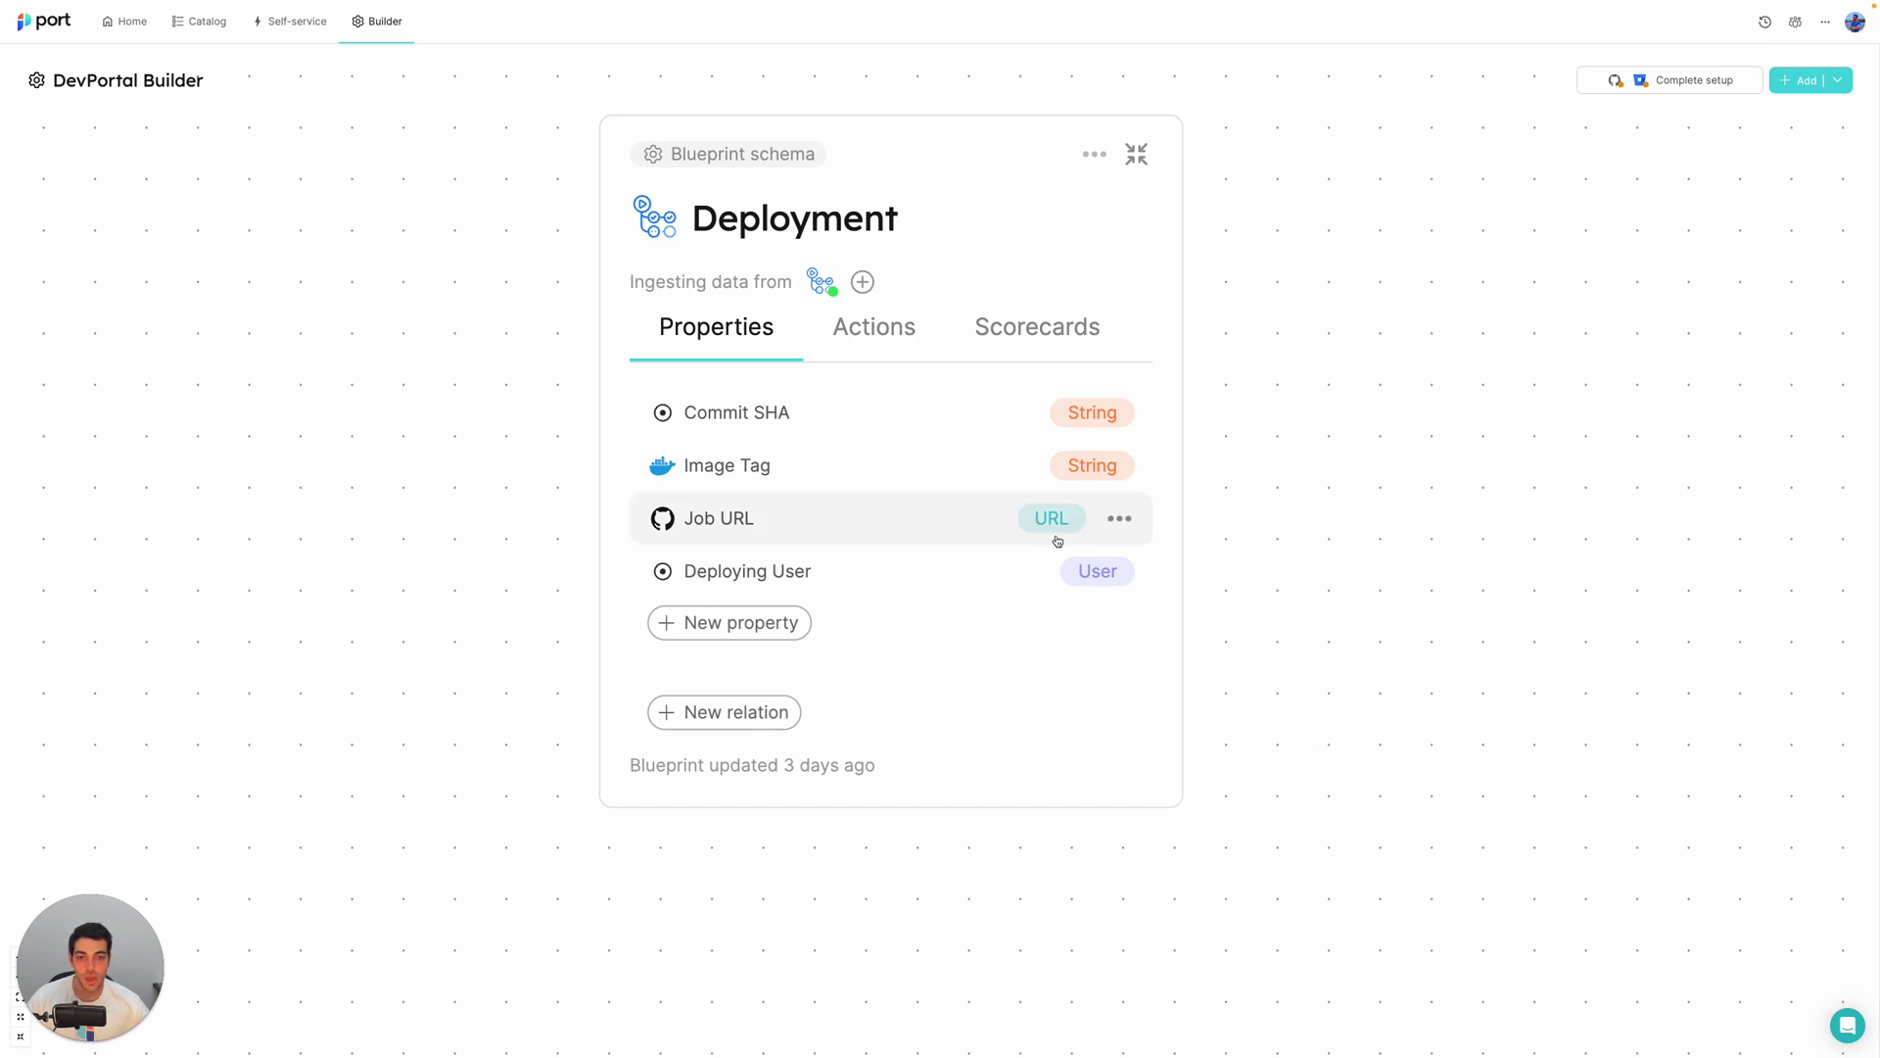
# Start a new action on the Deployment blueprint and title it Deploy Service
pyautogui.click(884, 336)
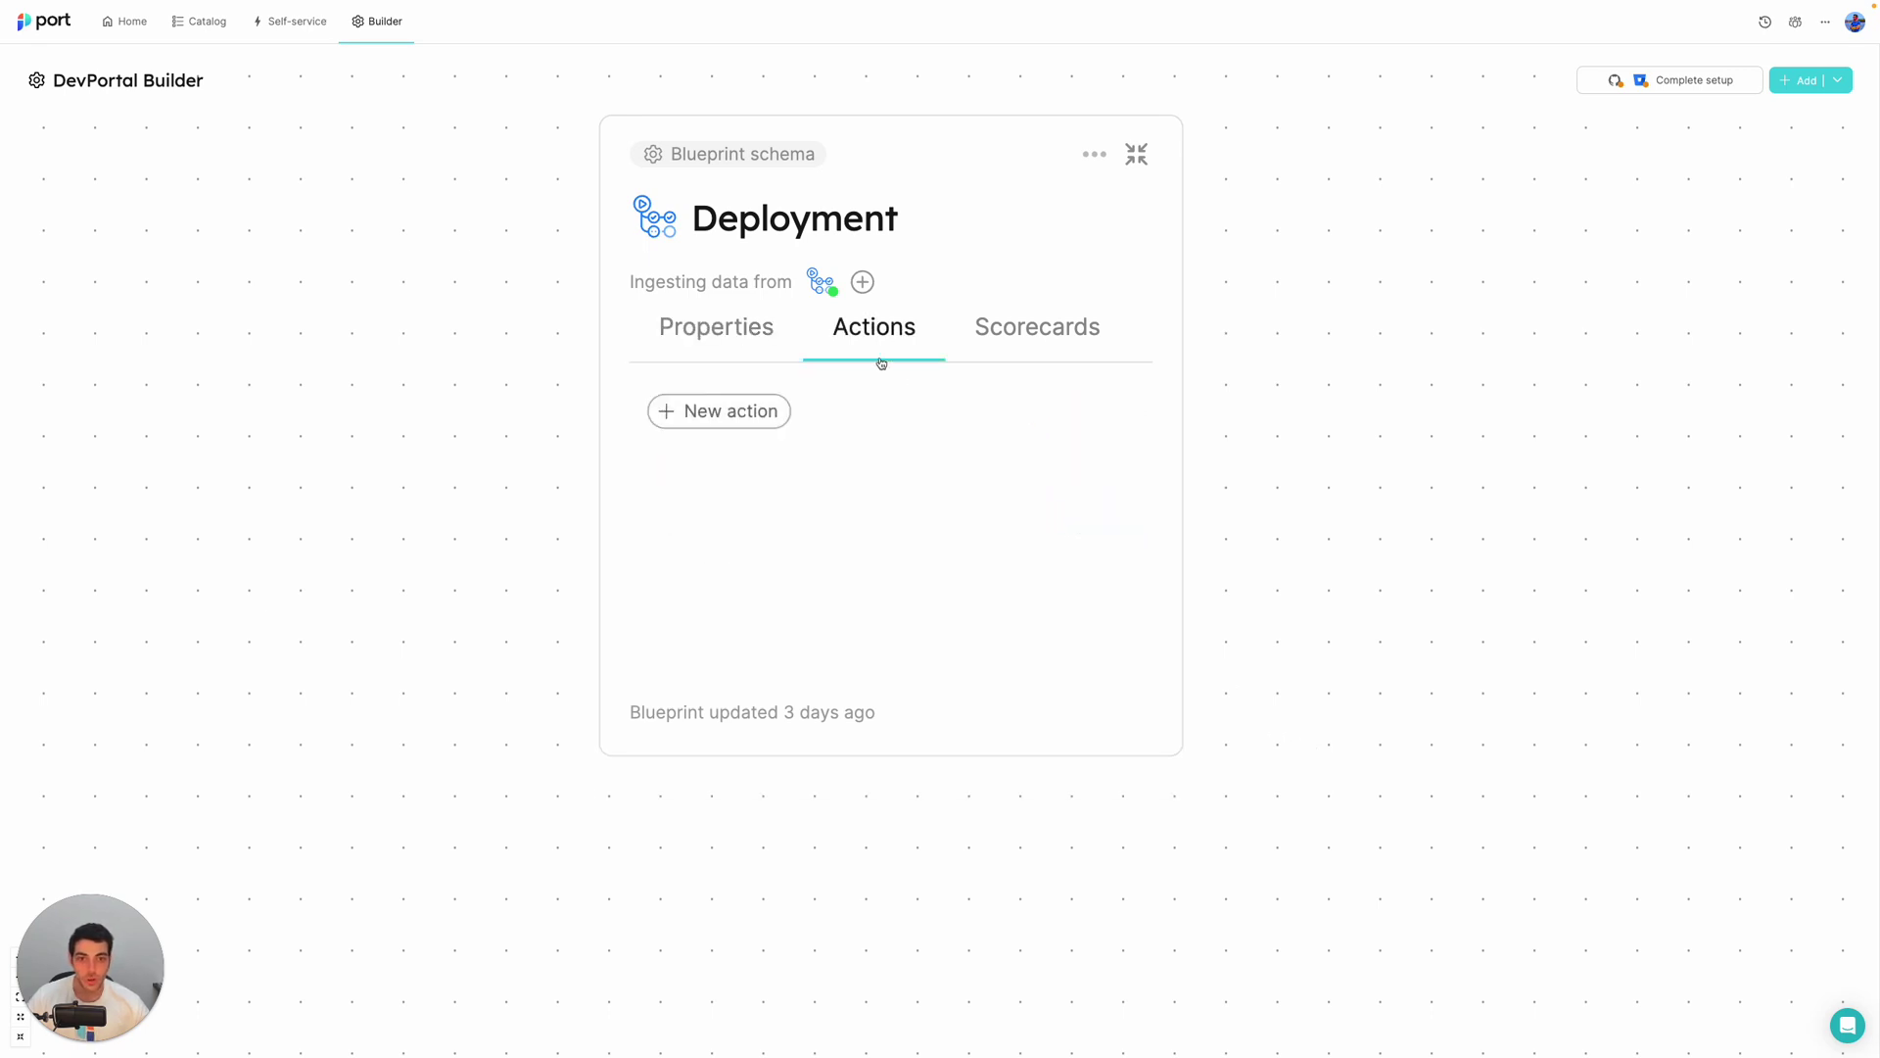
pyautogui.click(740, 415)
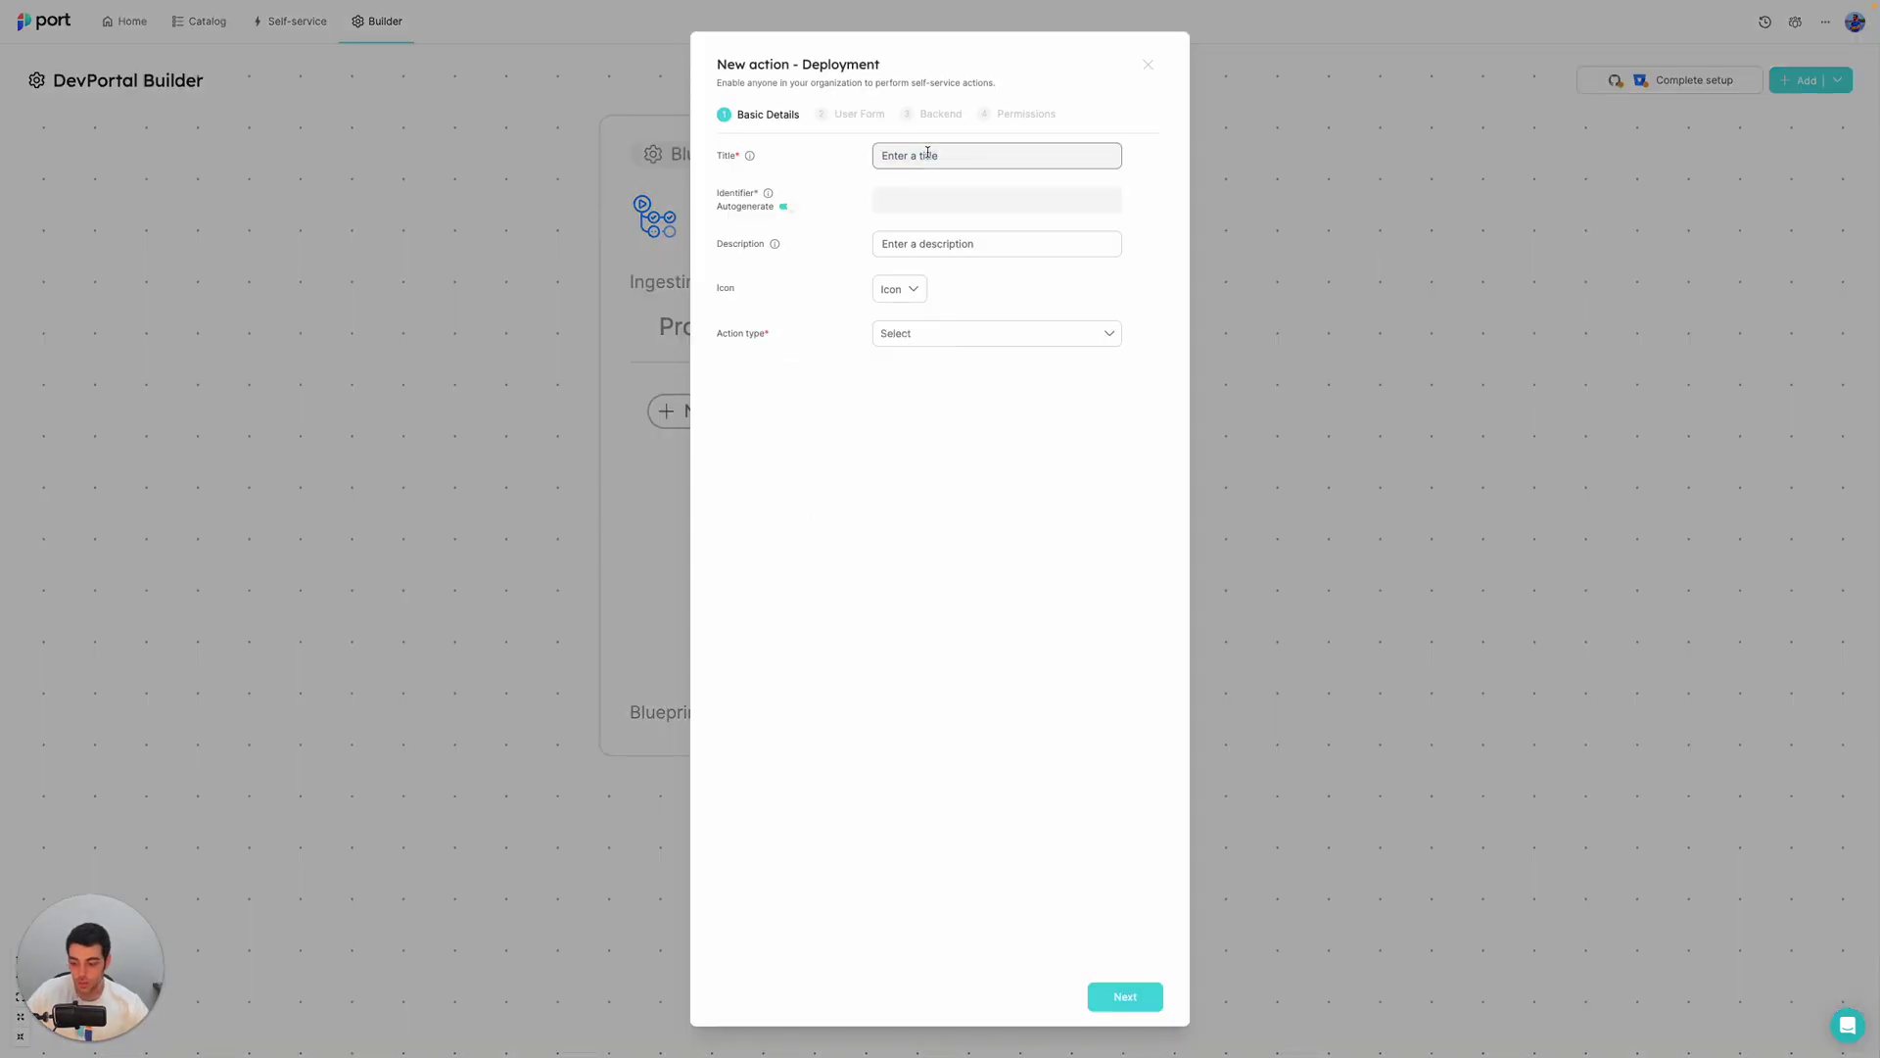
pyautogui.write('Deo')
pyautogui.write('loy Service')
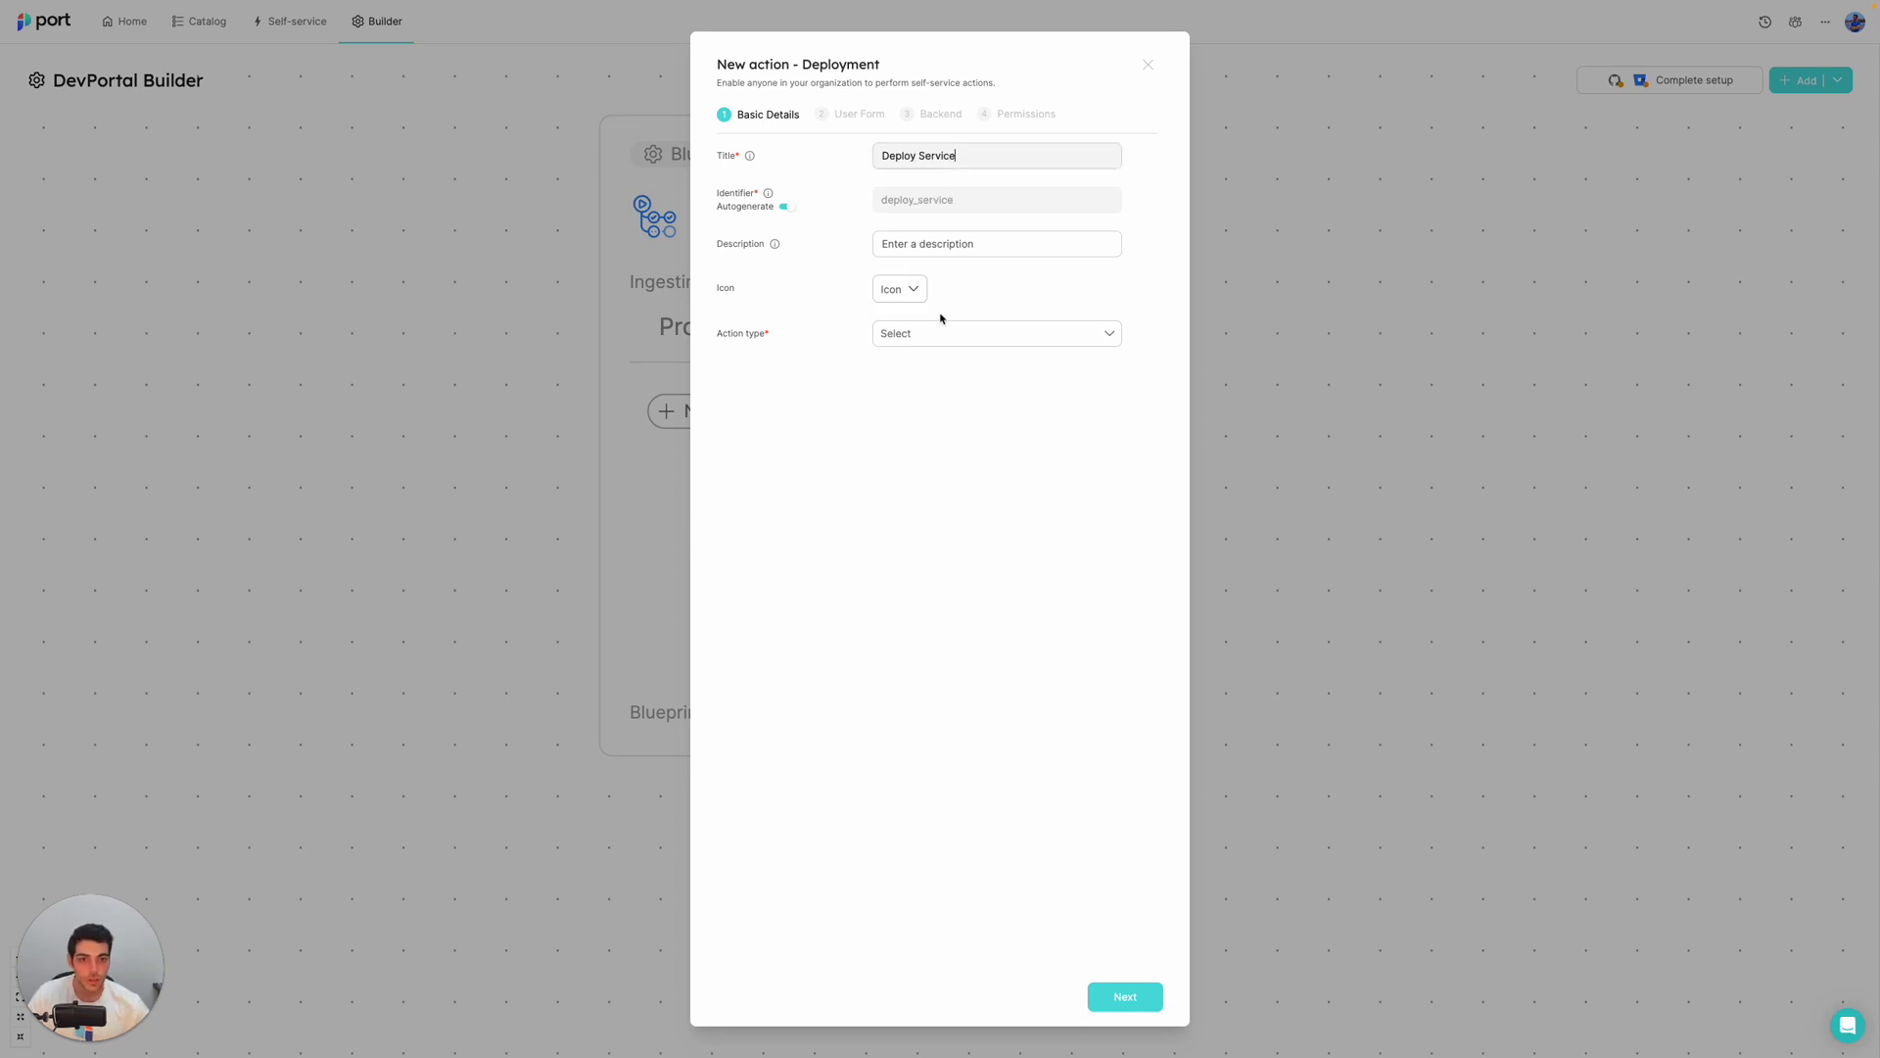
# Give the action the GitHub workflow icon, set its action type to Create, and proceed to the user form
pyautogui.click(898, 292)
pyautogui.write('git')
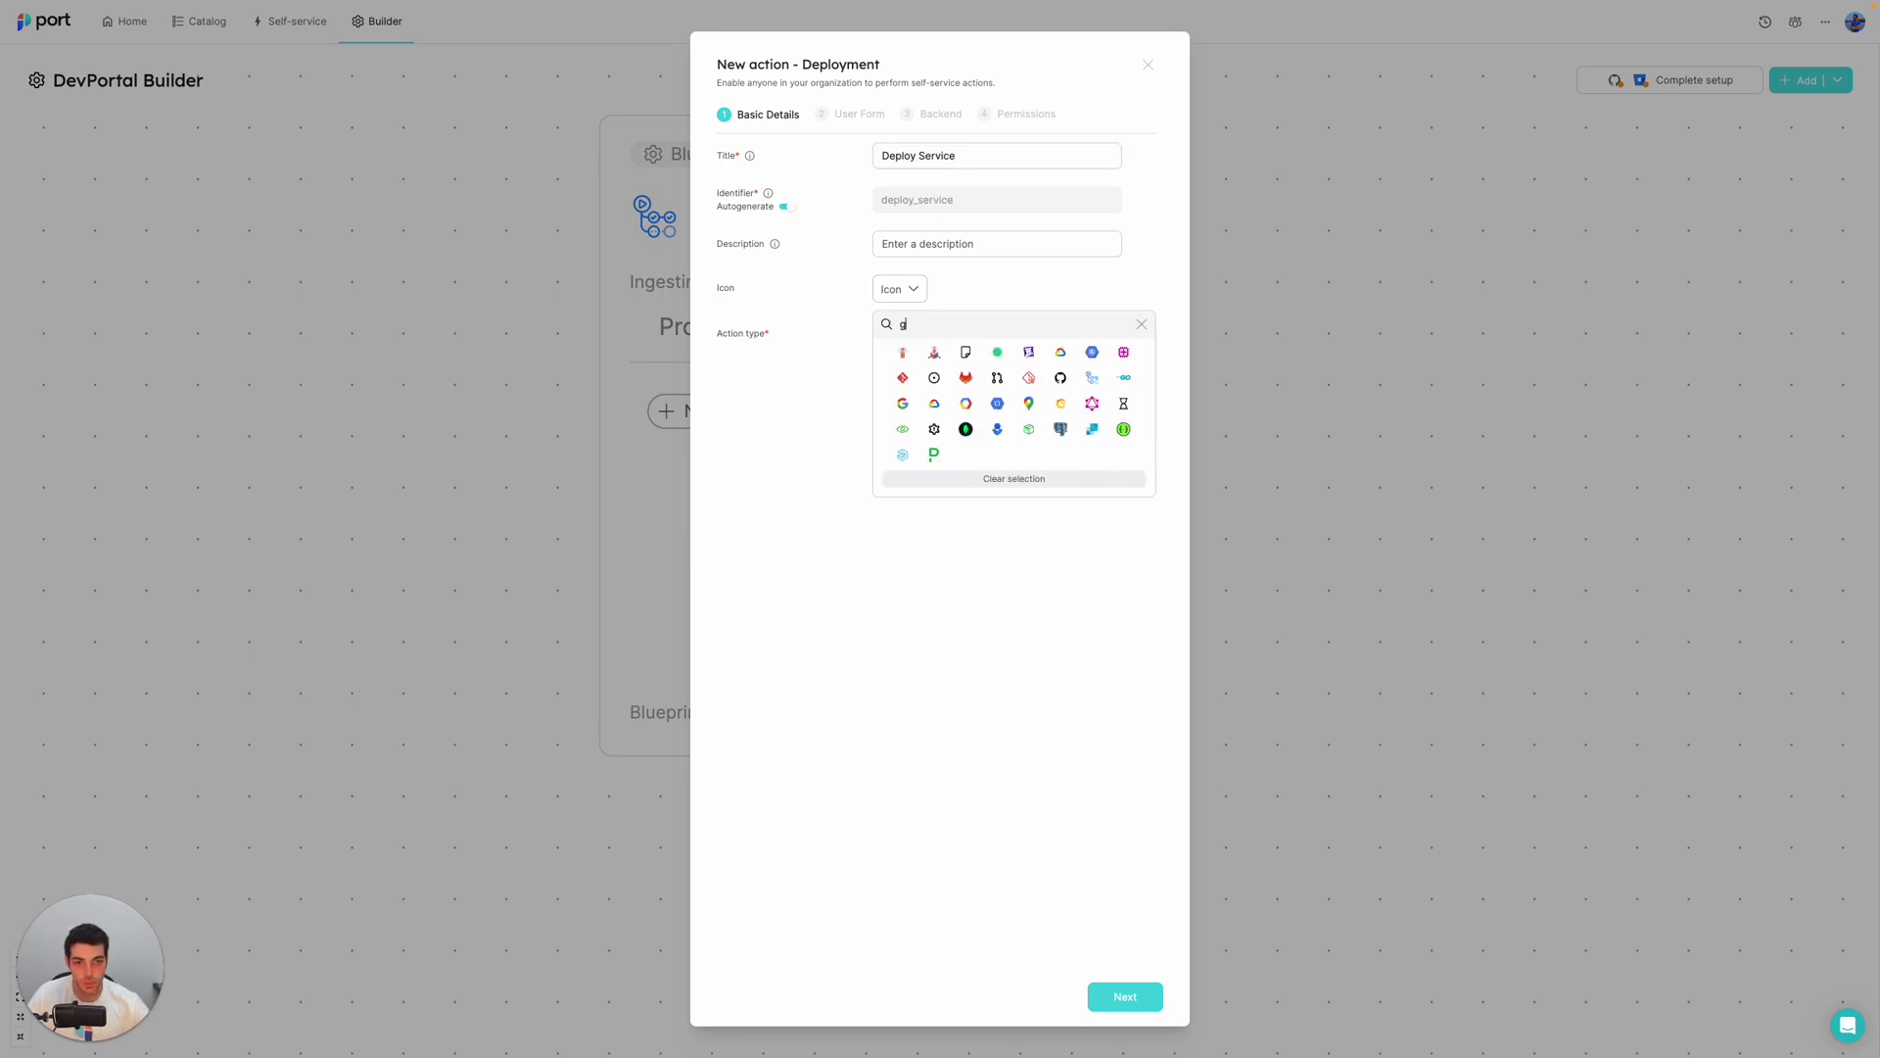
pyautogui.click(1091, 353)
pyautogui.click(923, 334)
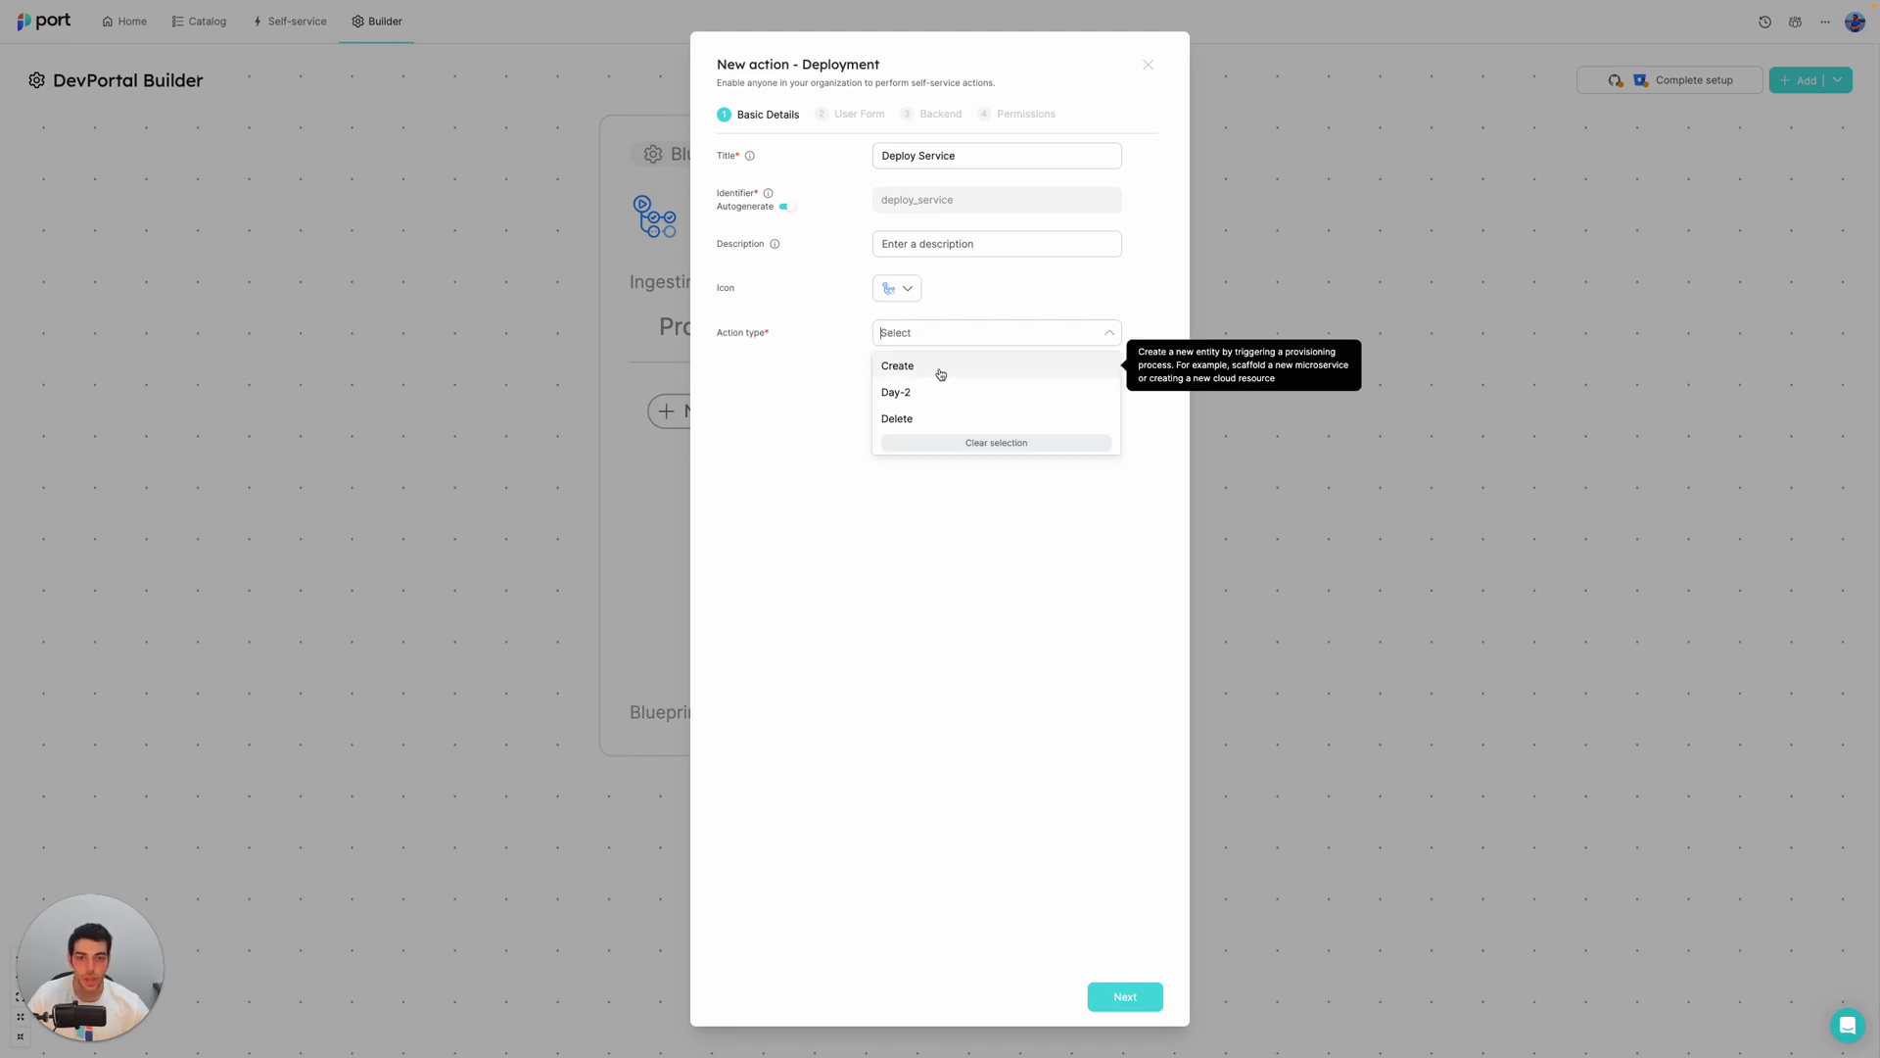
pyautogui.click(943, 372)
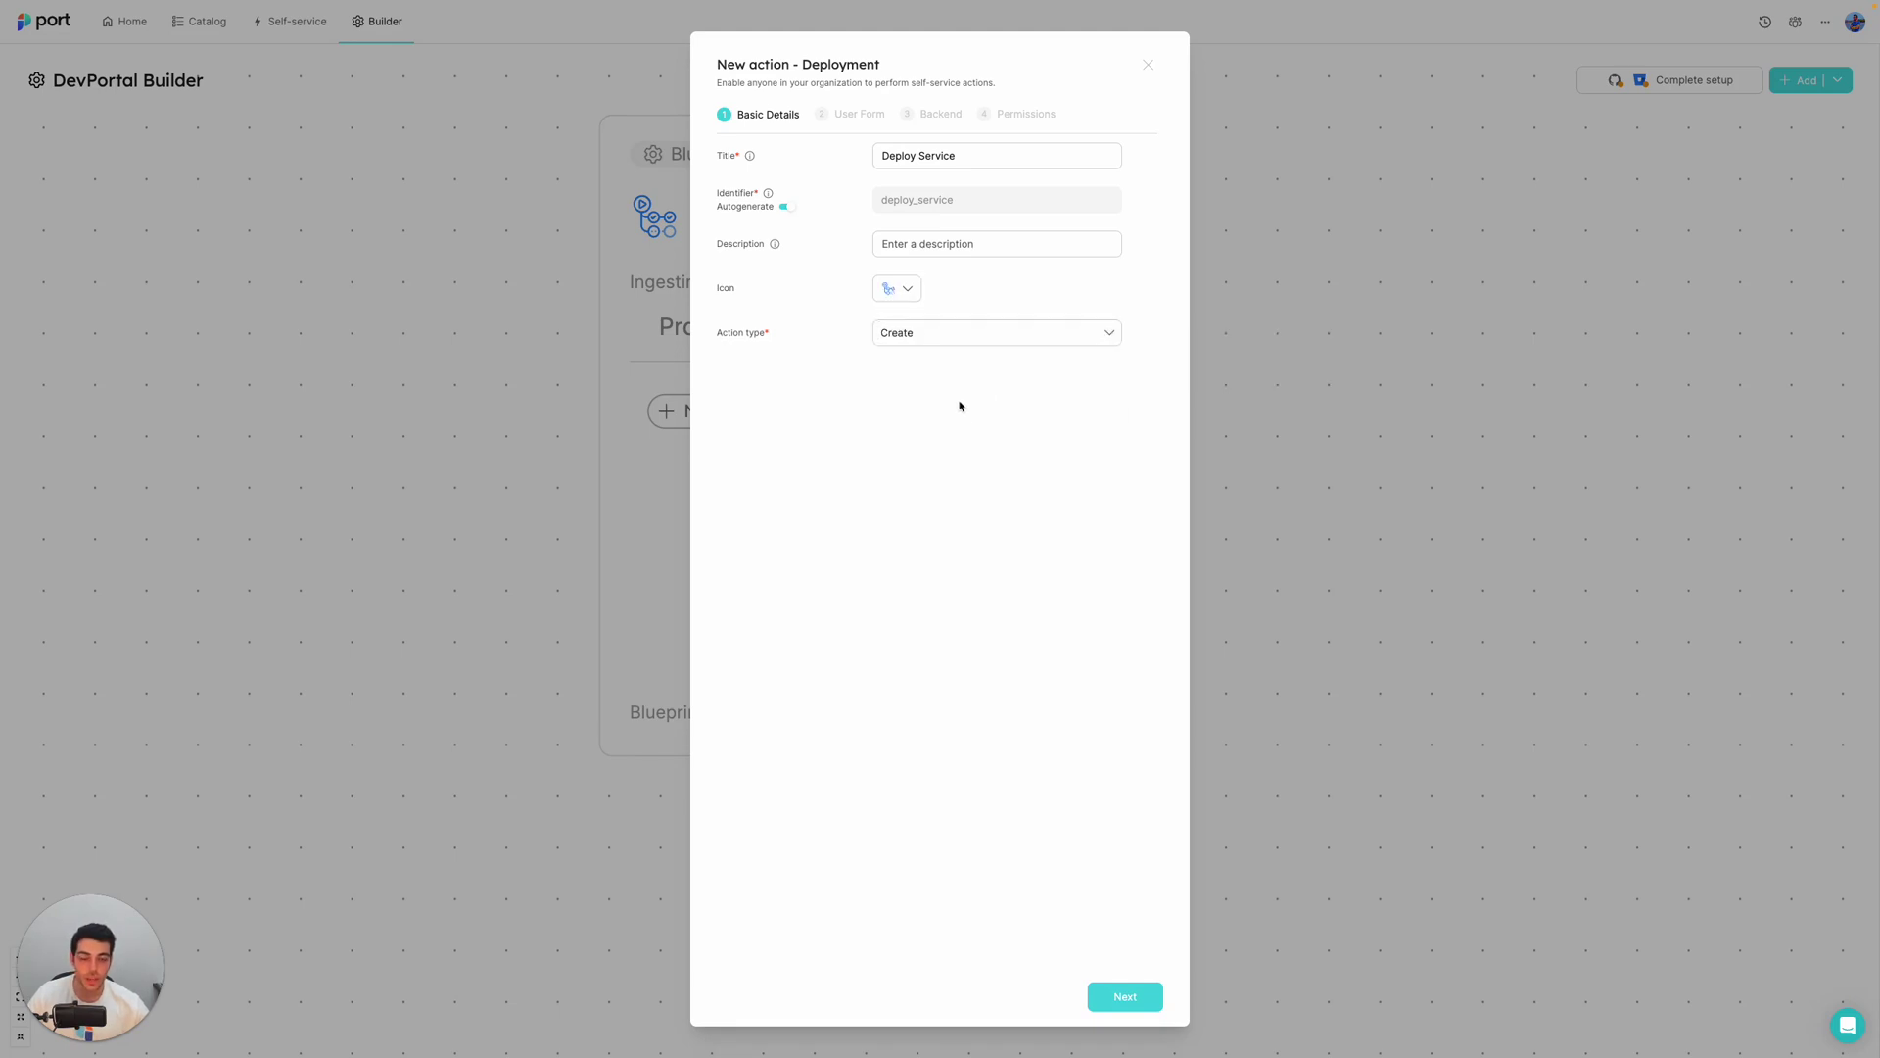
pyautogui.click(929, 343)
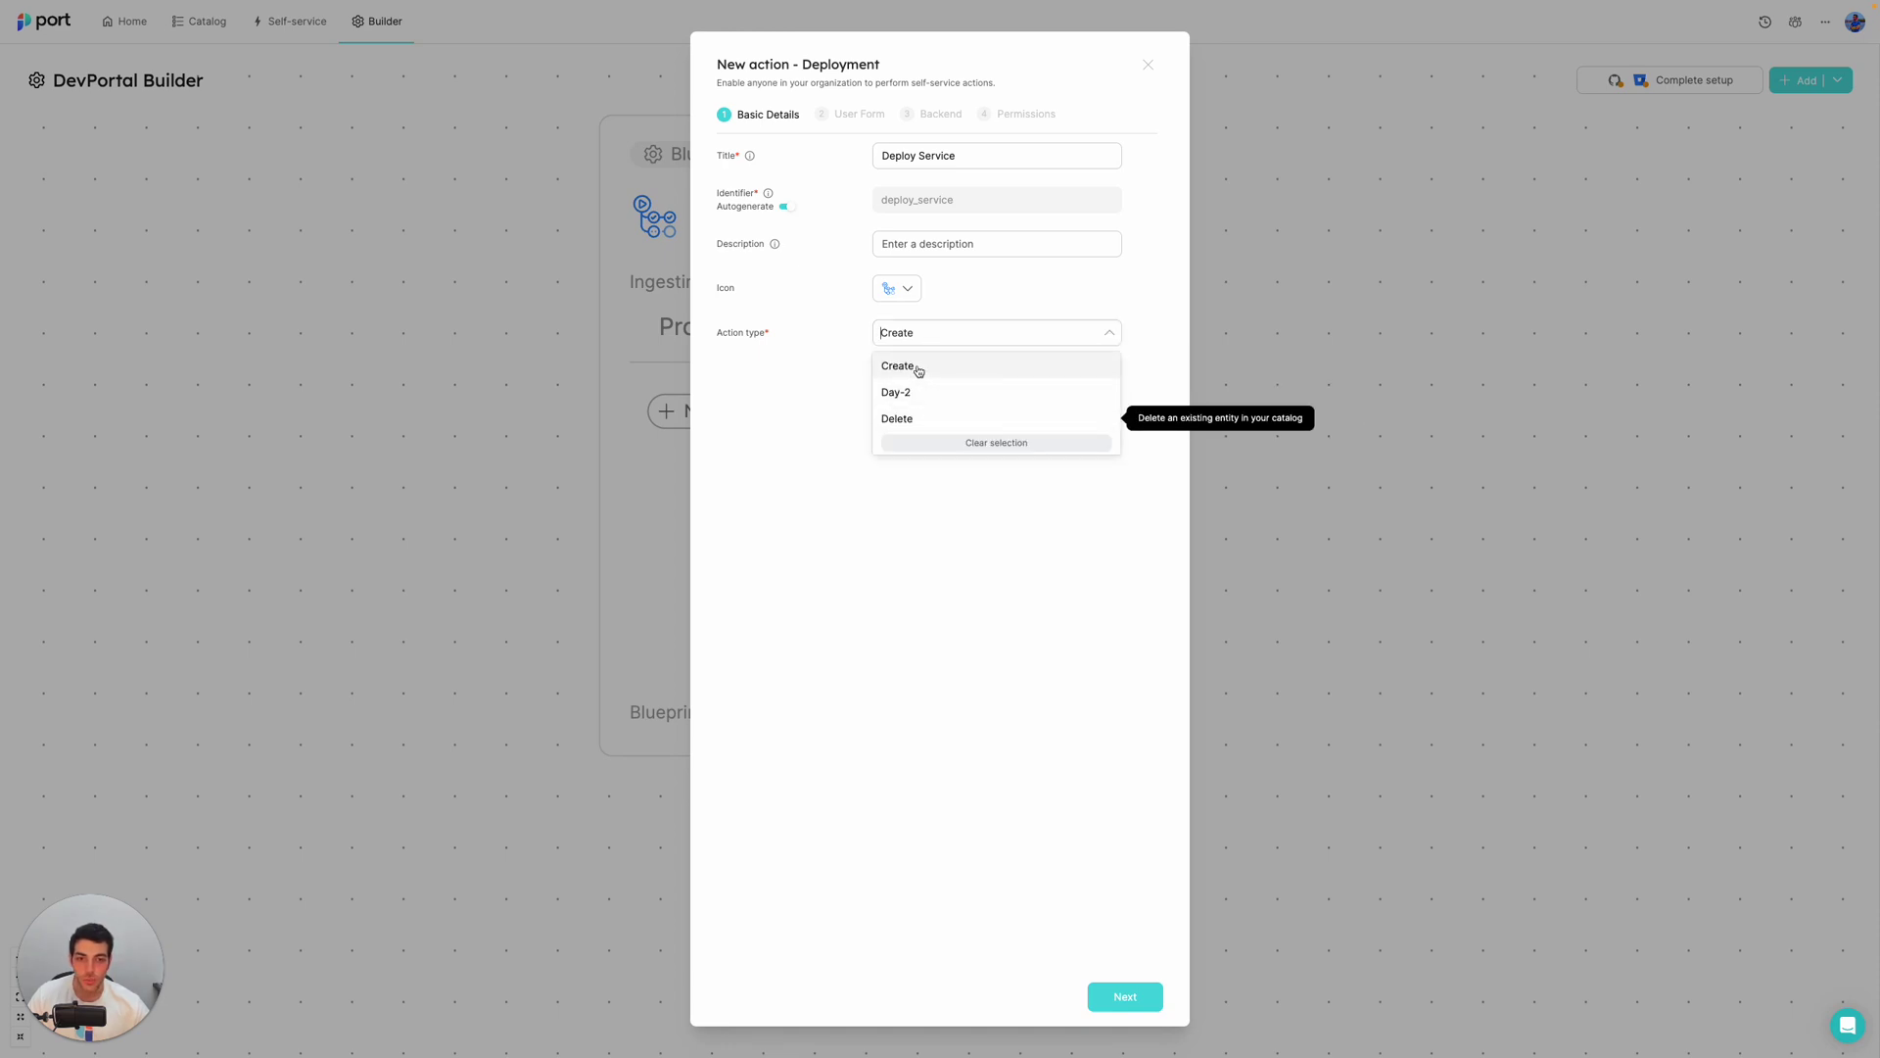
pyautogui.click(920, 372)
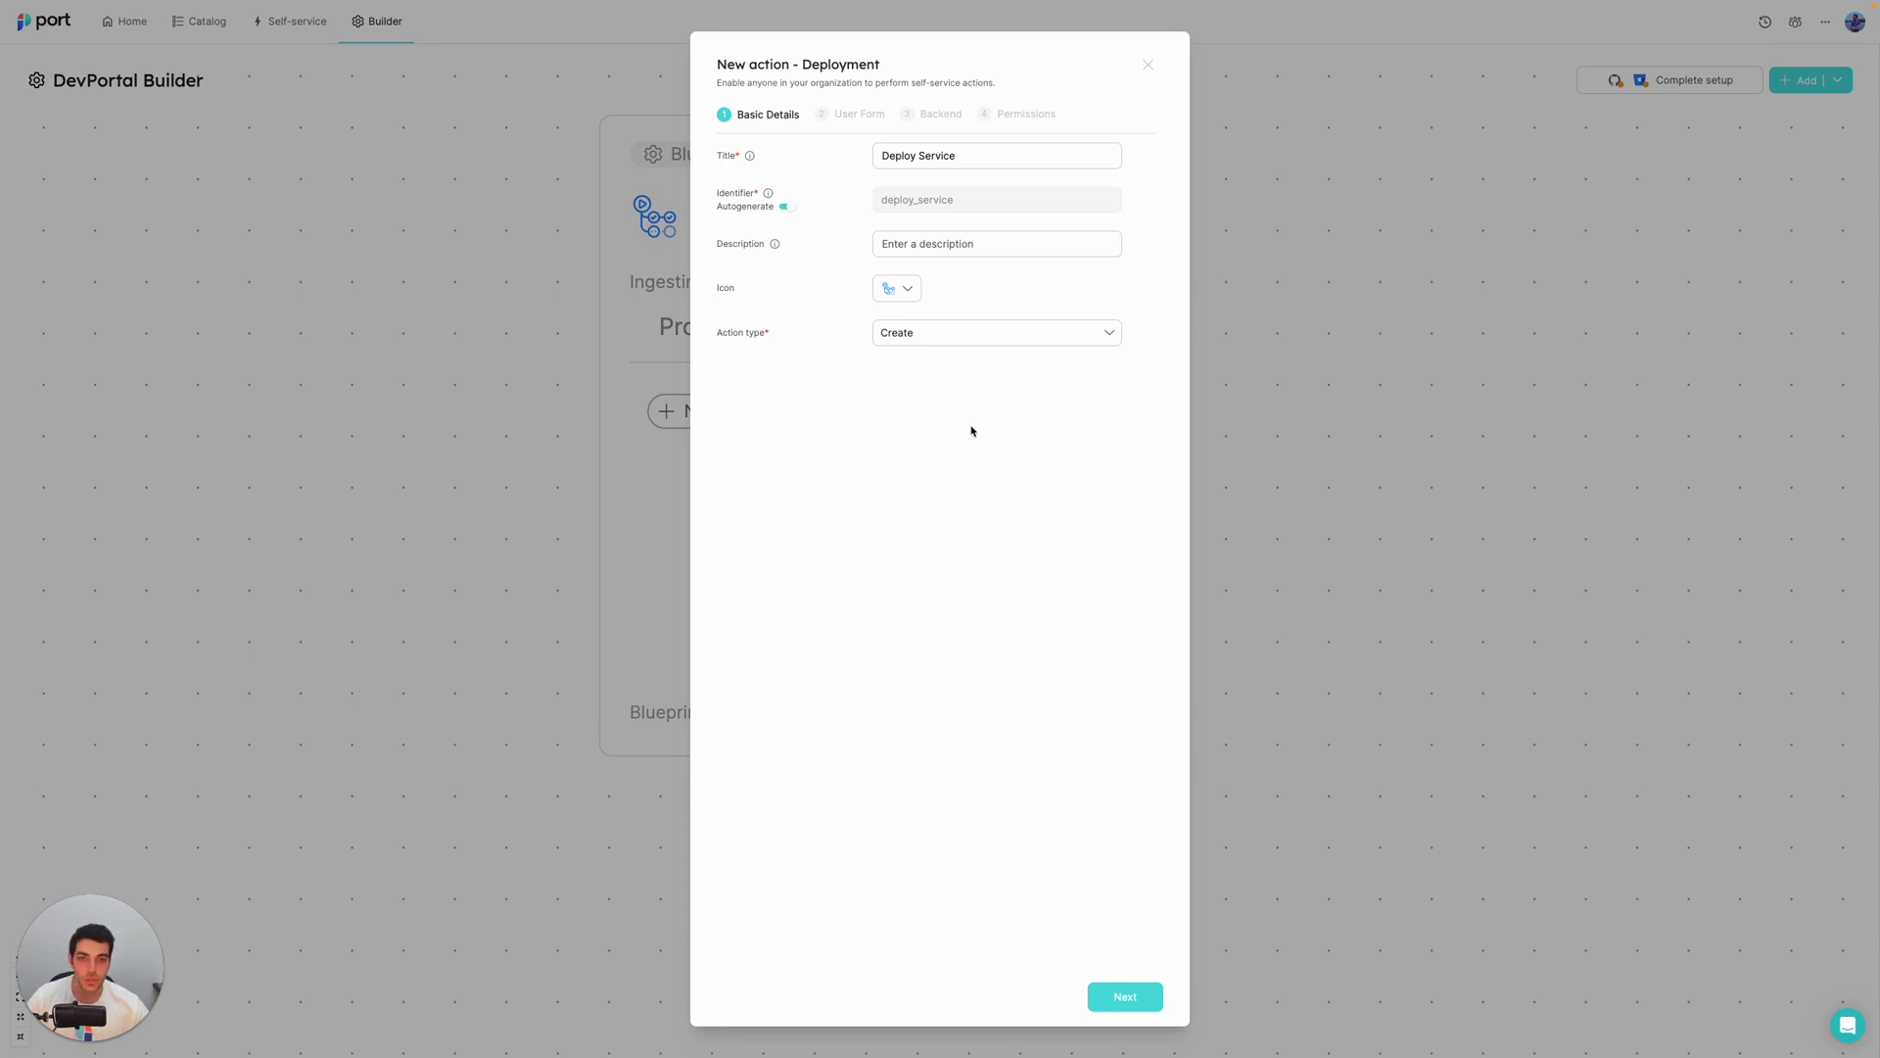
pyautogui.click(1125, 996)
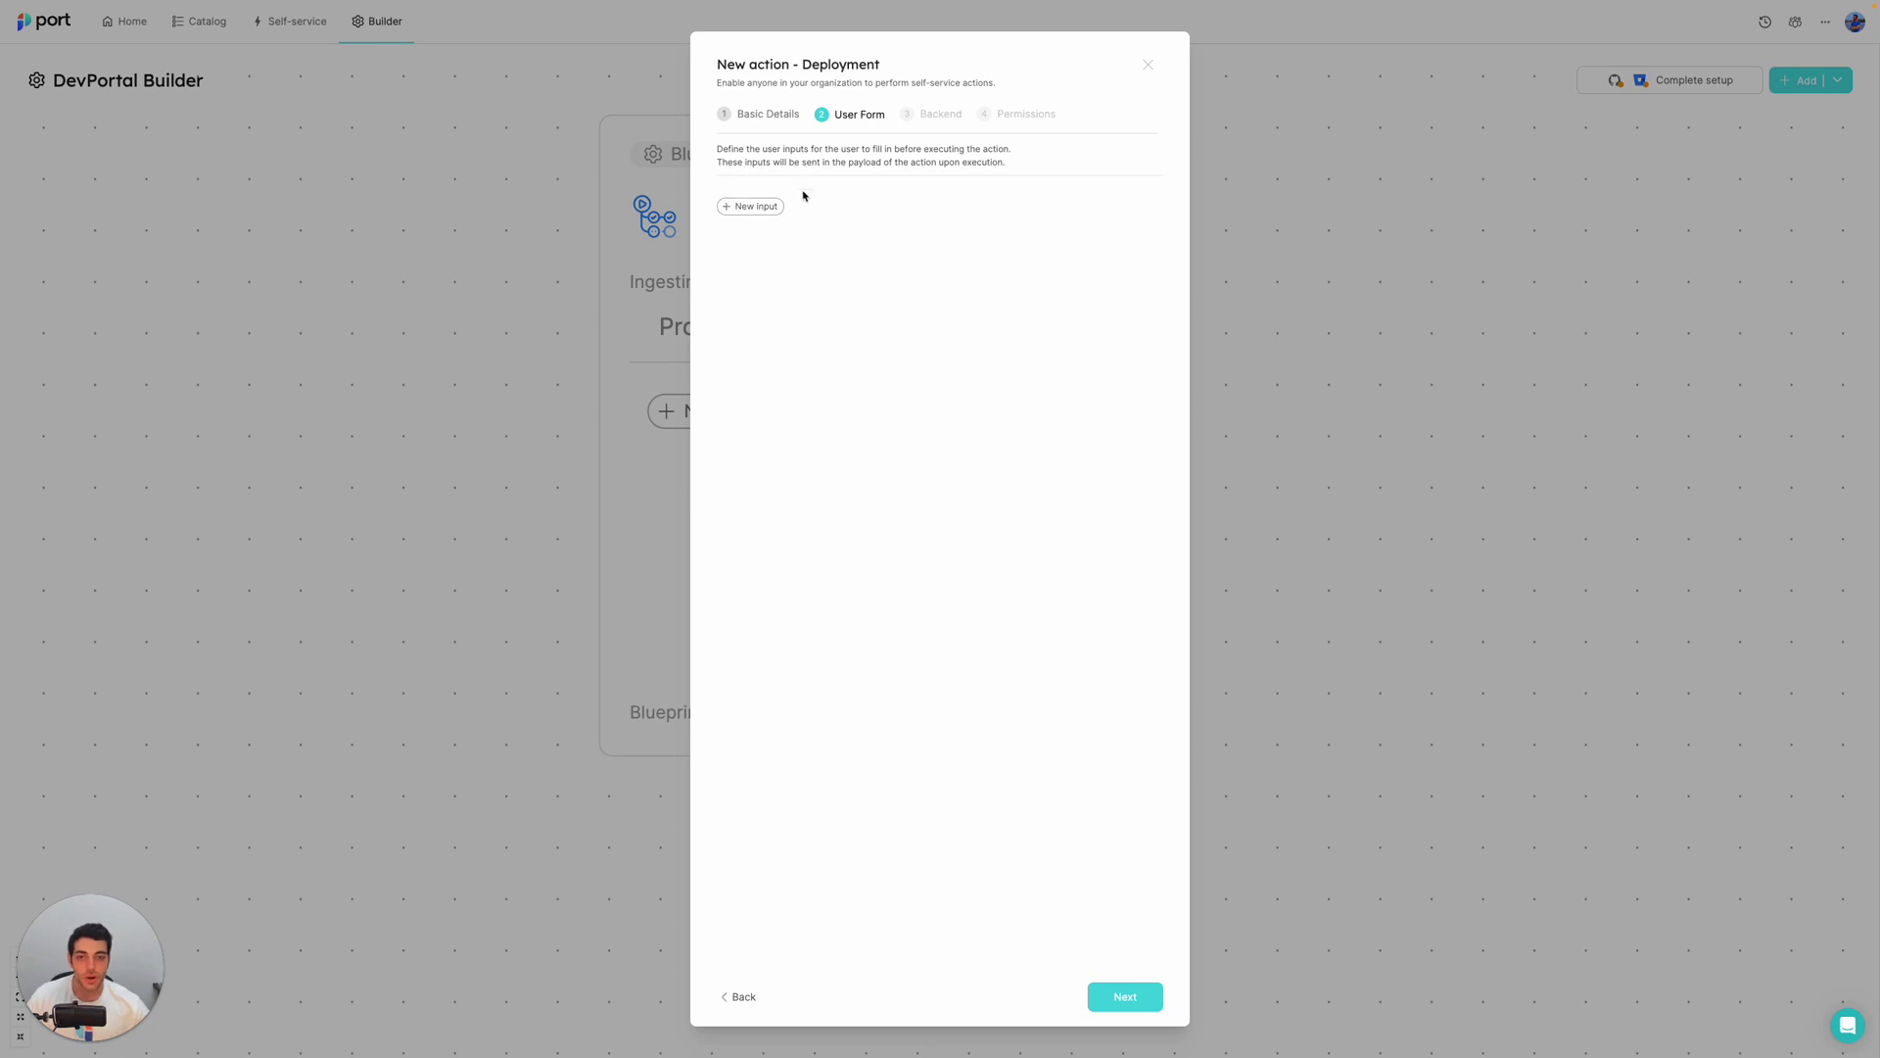
# Add a new user input to the form and title it Service Name
pyautogui.click(750, 207)
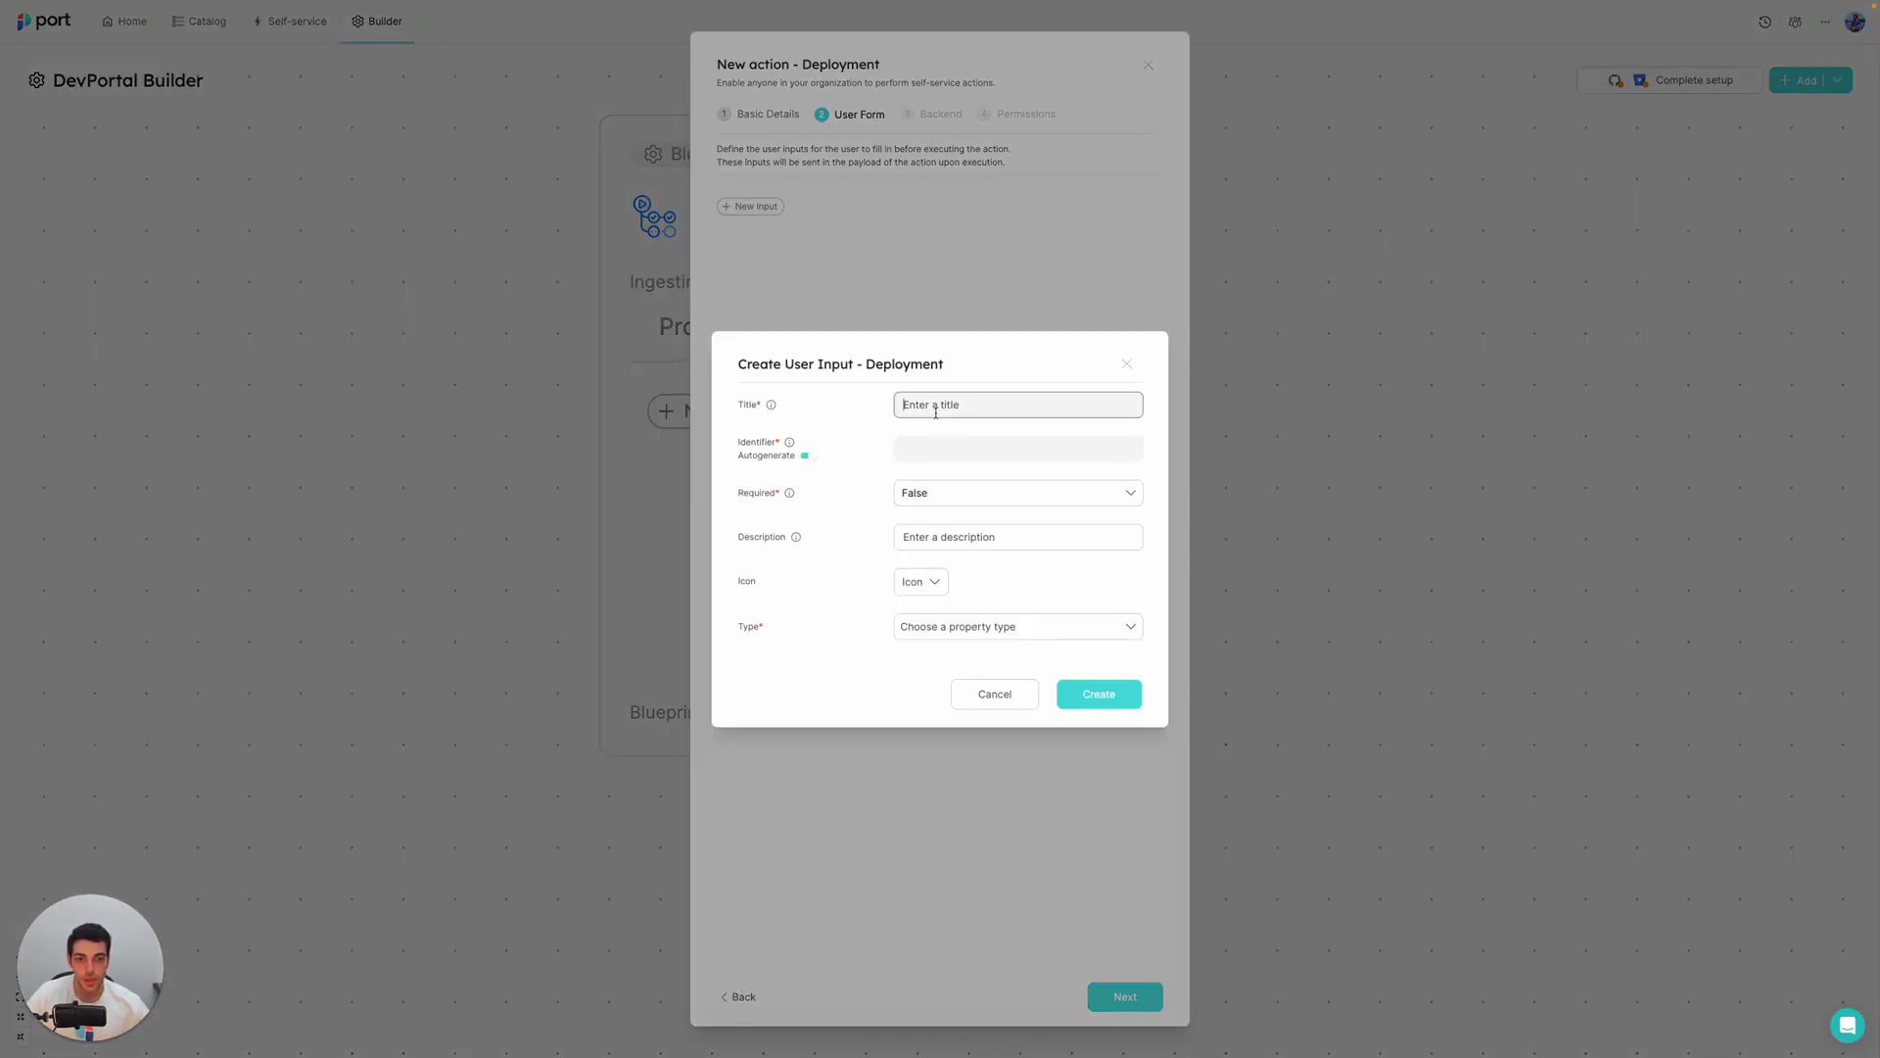
pyautogui.write('servi')
pyautogui.press('BackSpace')
pyautogui.press('BackSpace')
pyautogui.press('BackSpace')
pyautogui.press('BackSpace')
pyautogui.press('BackSpace')
pyautogui.write('Service Name')
# Turn off the automatic identifier for the Service Name input and change the identifier to serviceName
pyautogui.click(809, 456)
pyautogui.click(943, 448)
pyautogui.press('BackSpace')
pyautogui.press('Delete')
pyautogui.write('Name')
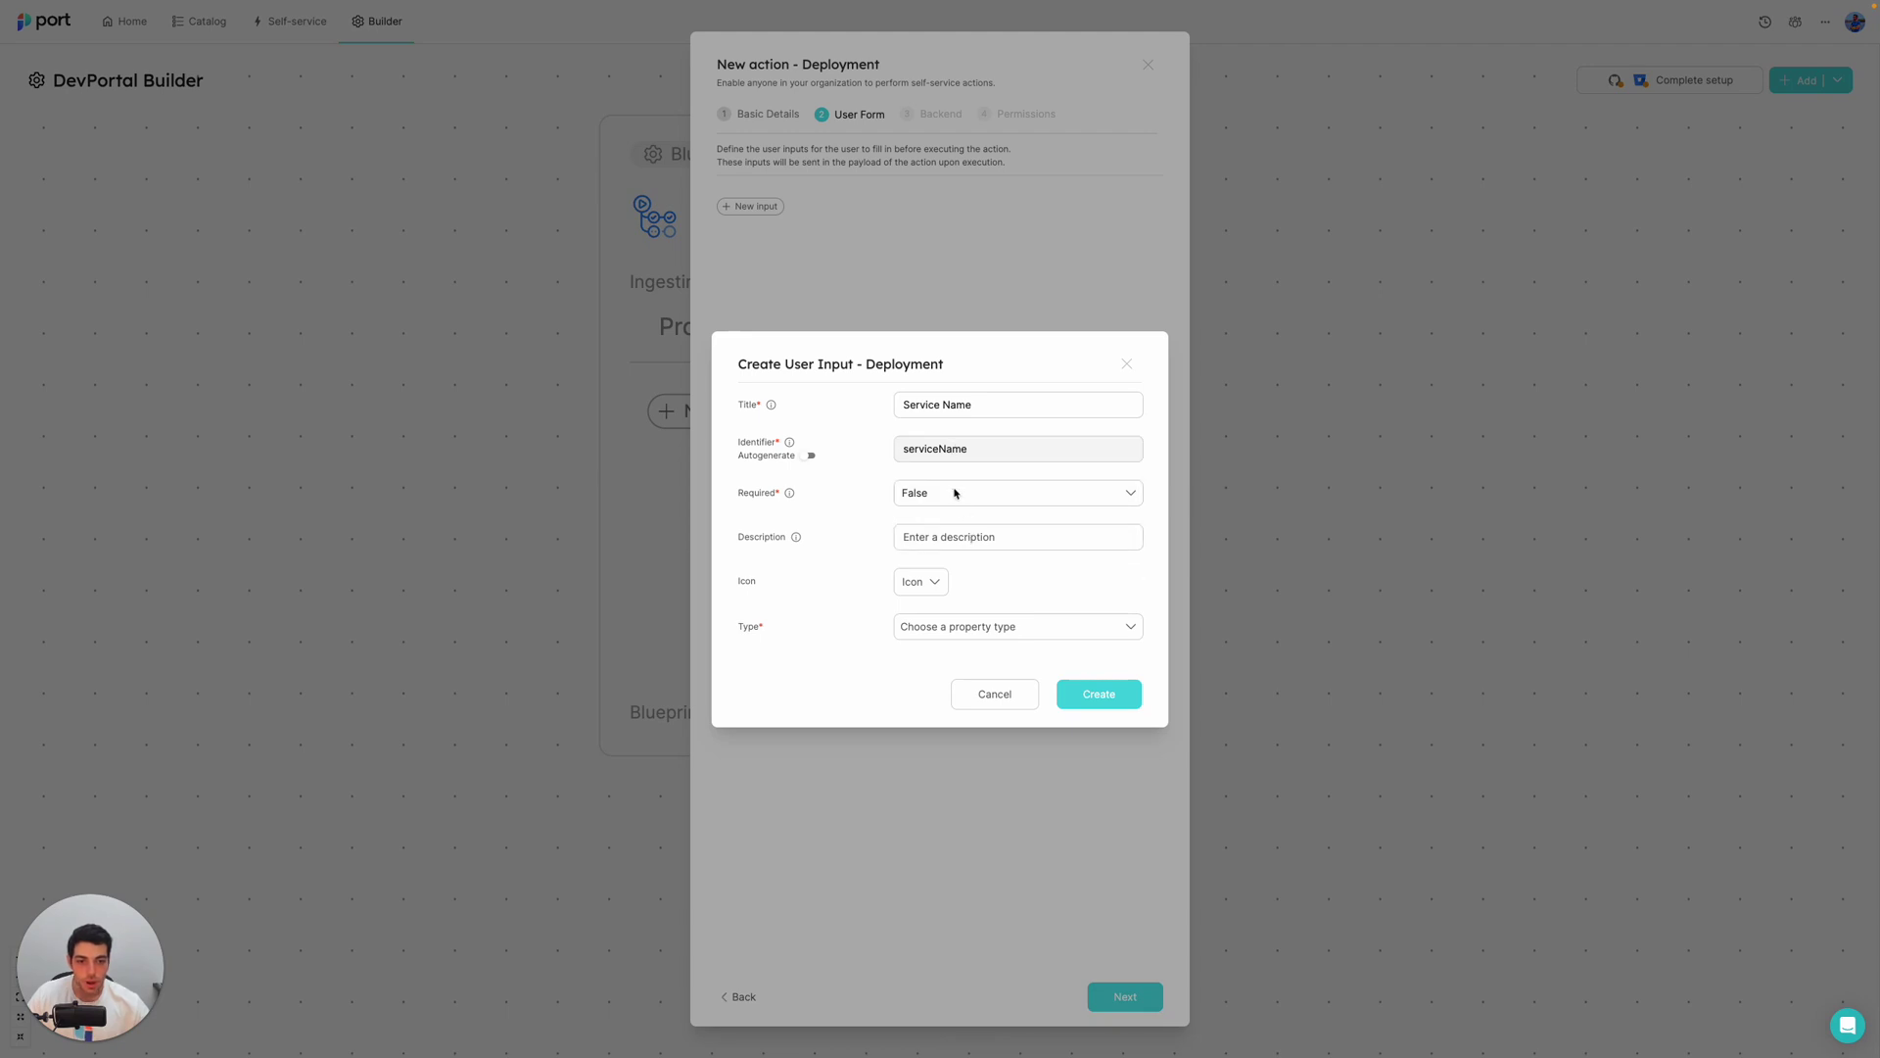
# Make the Service Name input required, set its type to String, and create it
pyautogui.click(954, 492)
pyautogui.click(964, 551)
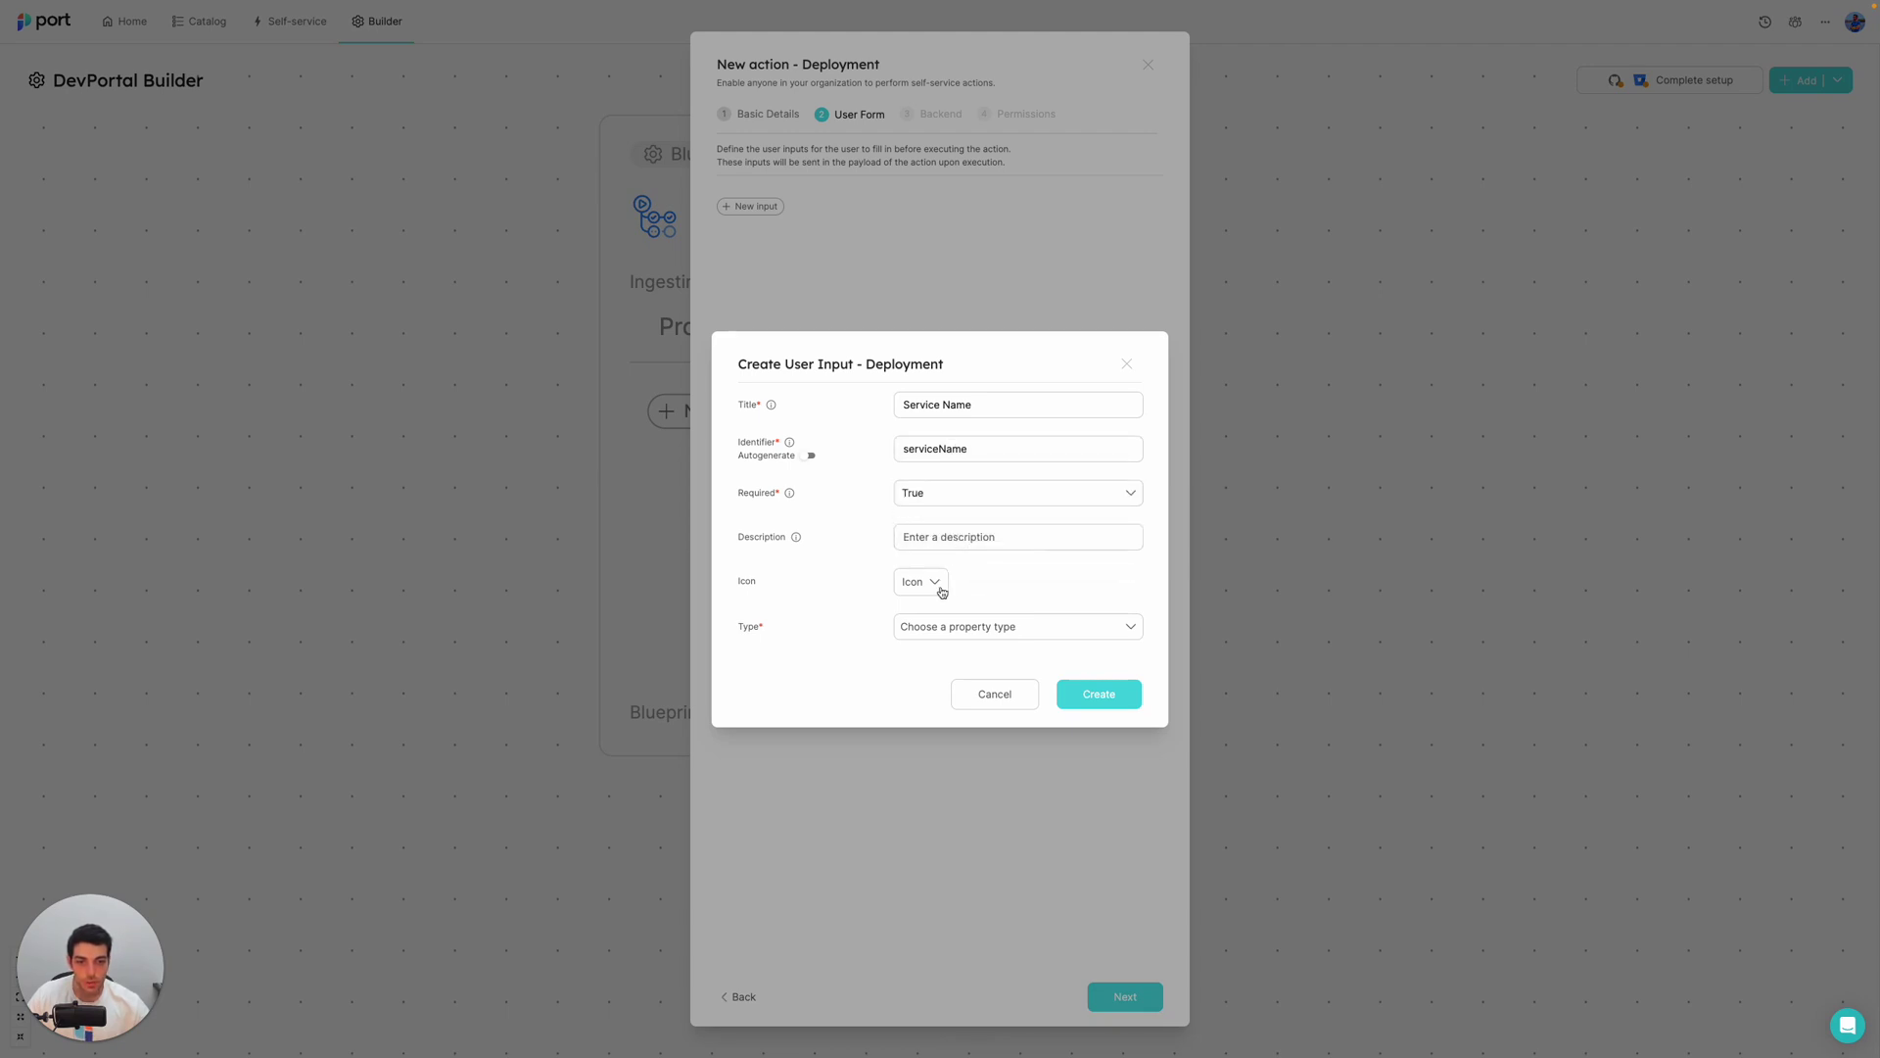
pyautogui.click(953, 628)
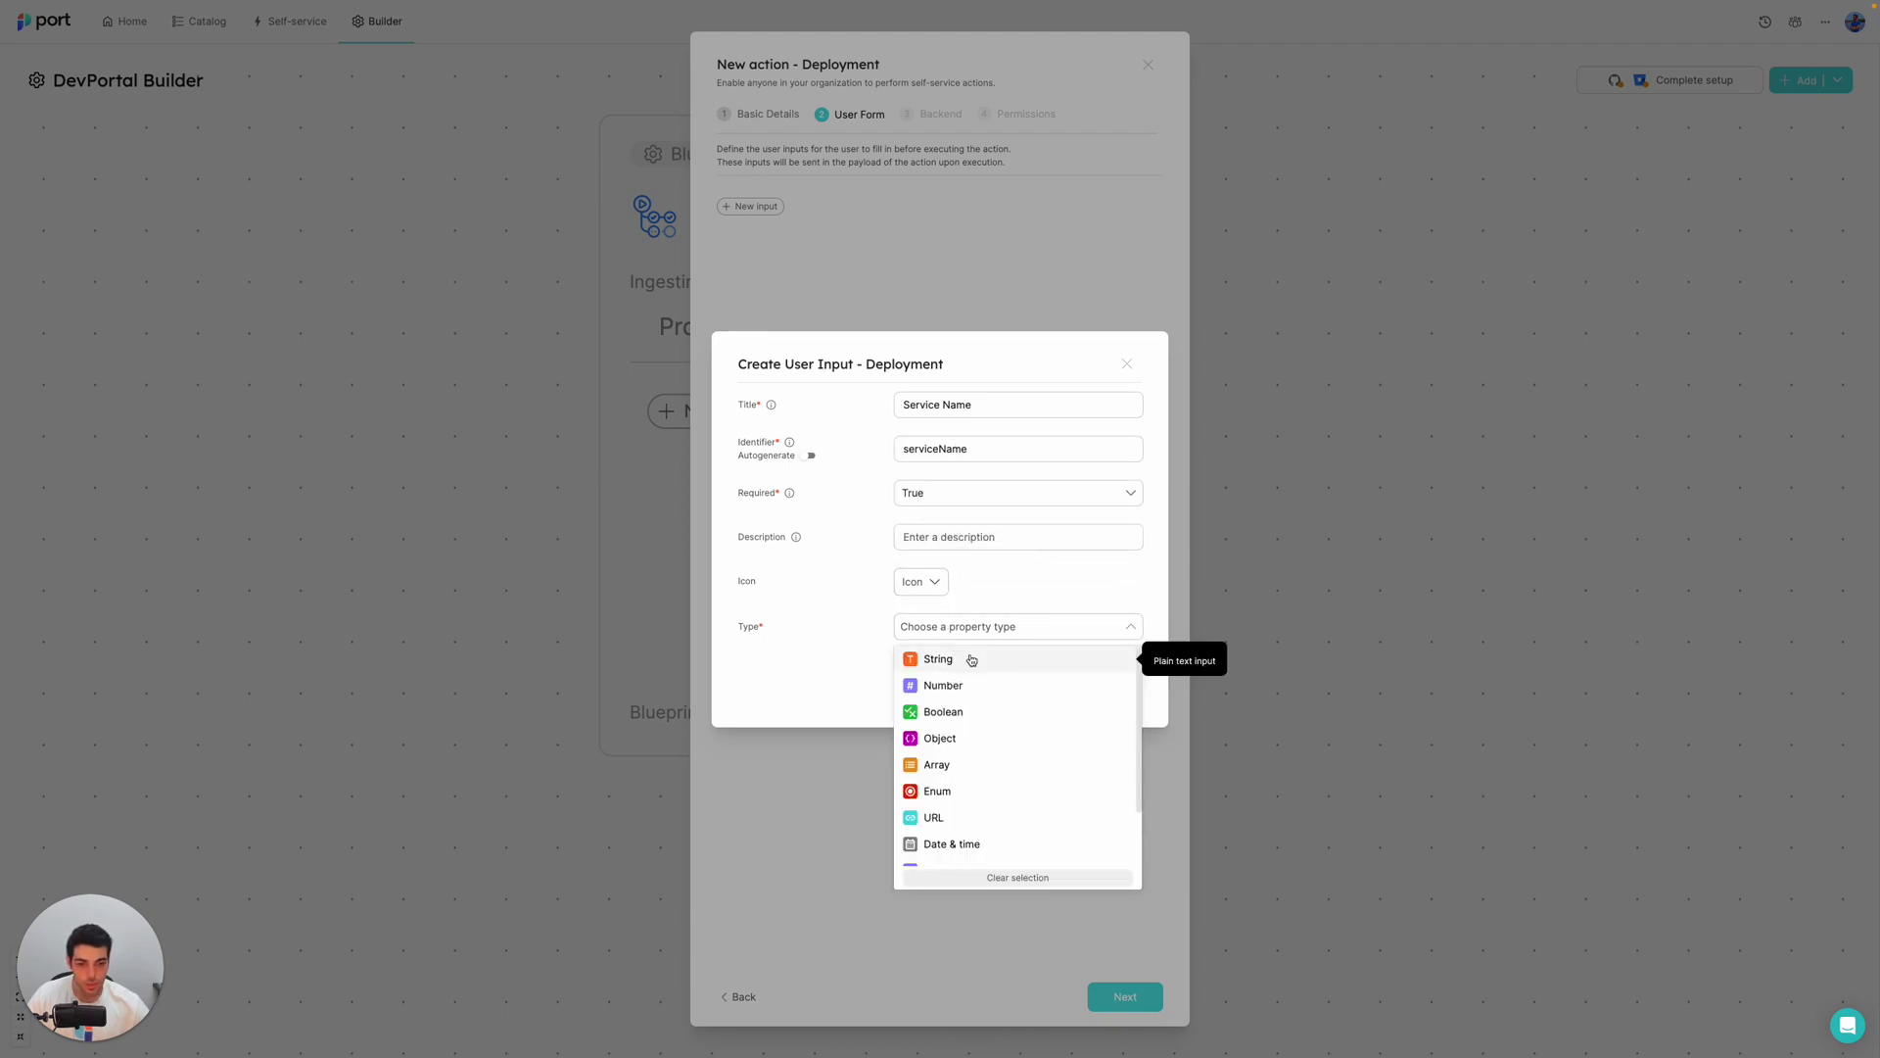
pyautogui.click(967, 659)
pyautogui.click(1093, 774)
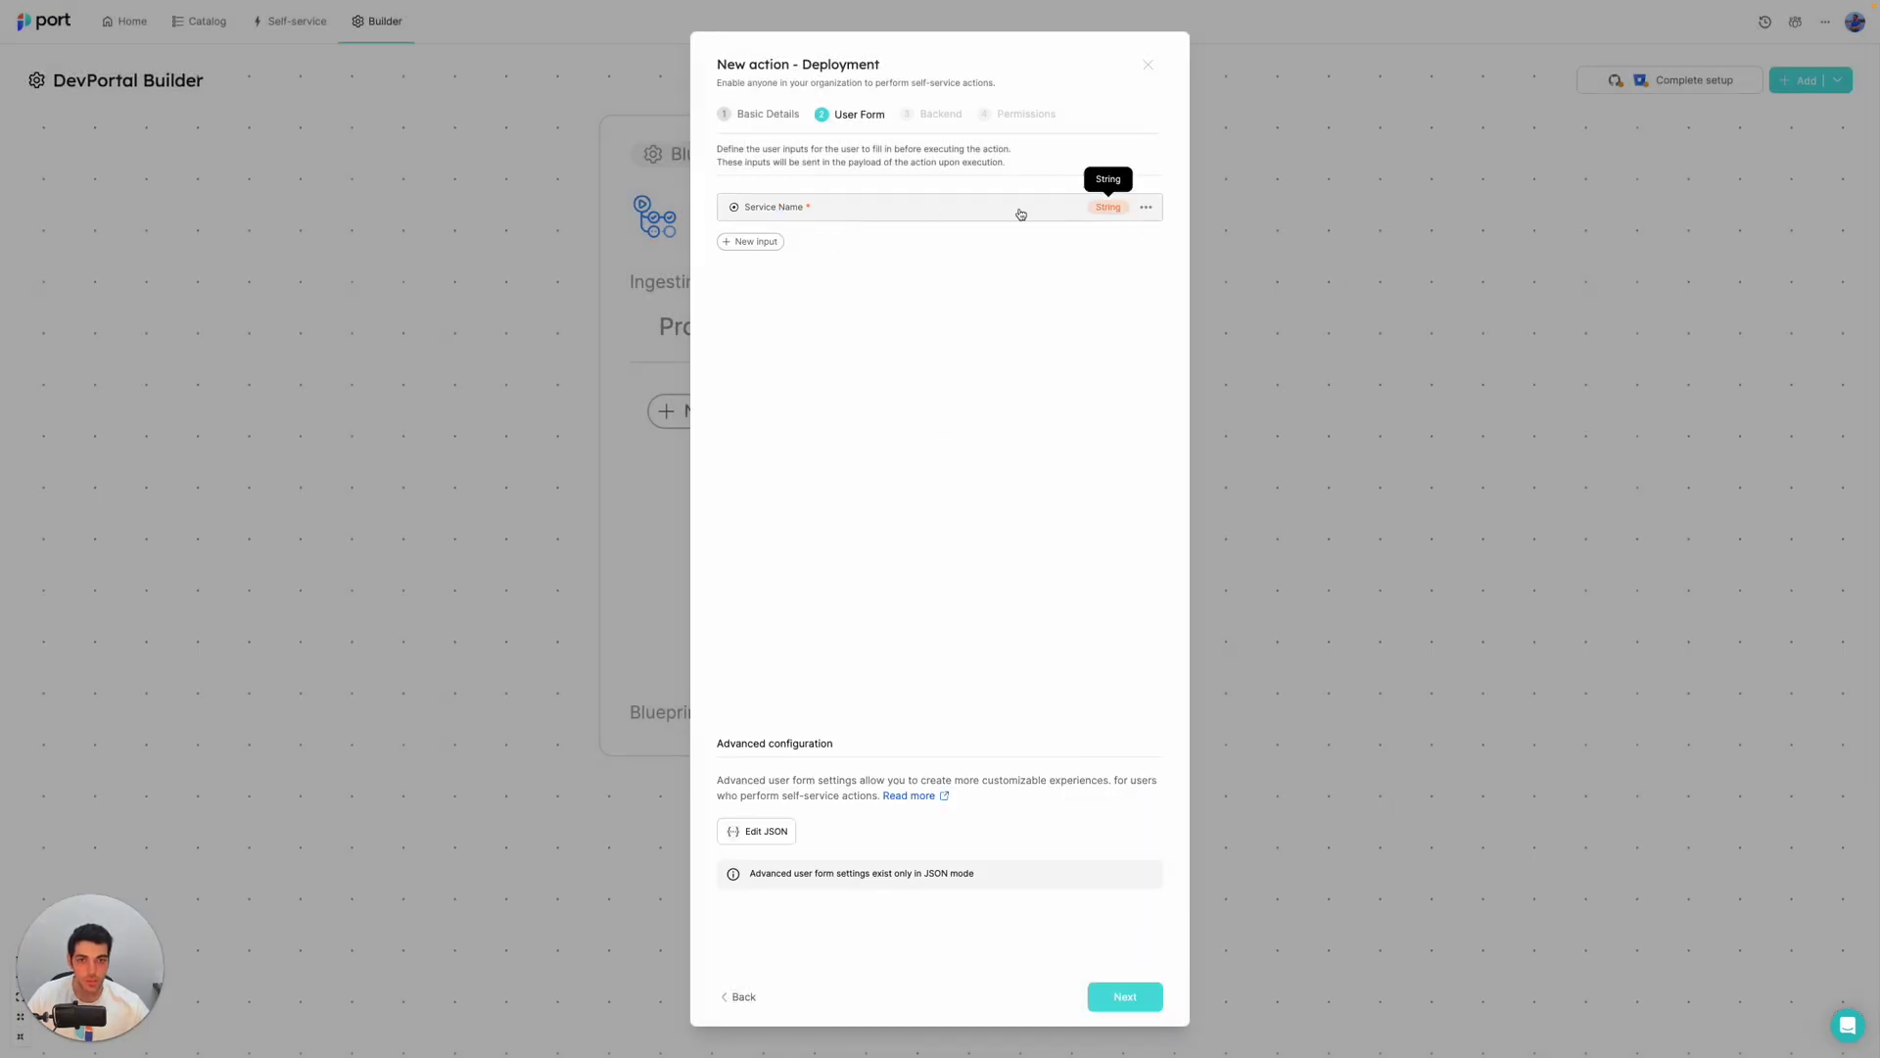
# Proceed to the backend settings and set the invocation type to Run GitHub Workflow
pyautogui.click(1127, 999)
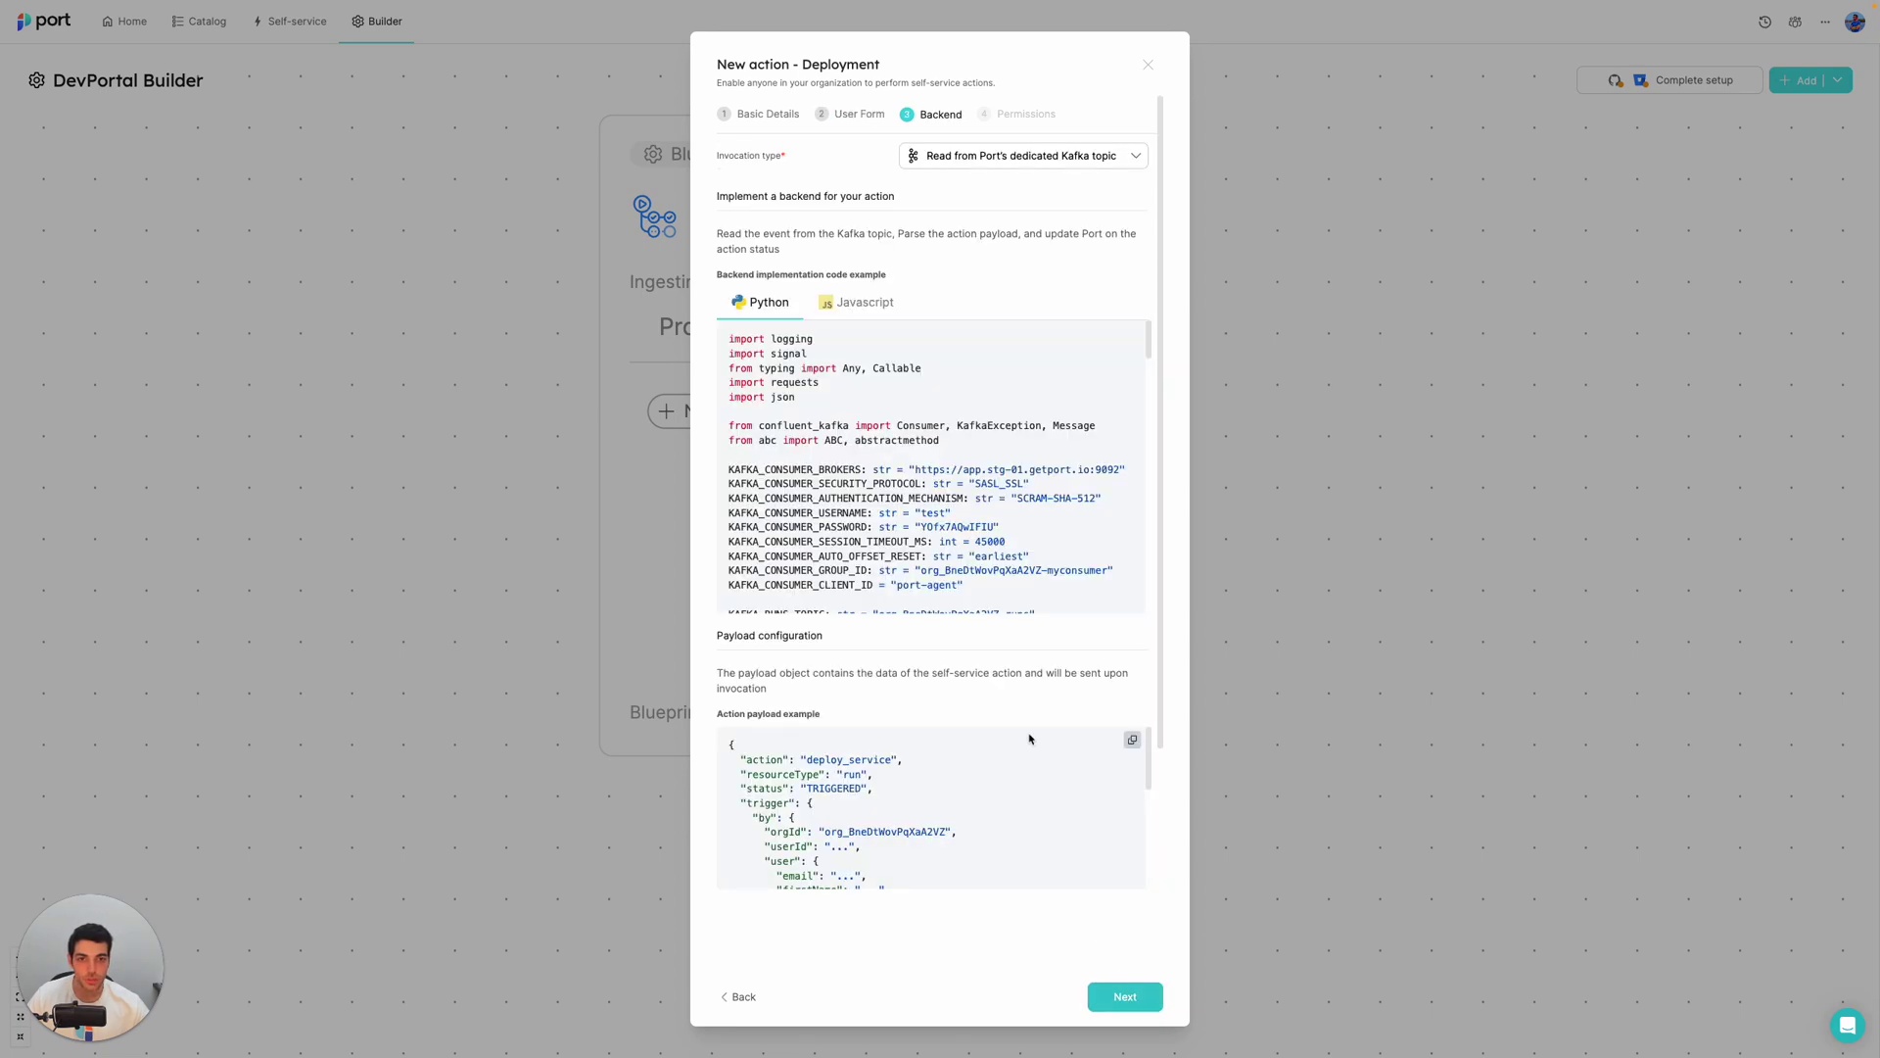
pyautogui.click(972, 157)
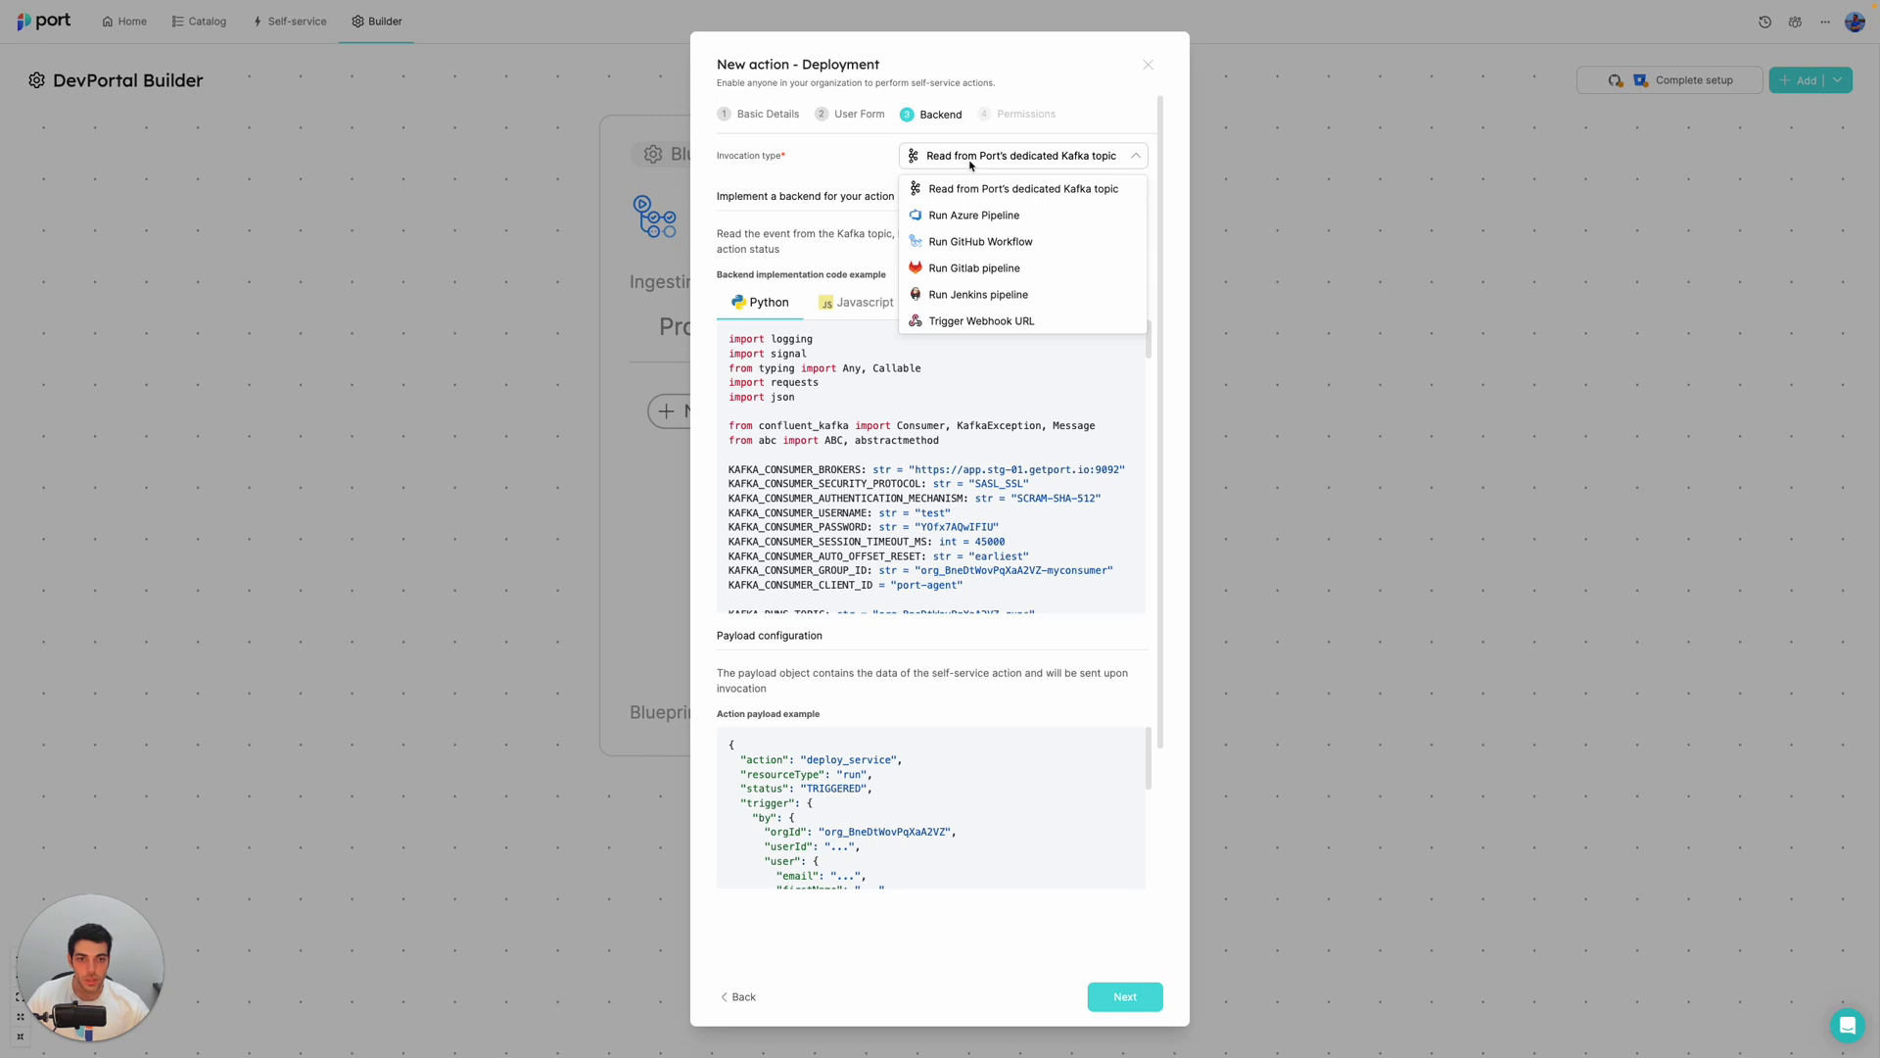
pyautogui.click(1006, 244)
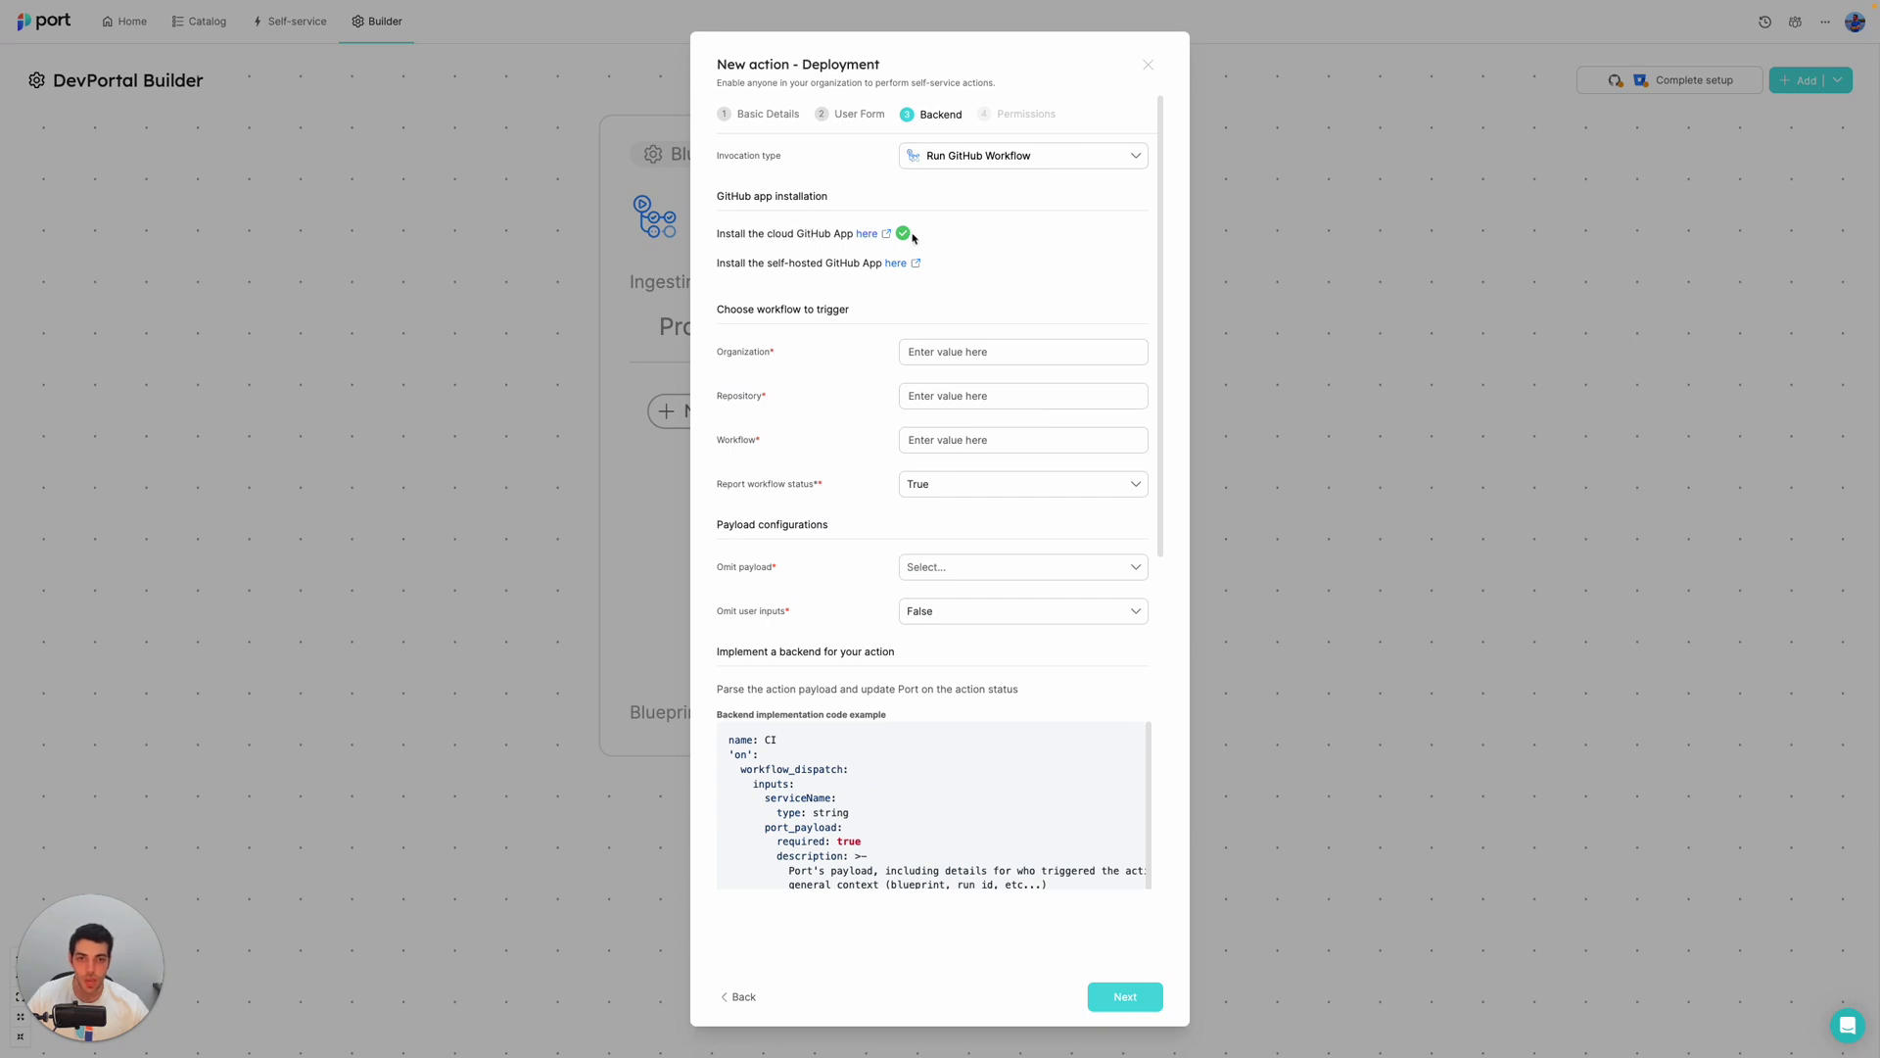
# Set the workflow to trigger: organization port-live-webinar, repository self-service-samples, workflow deploy.yml
pyautogui.click(981, 352)
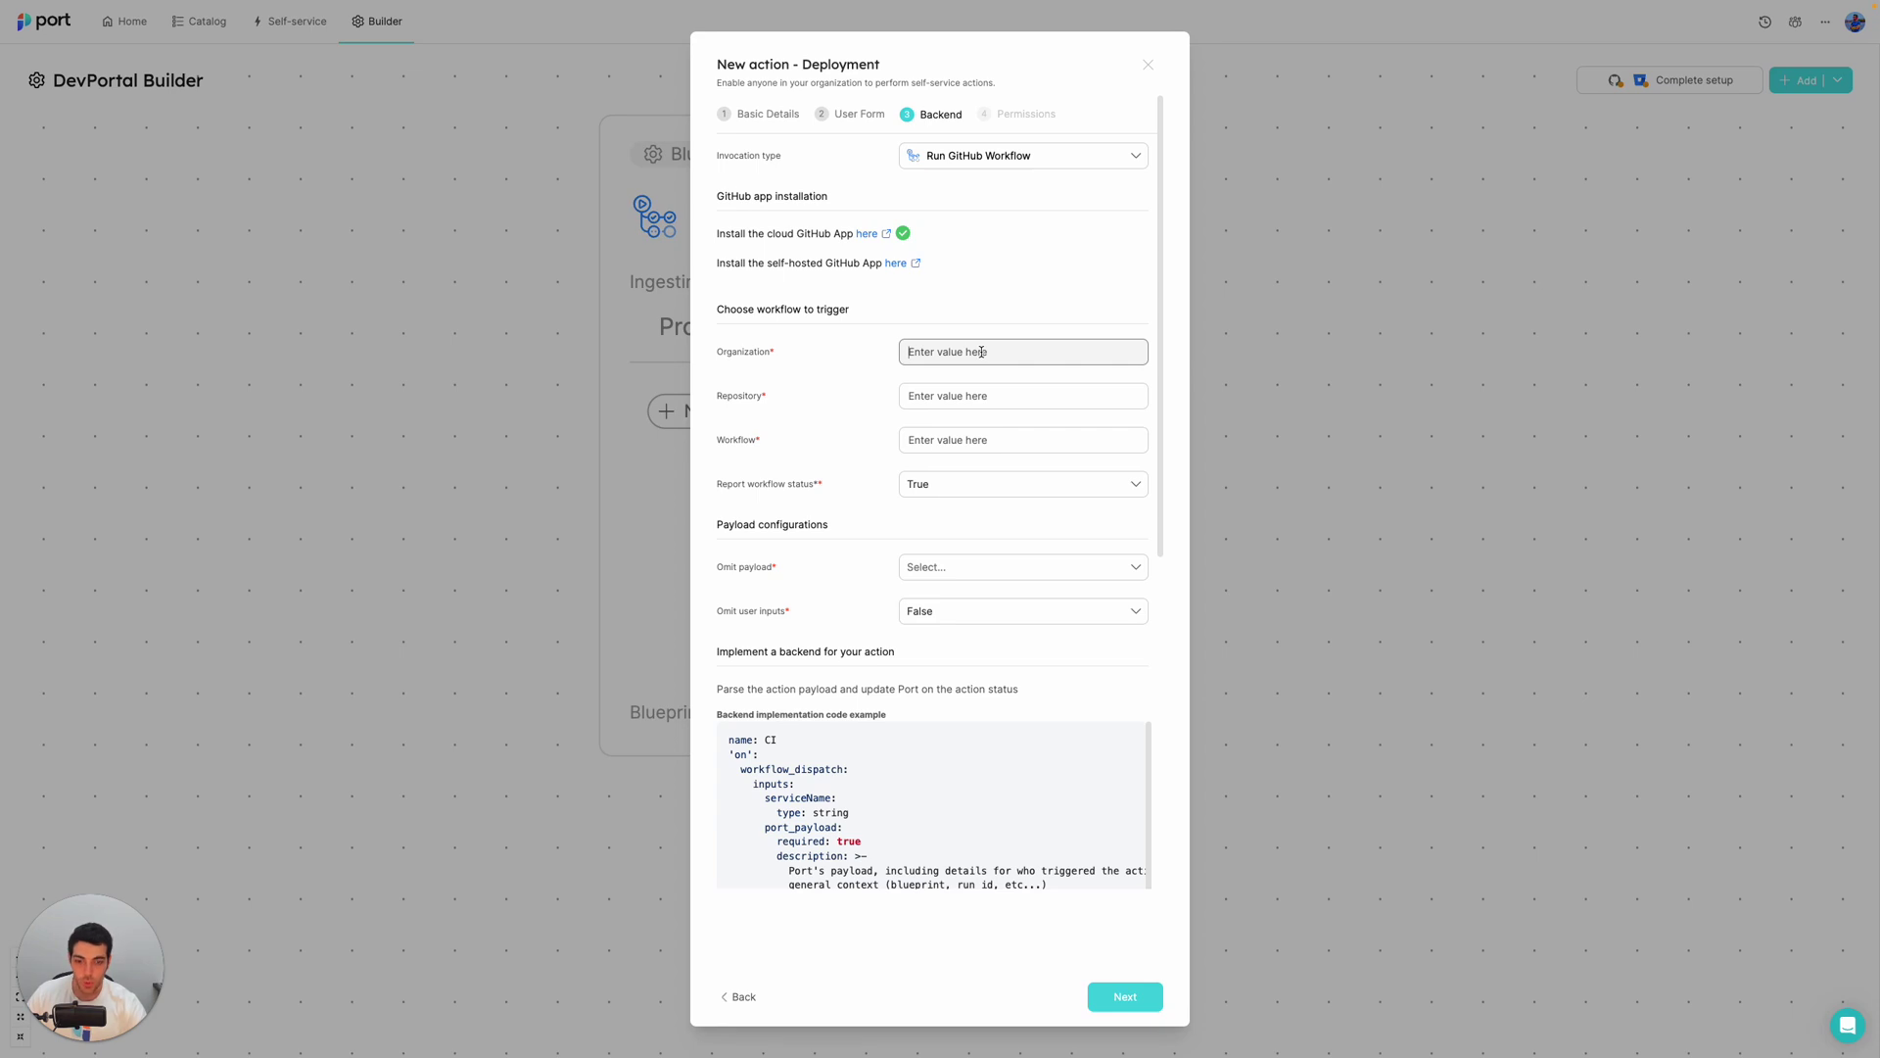
pyautogui.write('prt')
pyautogui.write('rt-')
pyautogui.write('live-webinar')
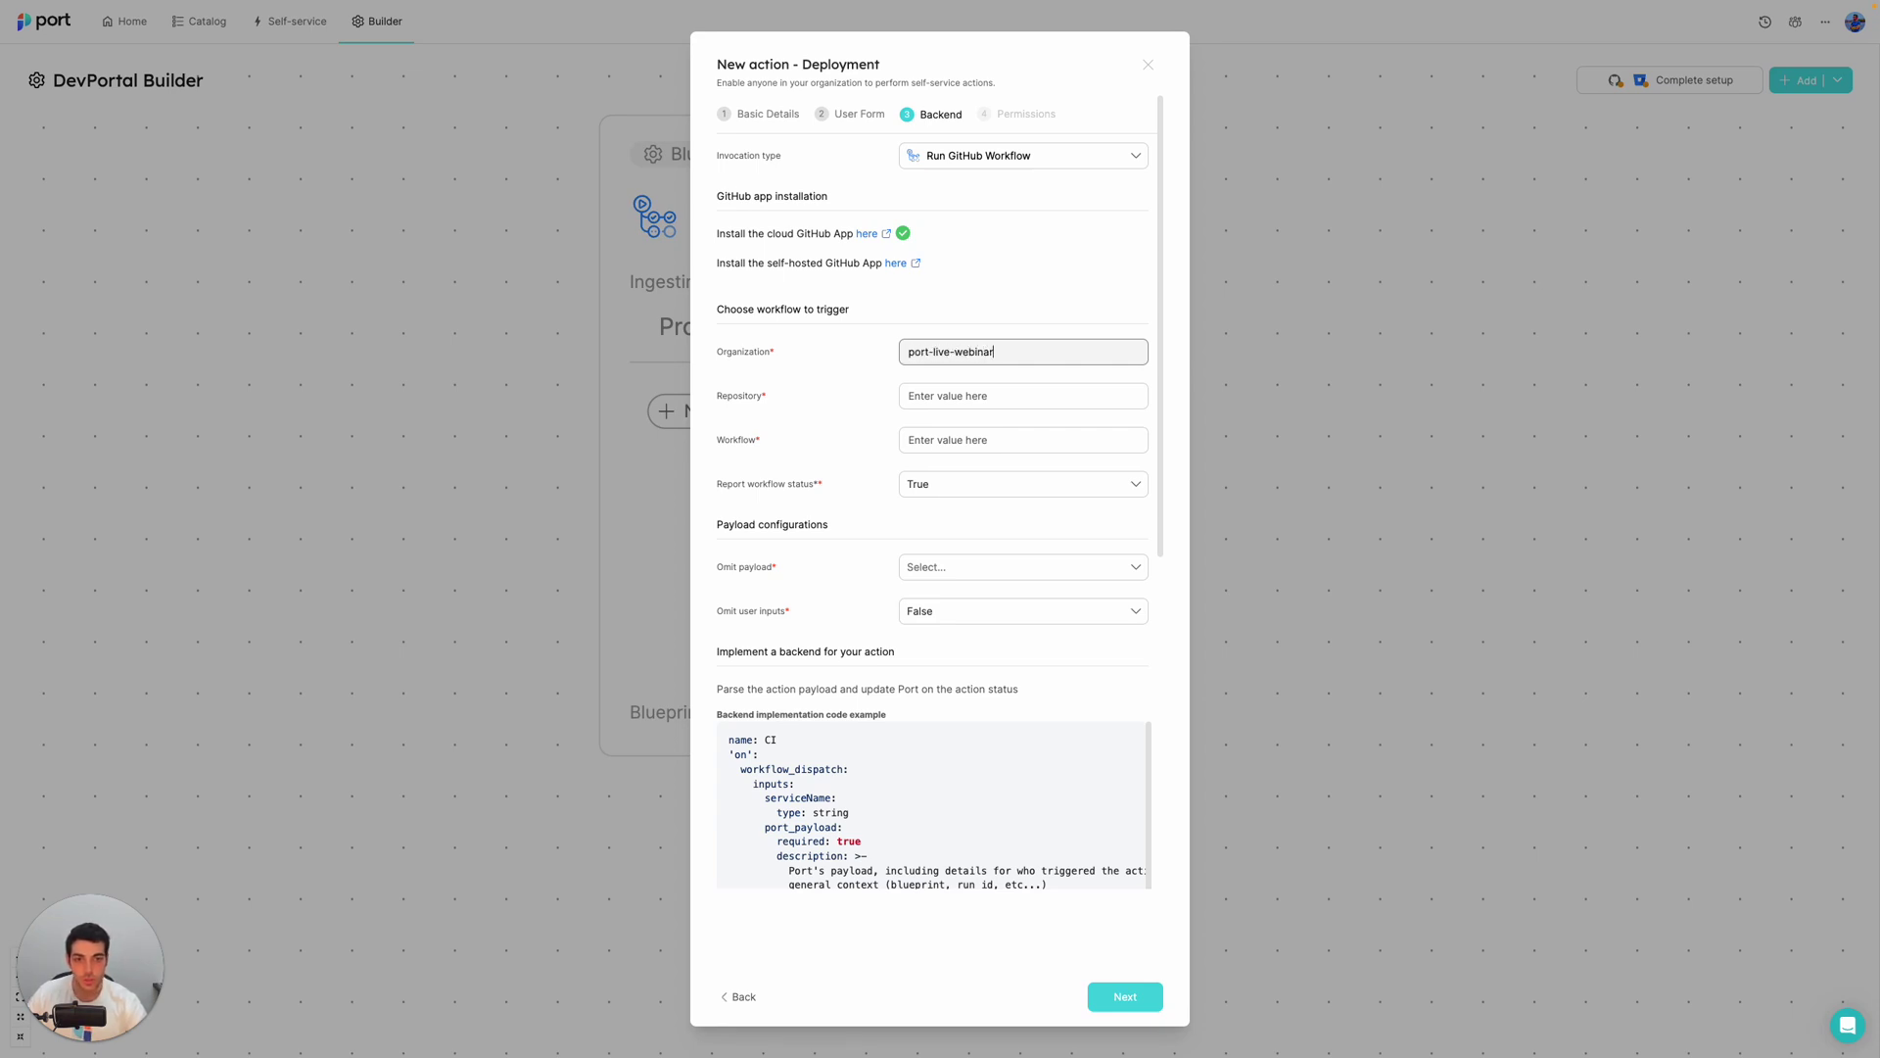
pyautogui.click(1241, 492)
pyautogui.click(994, 395)
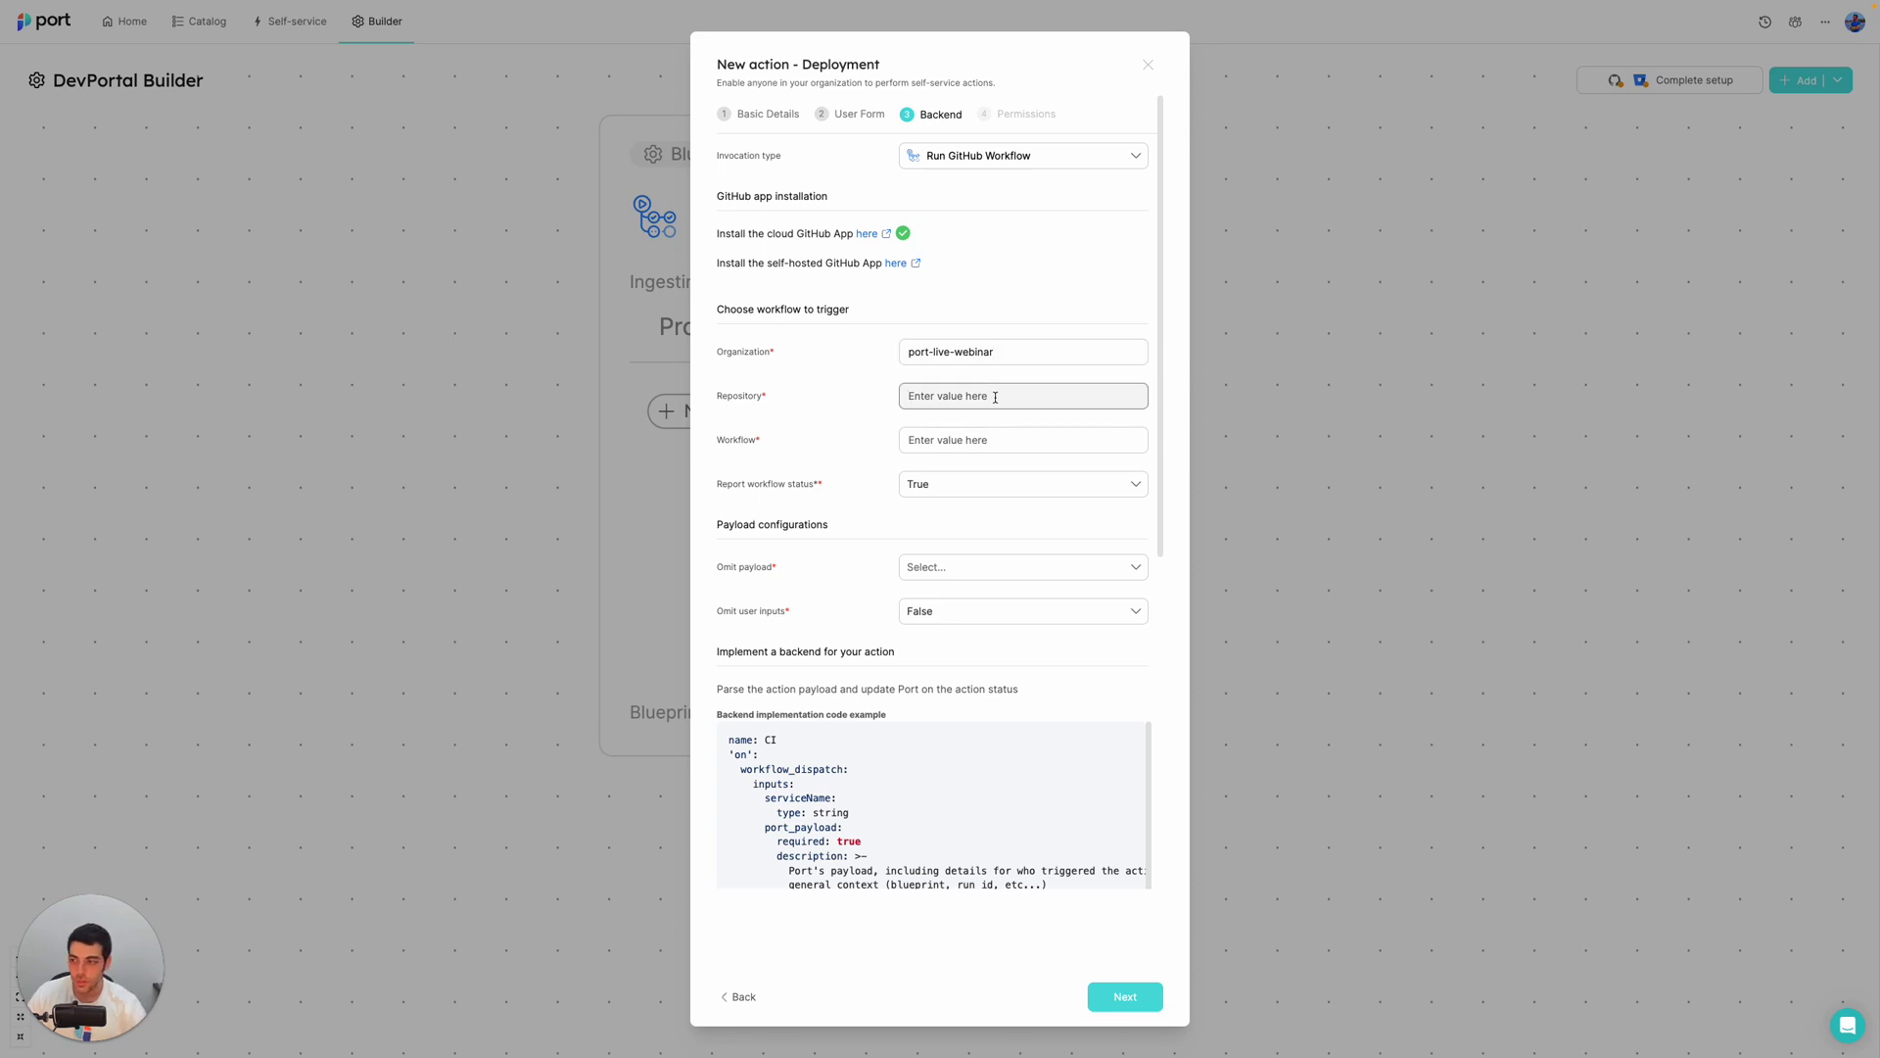
pyautogui.write('sef')
pyautogui.write('lf-servi')
pyautogui.write('ce-samples')
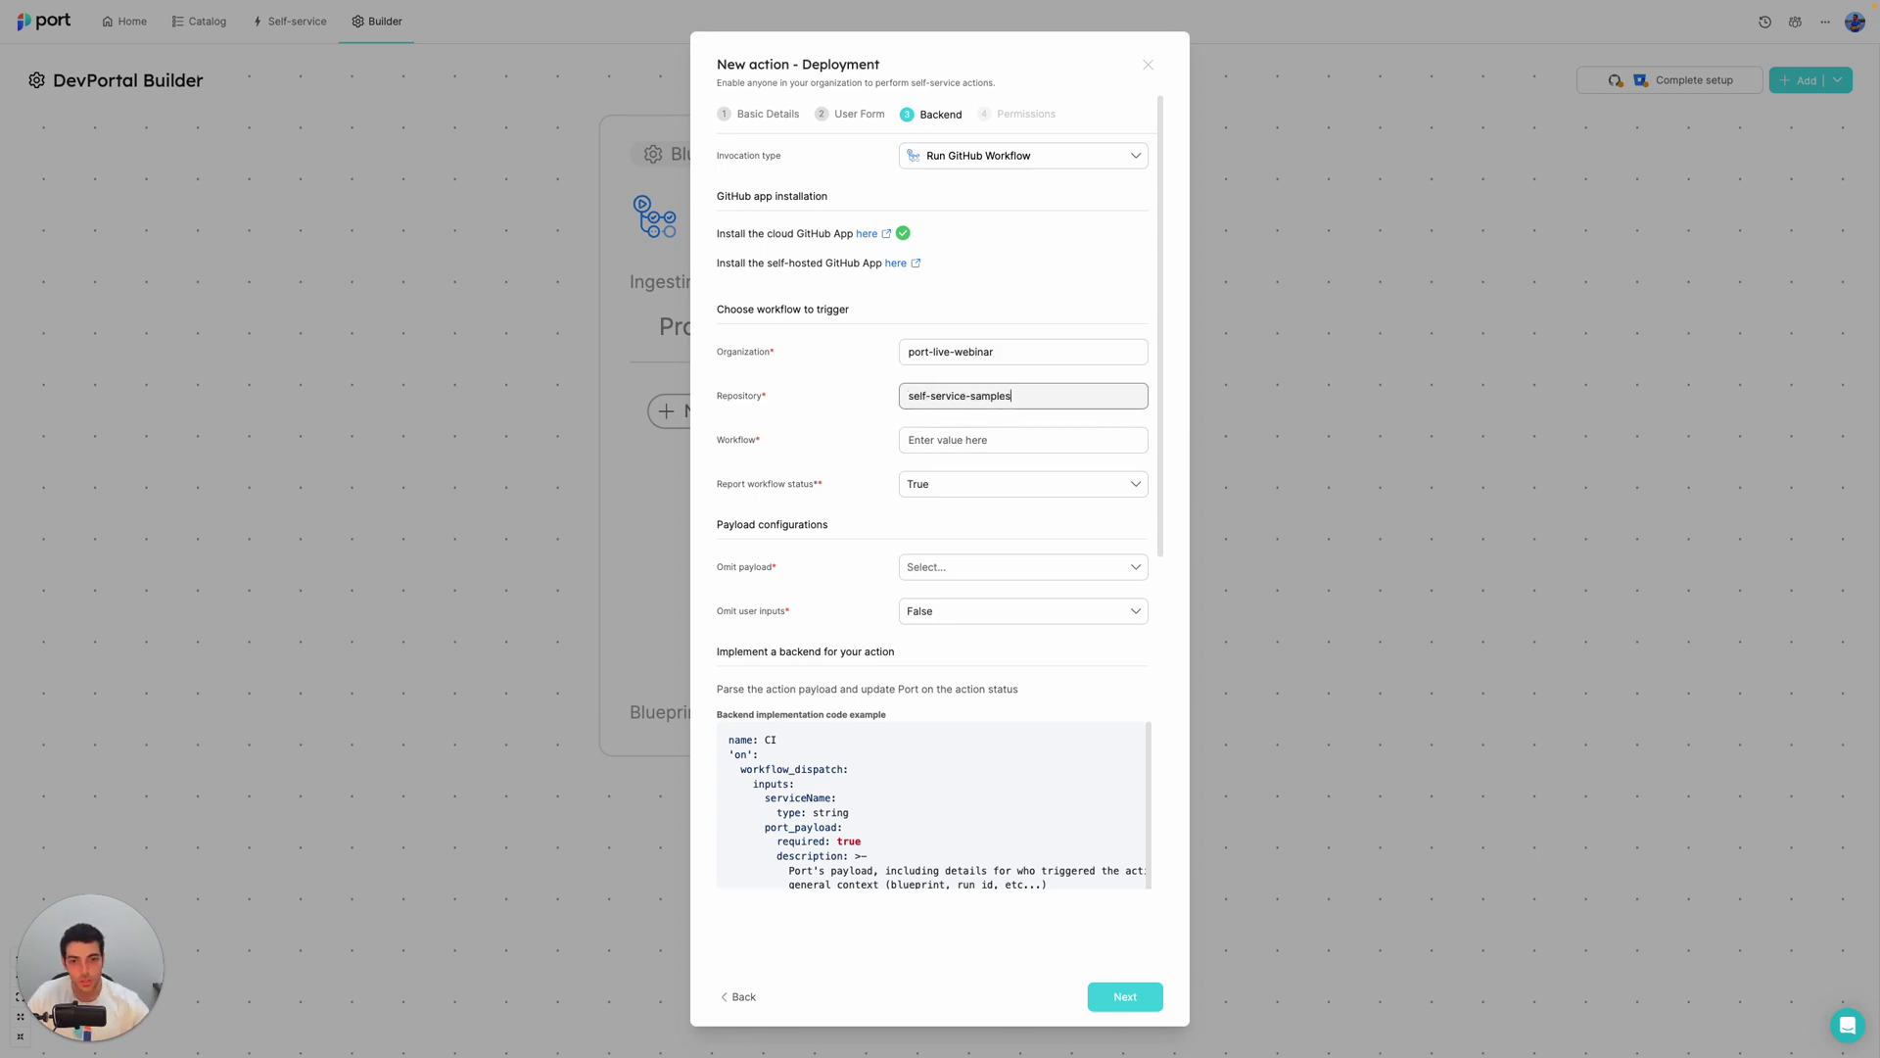
pyautogui.click(990, 442)
pyautogui.write('deploy.yml')
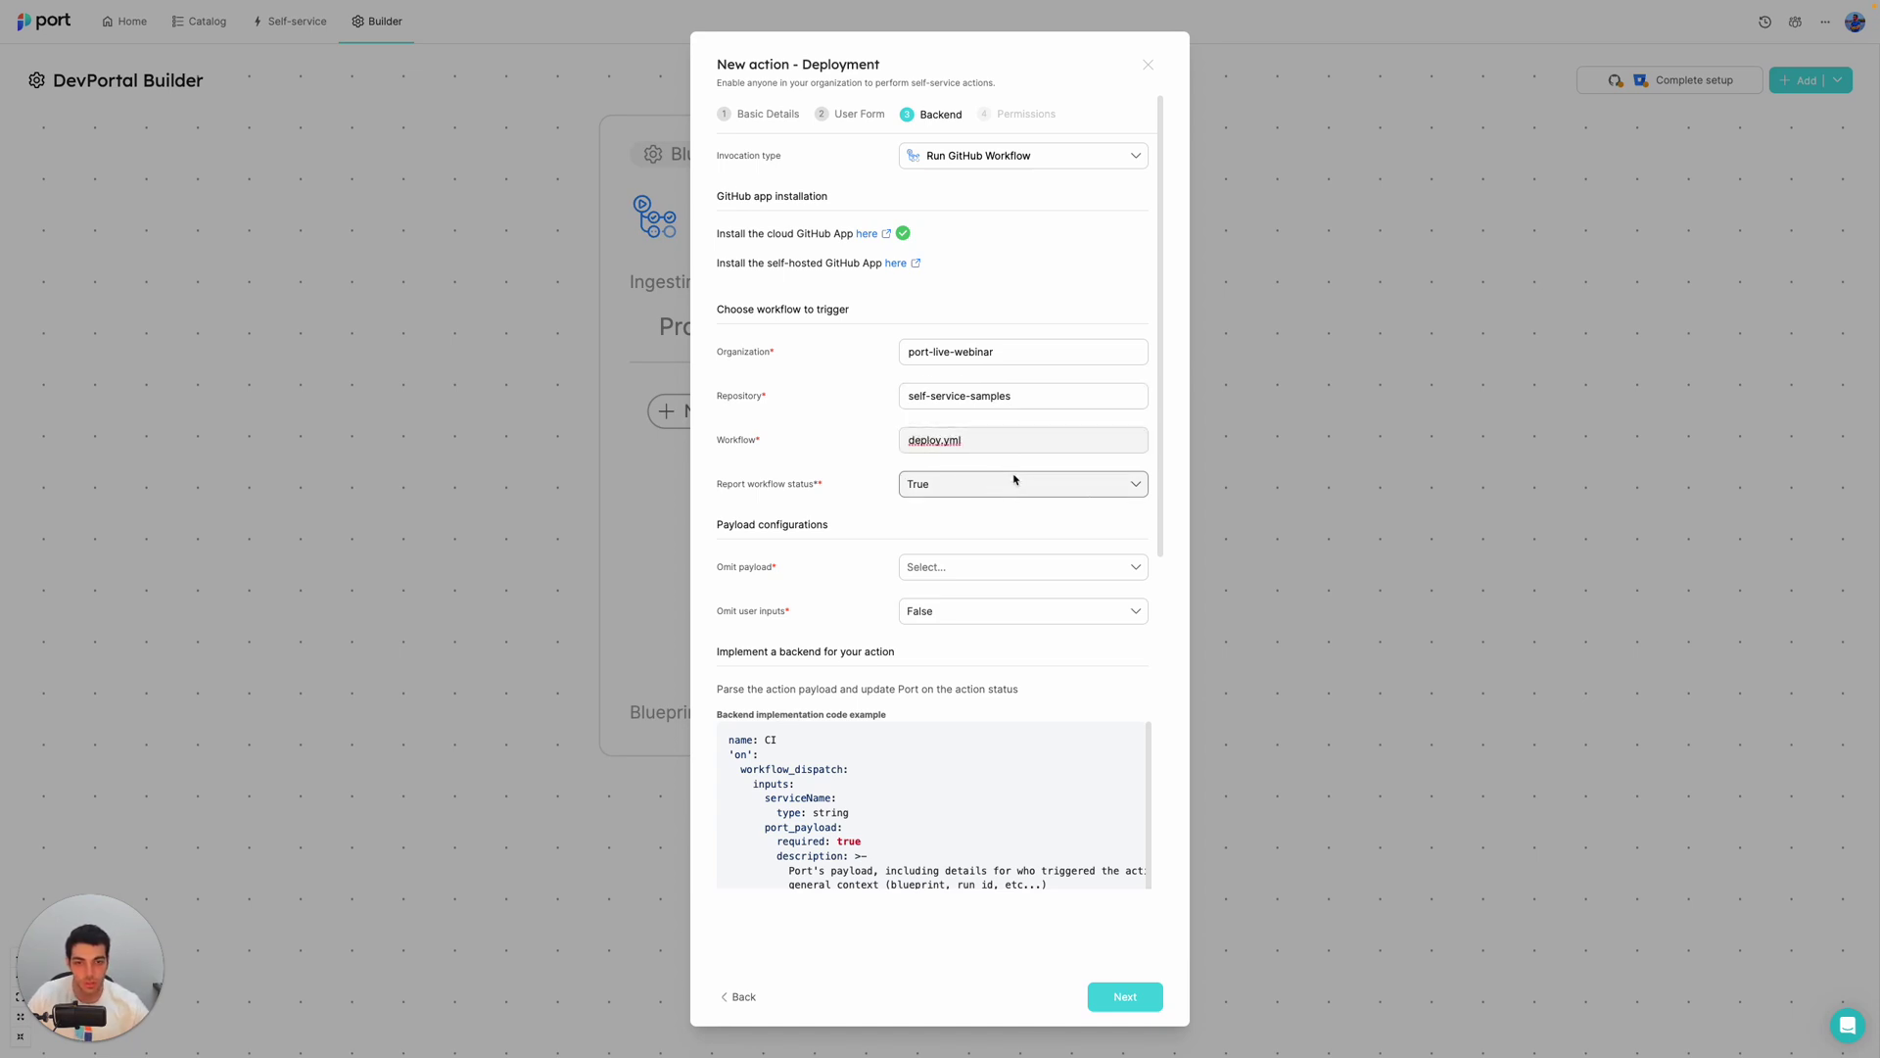
# Set the action's Report workflow status option to False
pyautogui.click(970, 494)
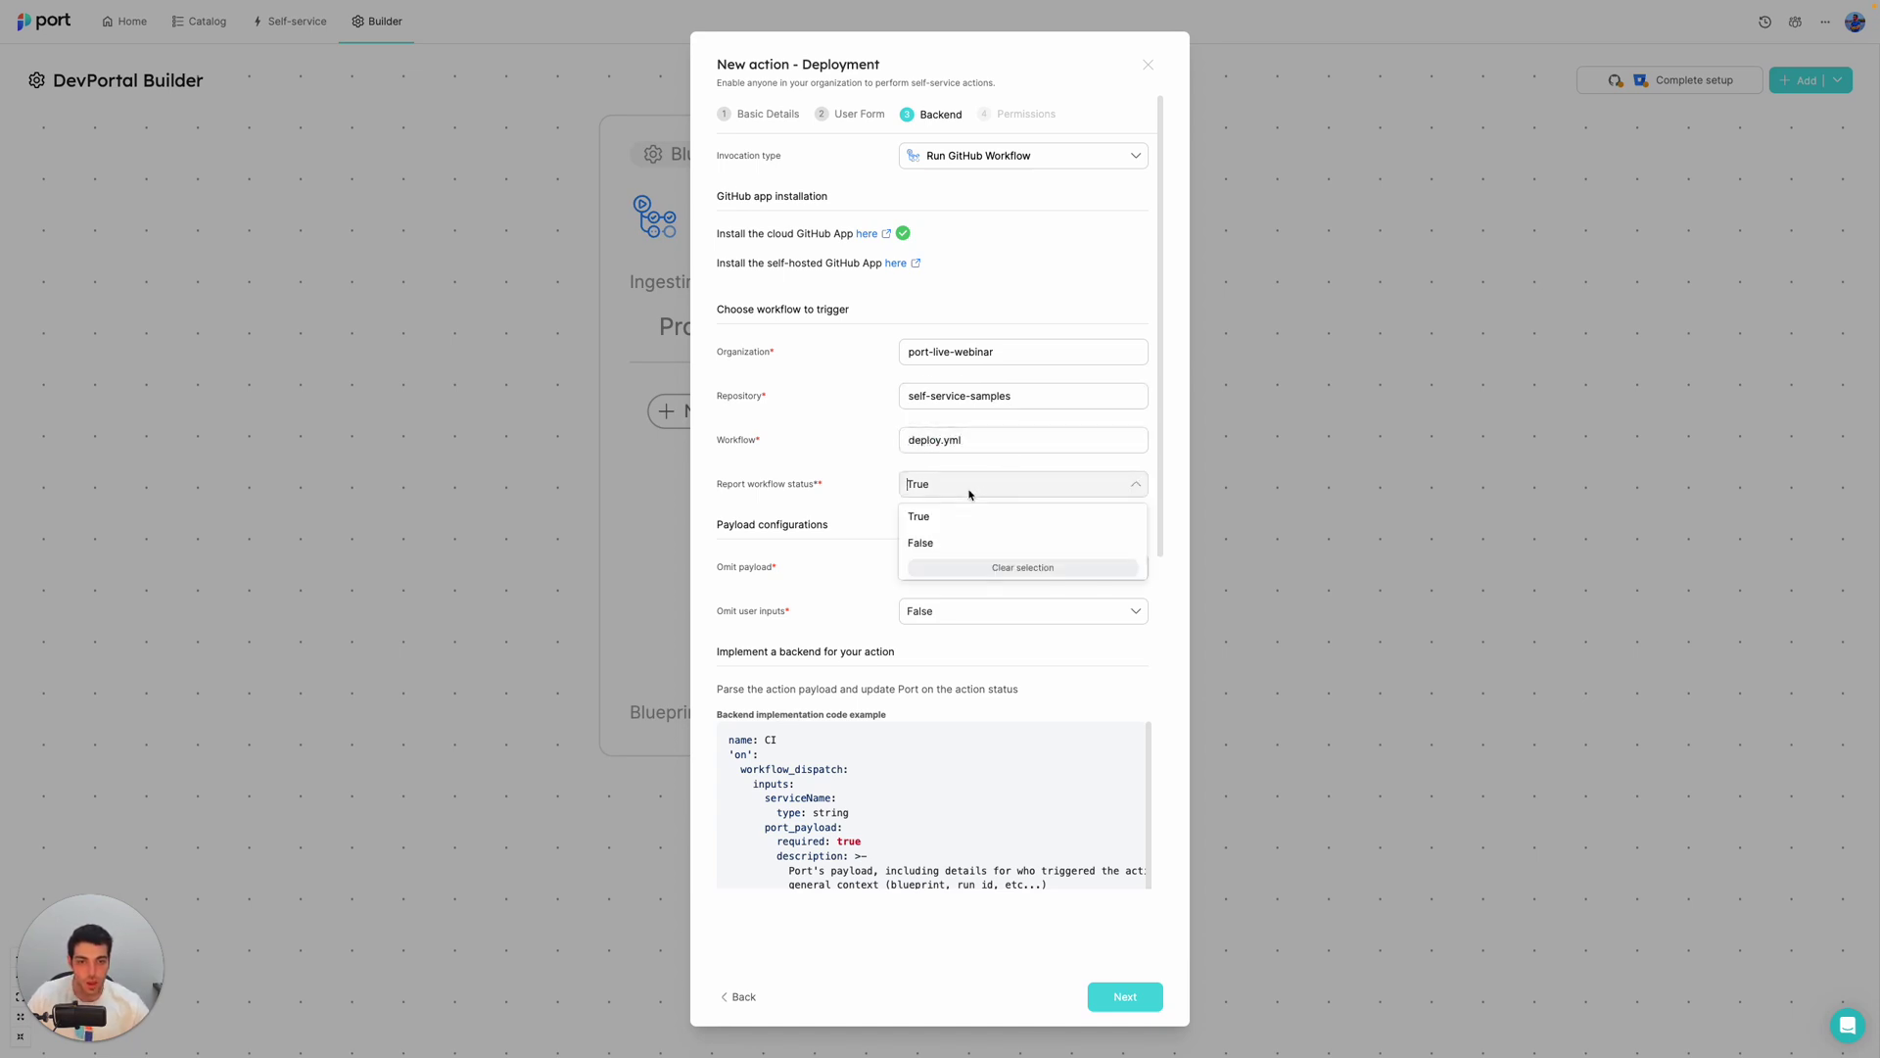
pyautogui.click(967, 545)
pyautogui.scroll(-1, 955, 545)
# Try Omit user inputs as True in the payload configuration and restore it to False
pyautogui.click(951, 544)
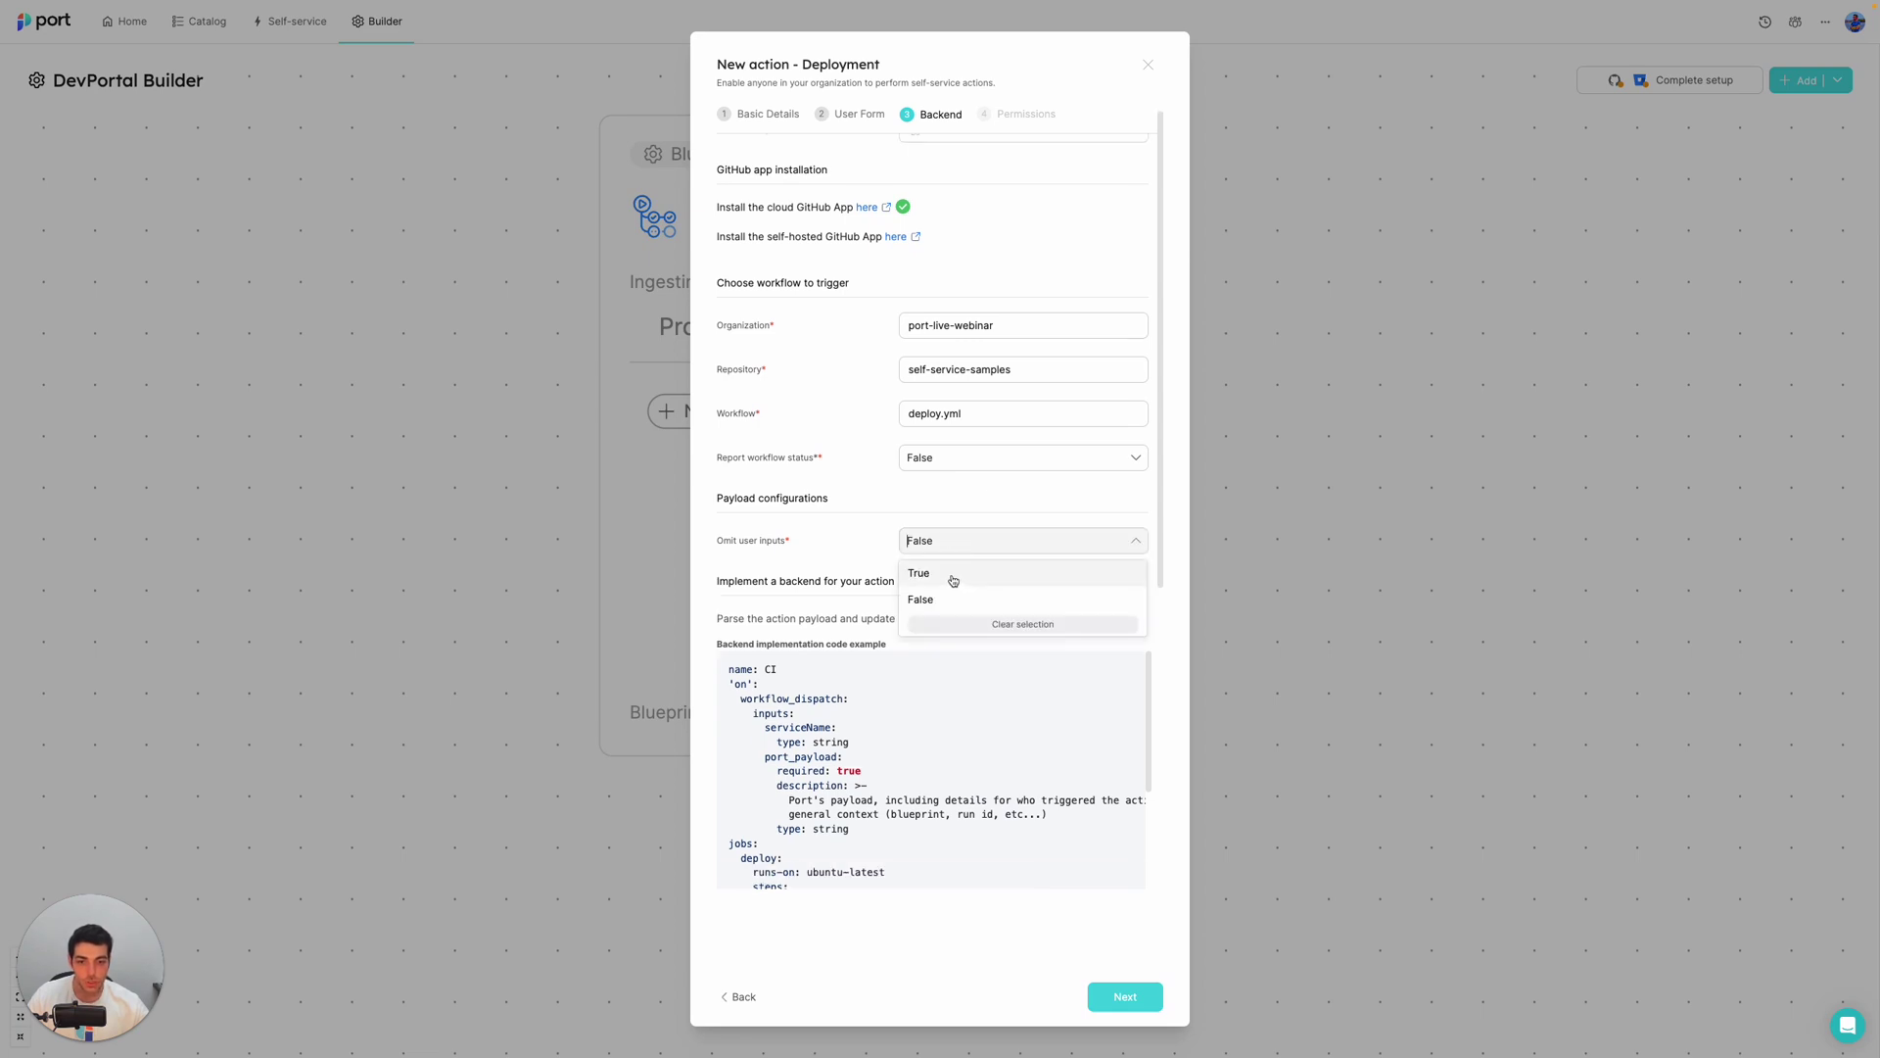
pyautogui.click(950, 578)
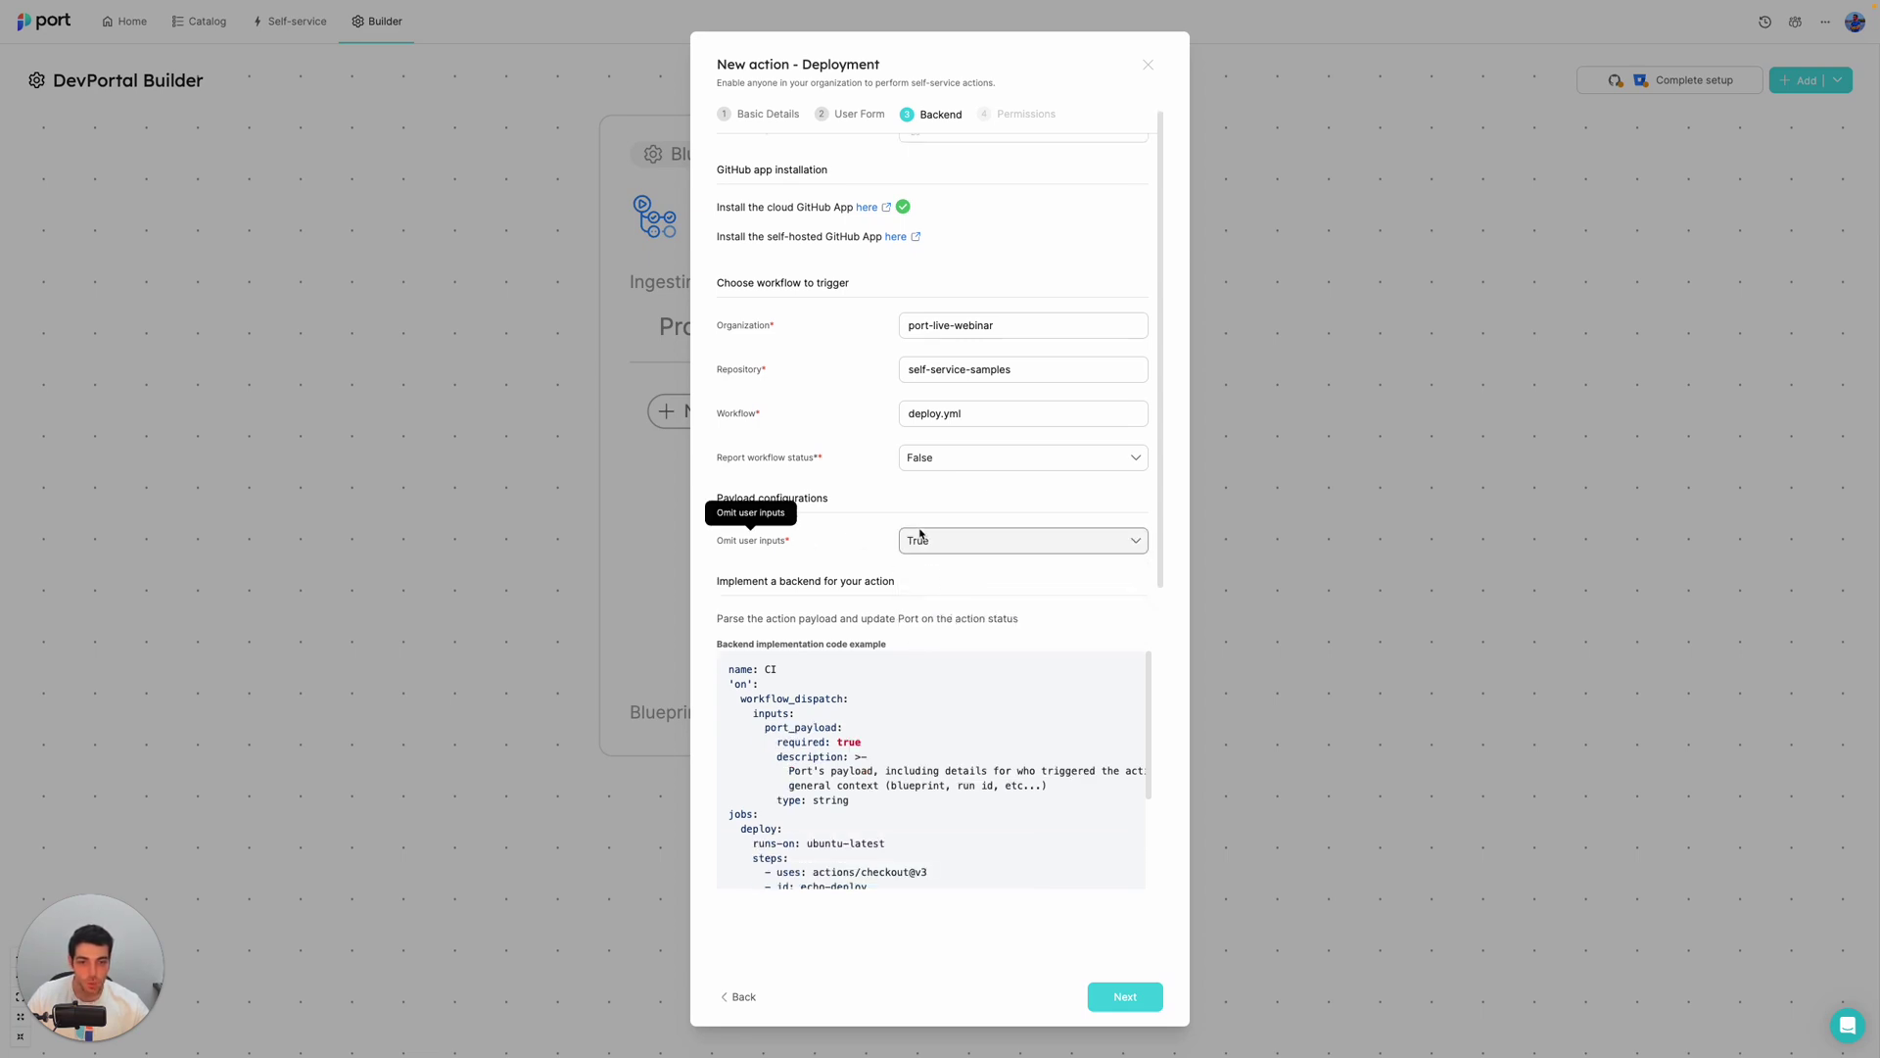
pyautogui.click(920, 534)
pyautogui.click(935, 597)
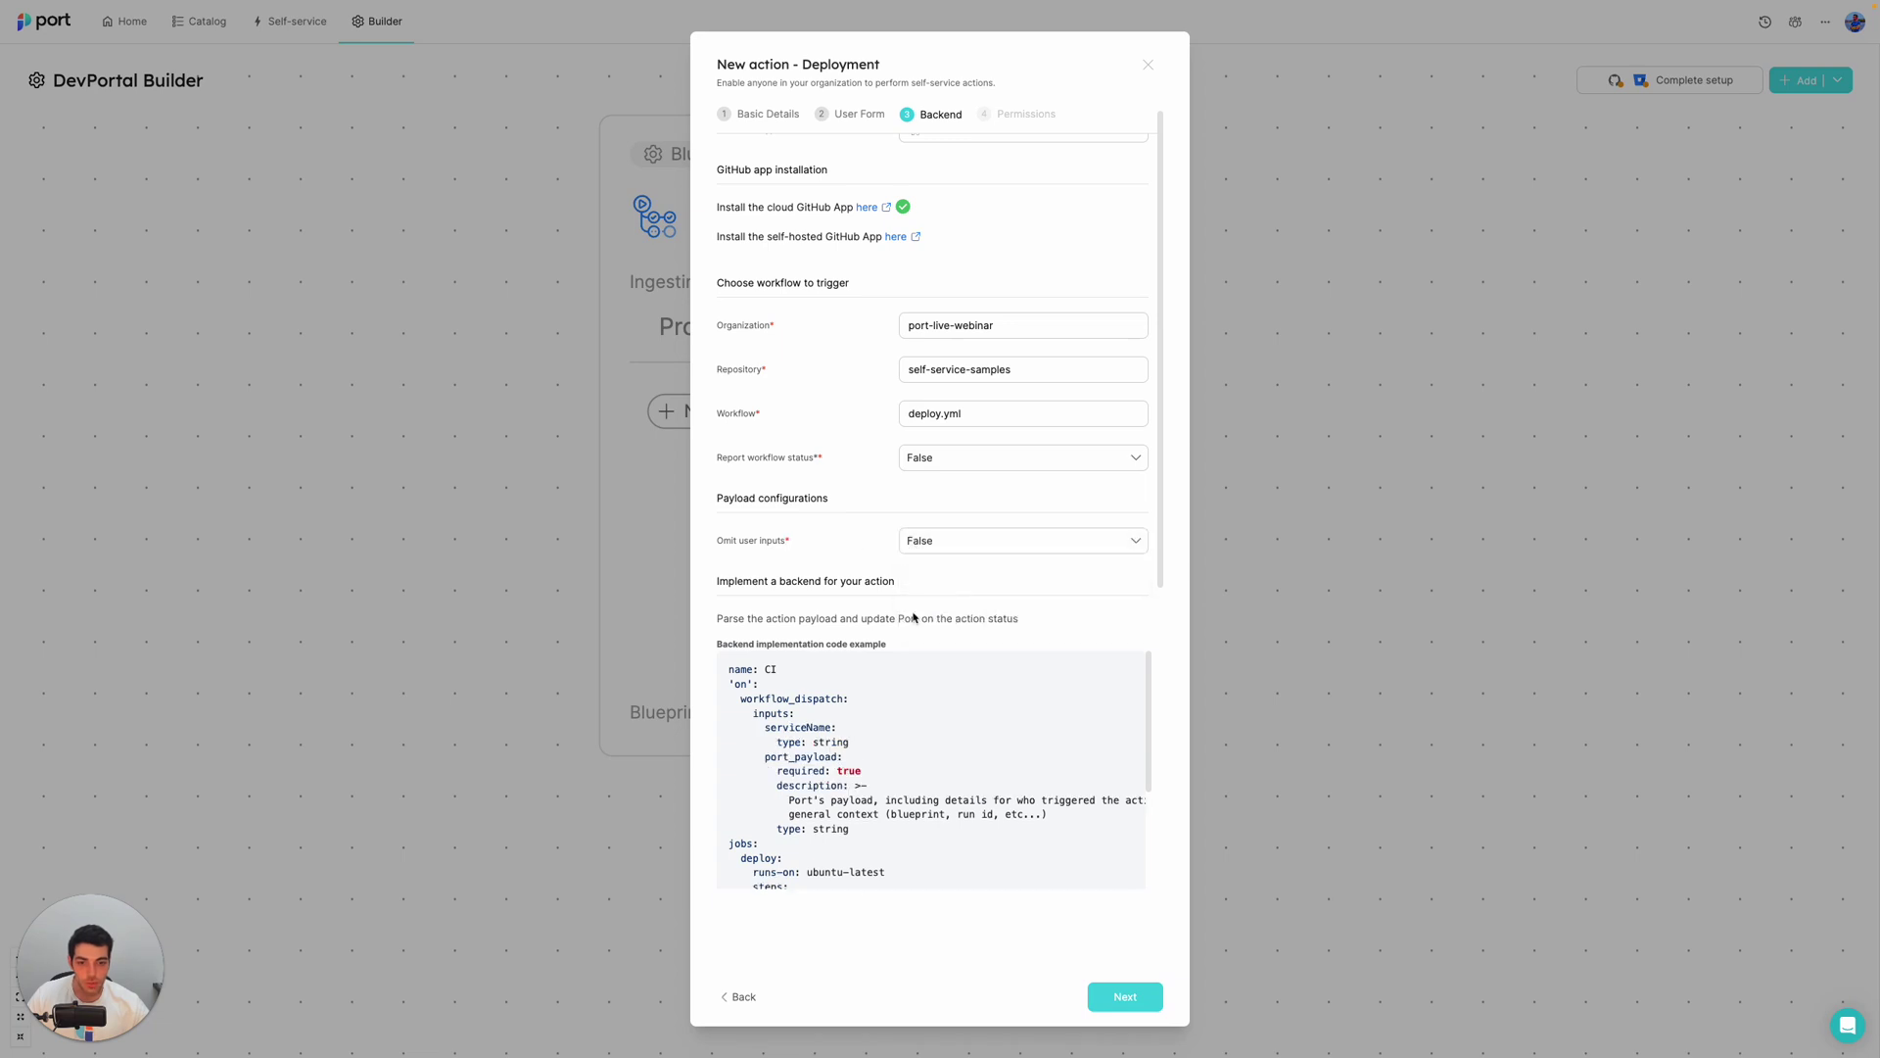
# Examine the workflow_dispatch inputs in the backend implementation code example and the action payload example
pyautogui.scroll(-1, 1077, 686)
pyautogui.scroll(1, 1077, 666)
pyautogui.scroll(-5, 1159, 599)
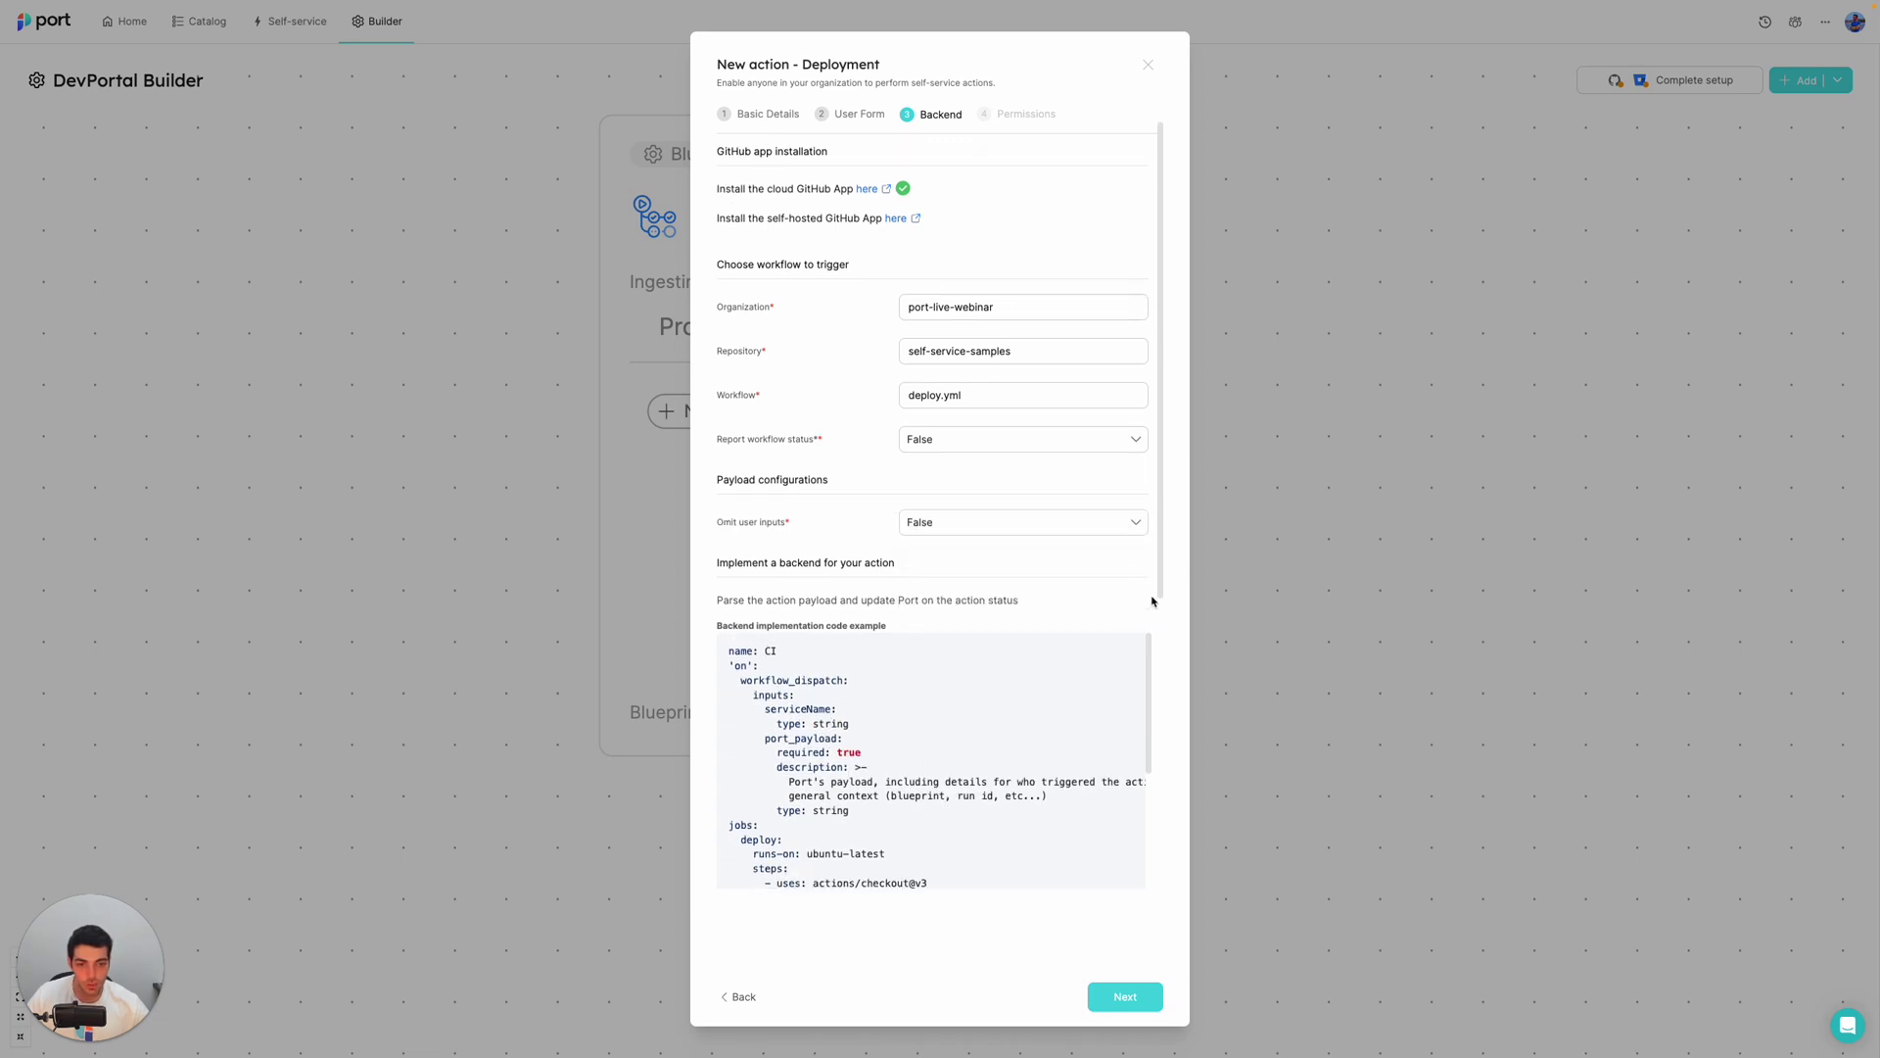
pyautogui.scroll(1, 1100, 587)
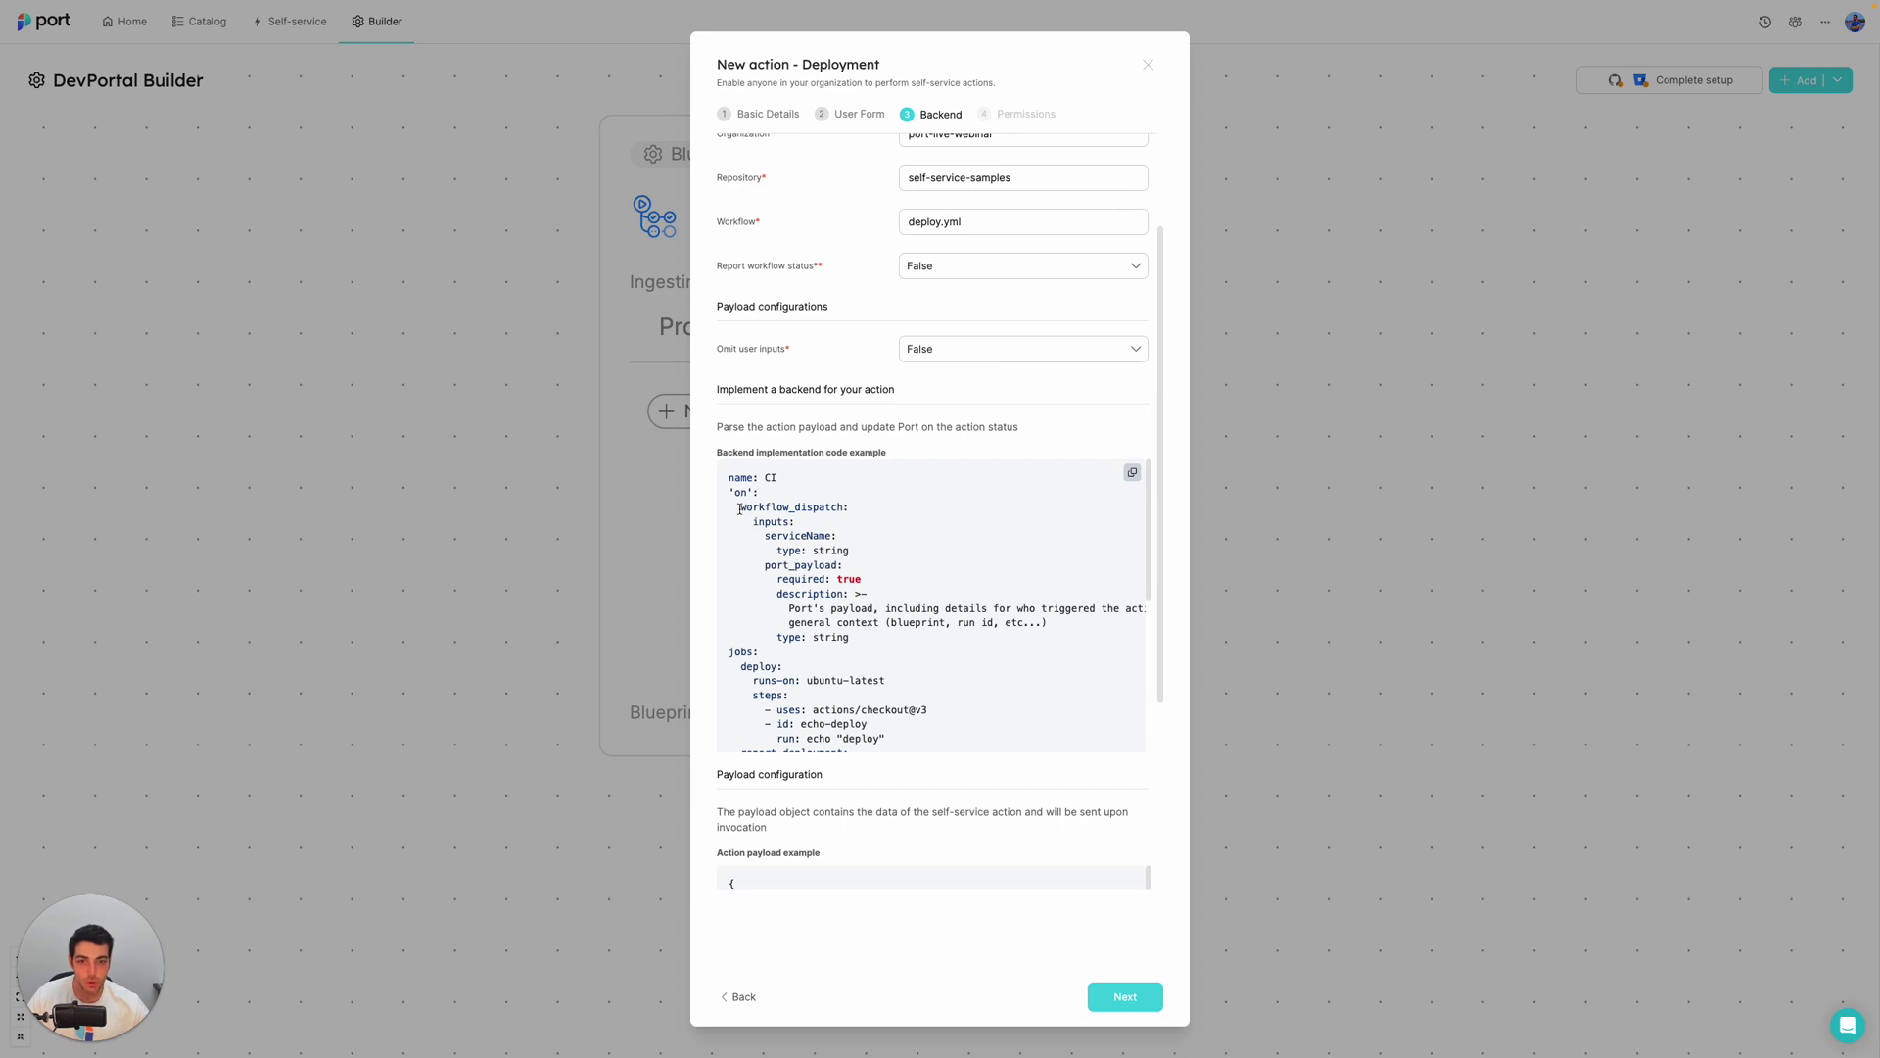
pyautogui.moveTo(740, 507); pyautogui.dragTo(858, 514)
pyautogui.click(858, 514)
pyautogui.moveTo(758, 522); pyautogui.dragTo(899, 623)
pyautogui.click(853, 554)
pyautogui.click(929, 553)
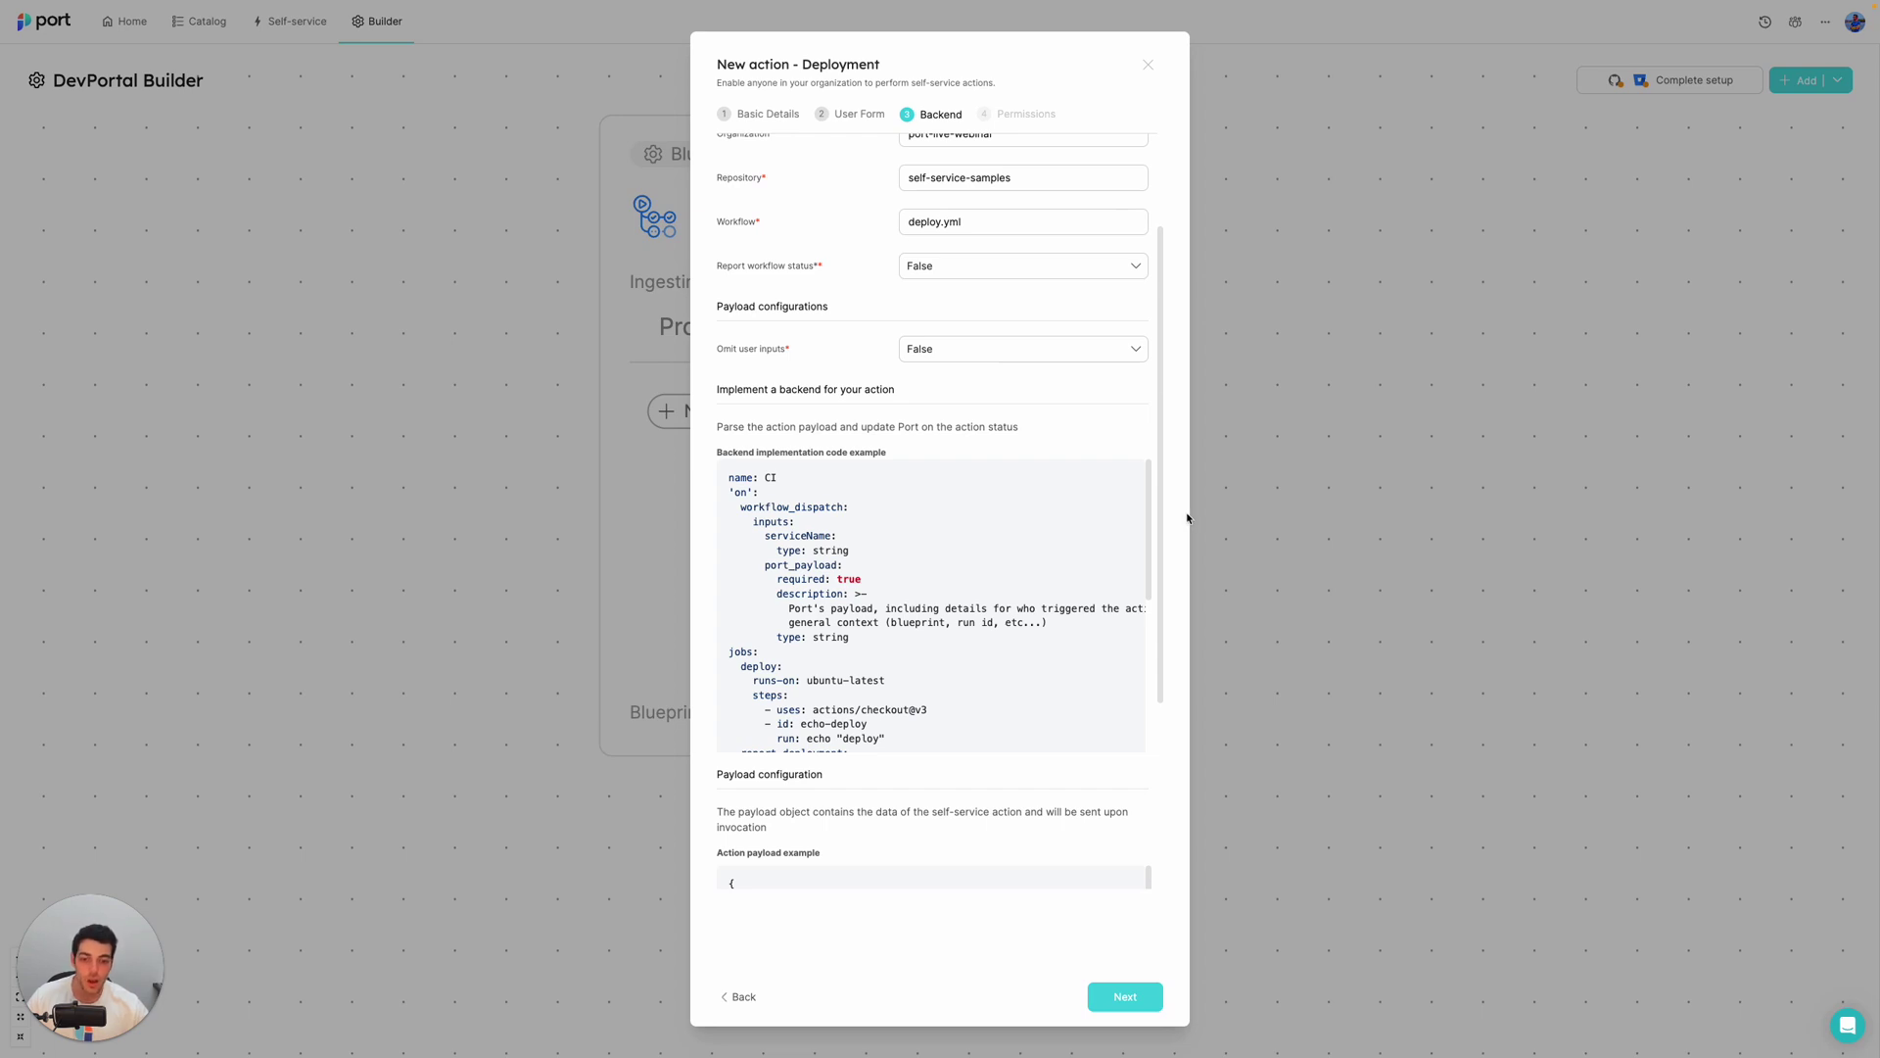
pyautogui.moveTo(1162, 526); pyautogui.dragTo(1167, 714)
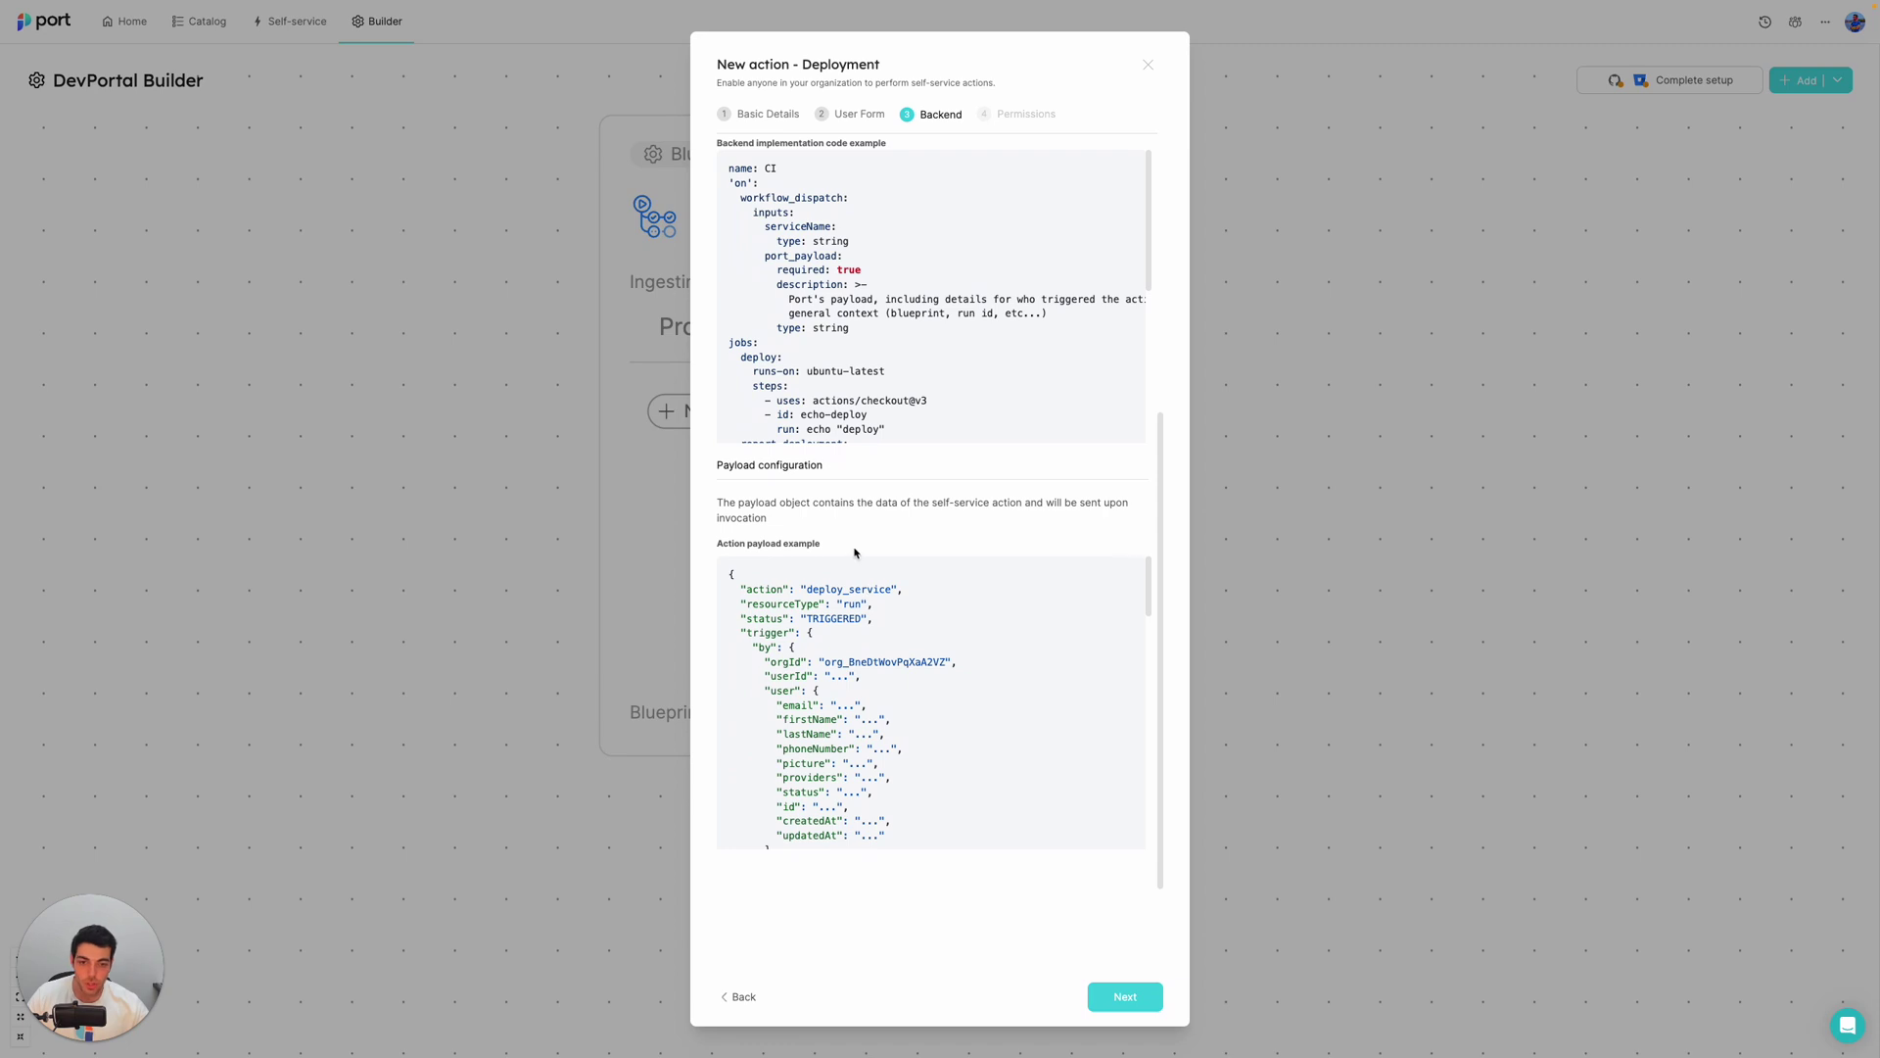
pyautogui.scroll(-1, 890, 673)
pyautogui.scroll(1, 874, 647)
# Proceed to the permissions, check the user and team choices, and give access to everyone in the organization
pyautogui.click(1138, 998)
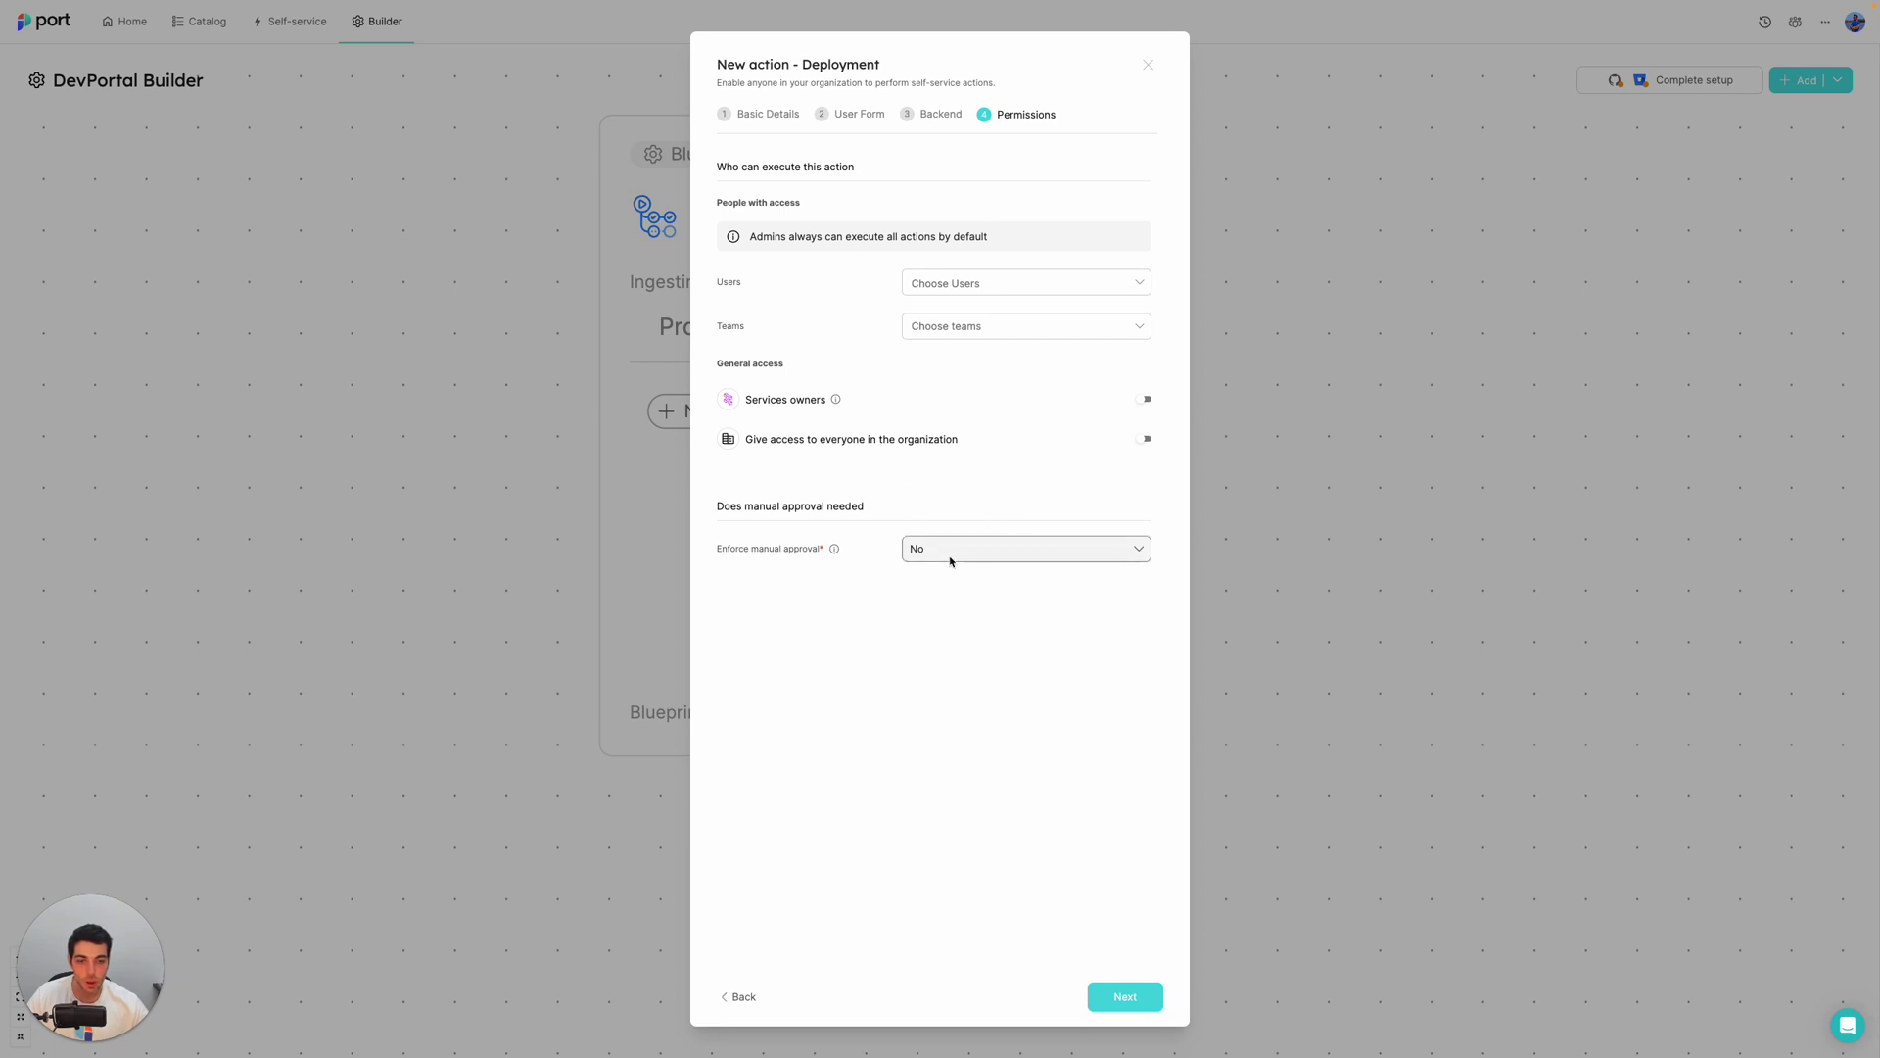
pyautogui.click(1146, 440)
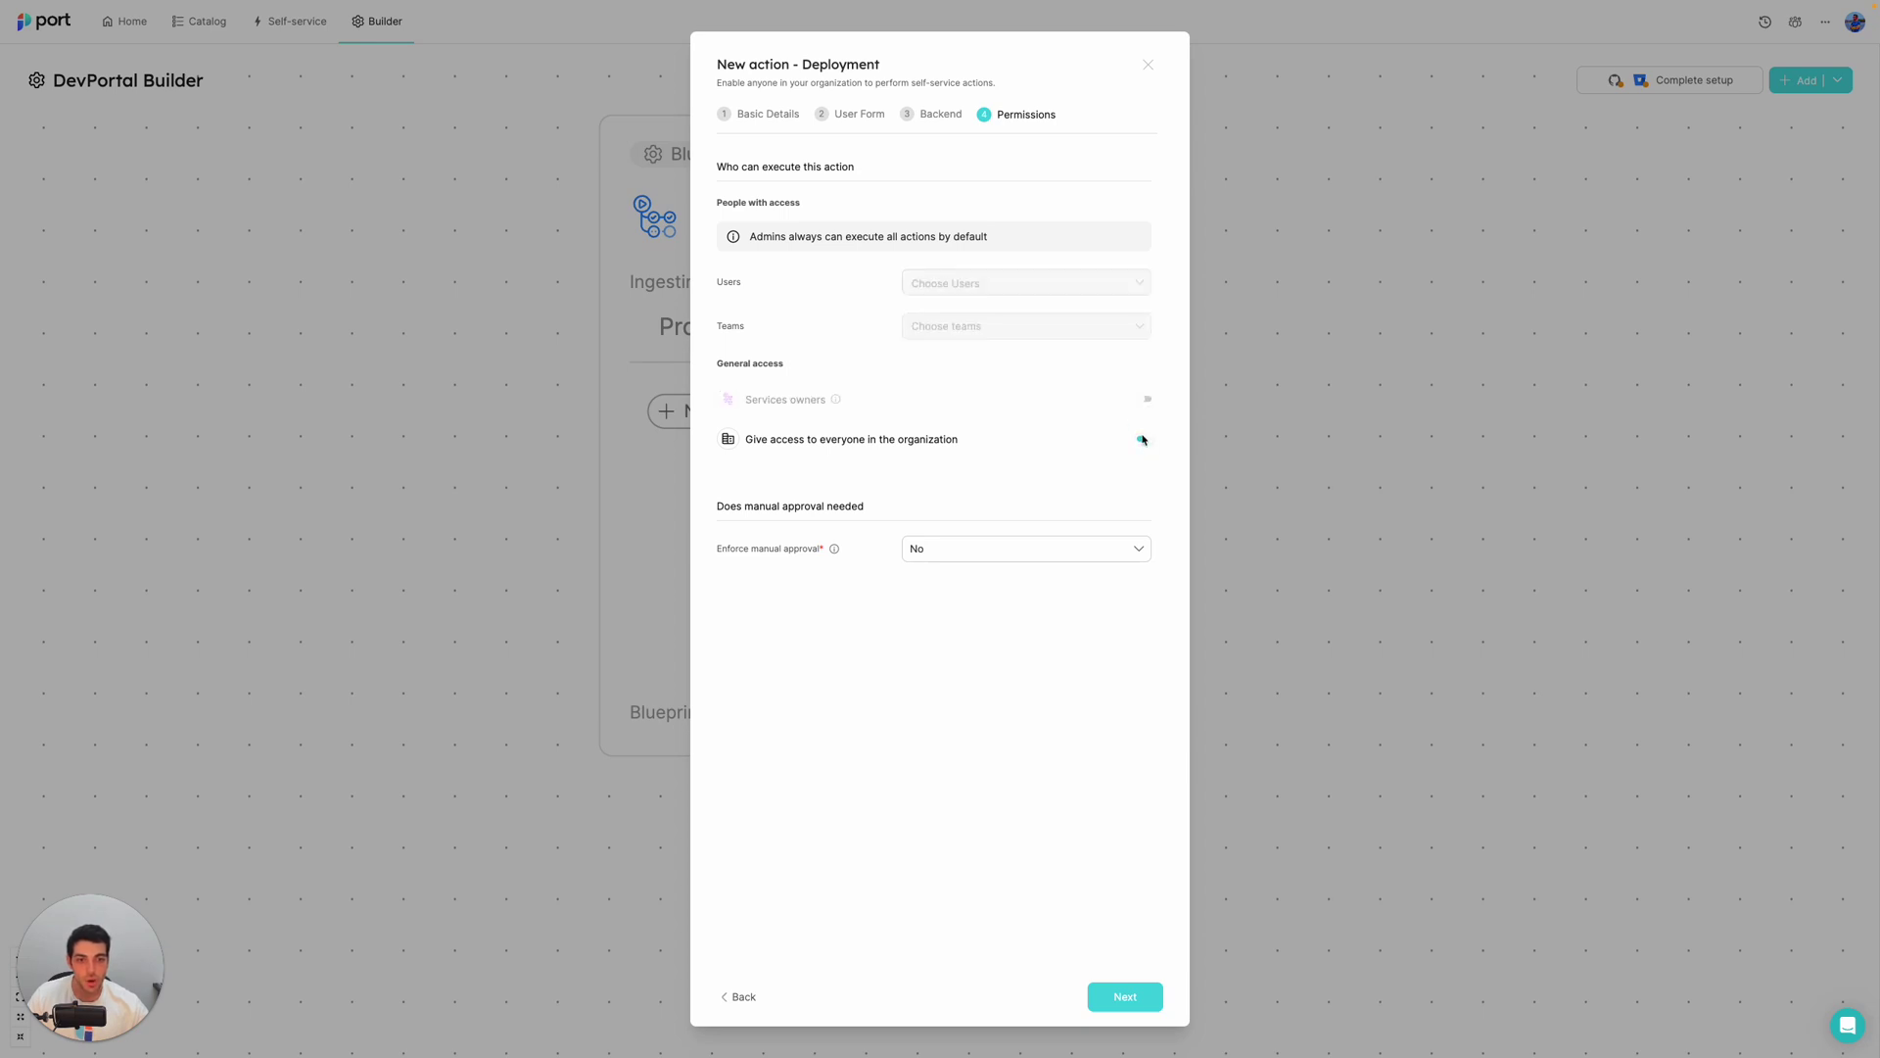
pyautogui.click(1143, 440)
pyautogui.click(989, 284)
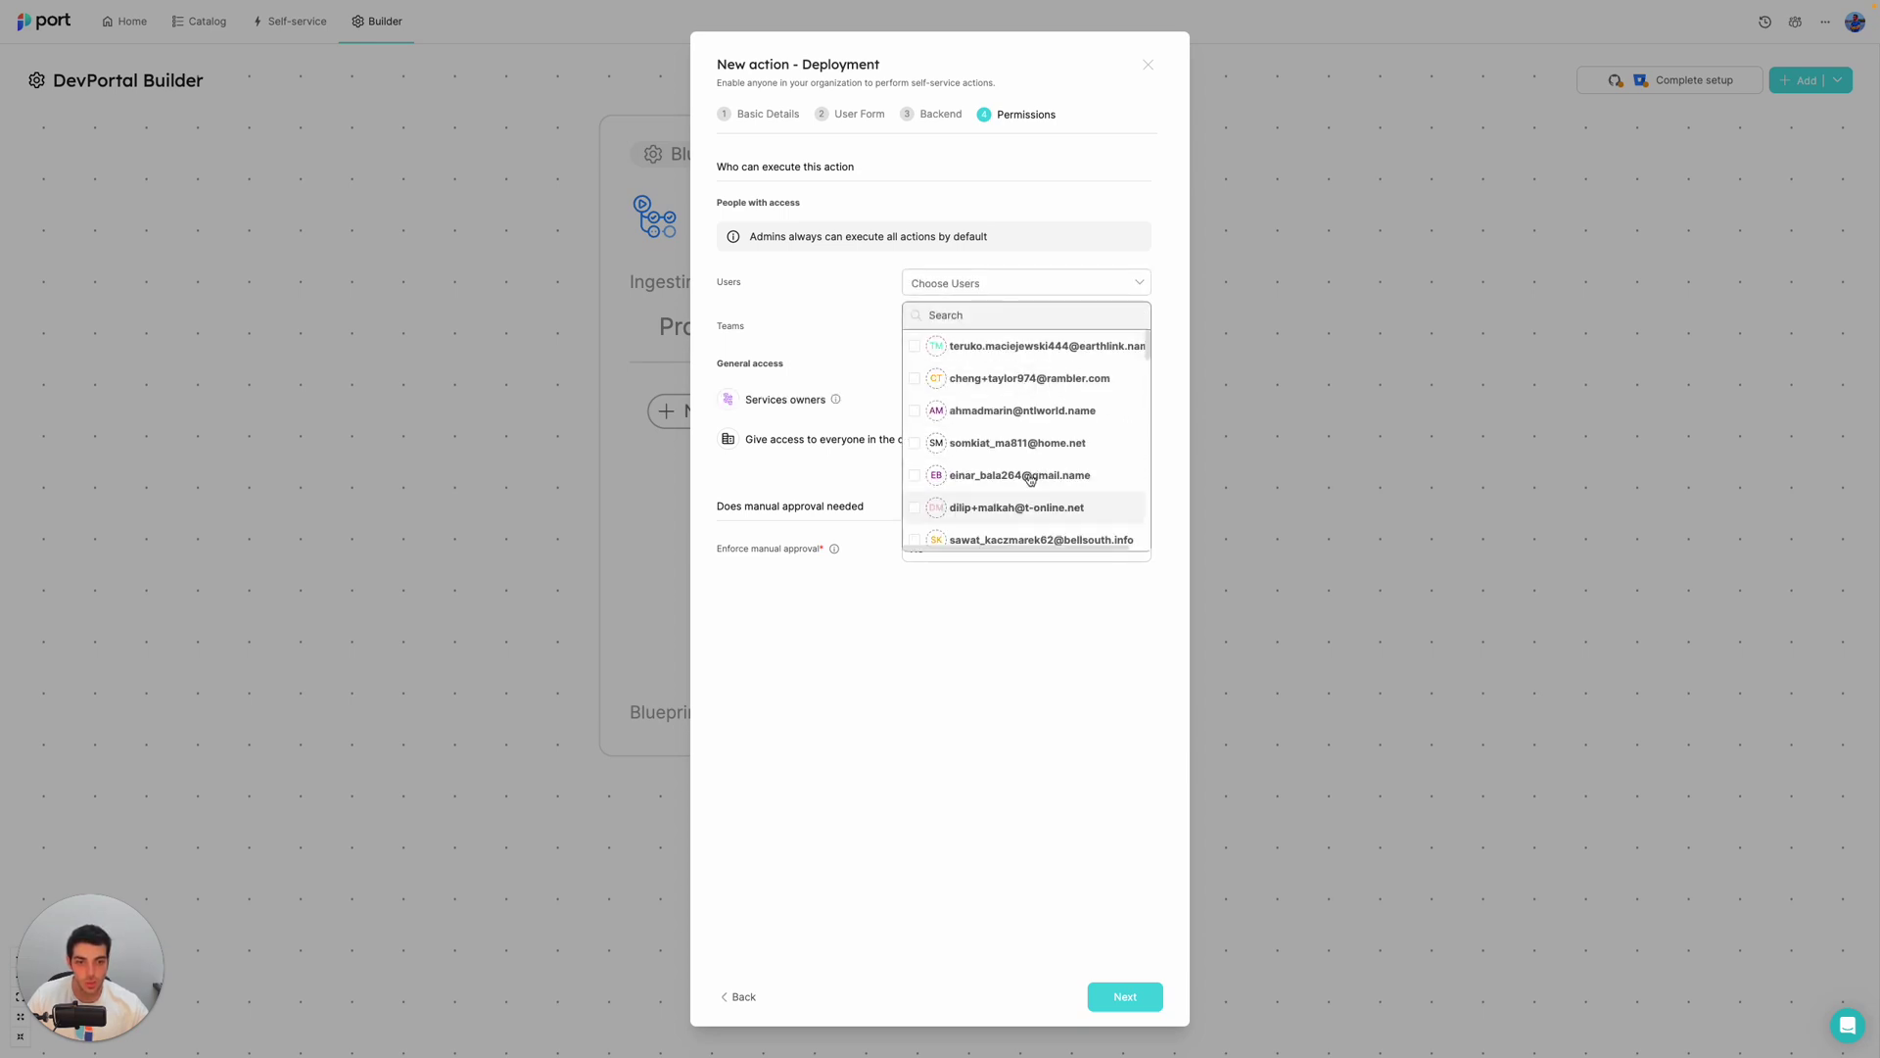
pyautogui.click(1139, 286)
pyautogui.click(1135, 324)
pyautogui.click(1137, 326)
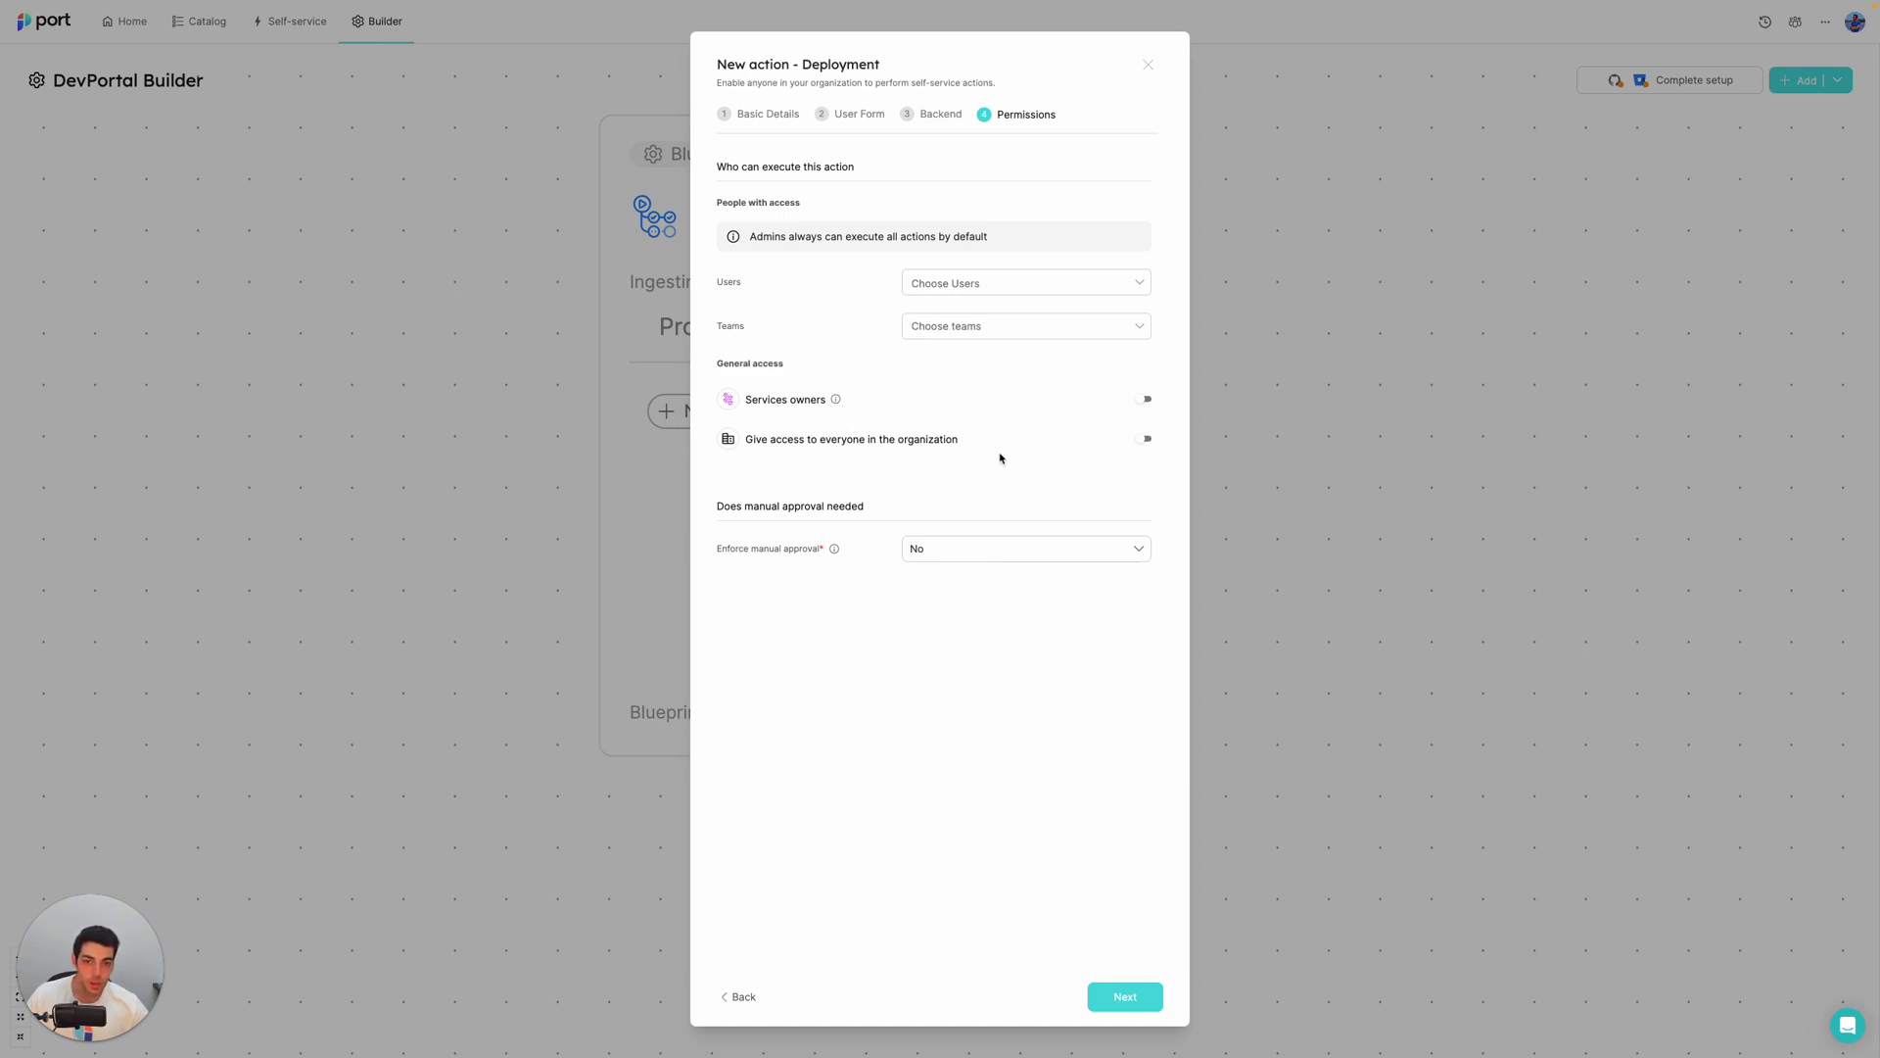
pyautogui.click(1145, 440)
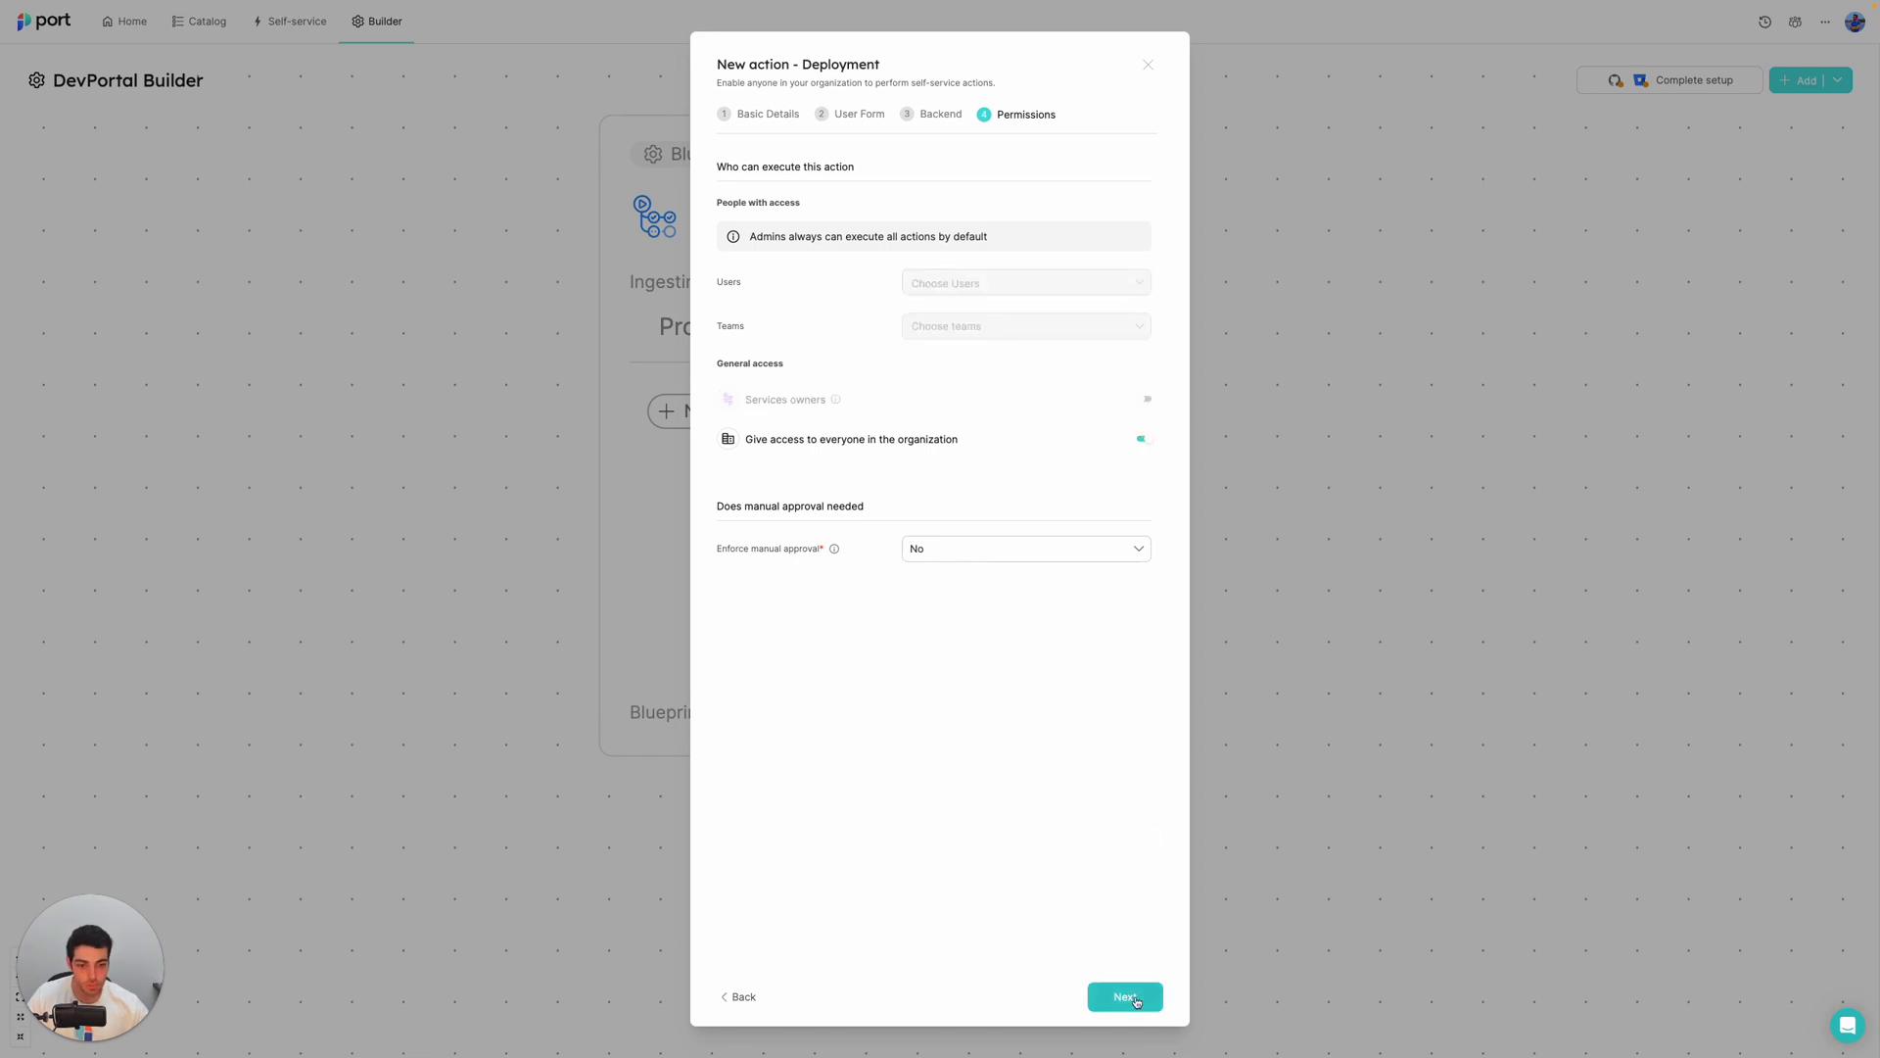
# Finish creating the action and run Deploy Service from the self-service hub with the service name docs-demo
pyautogui.click(1127, 997)
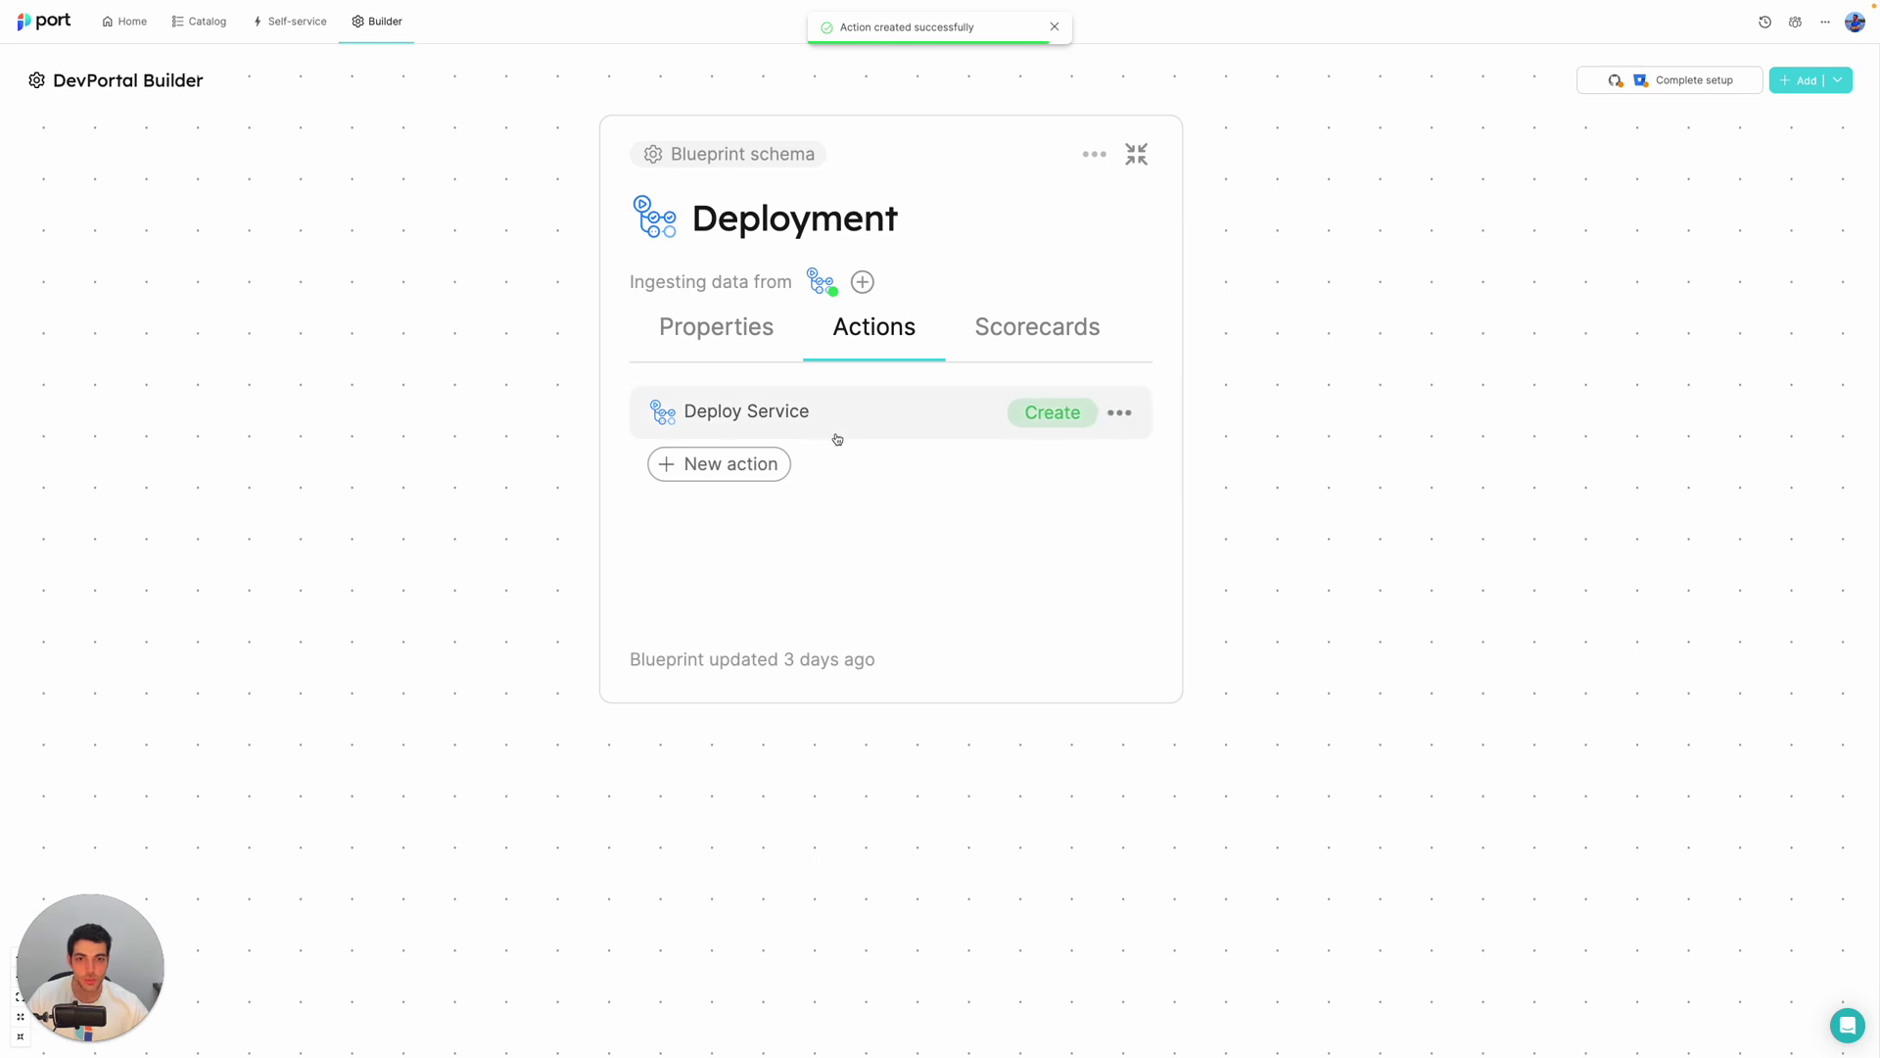
pyautogui.click(304, 32)
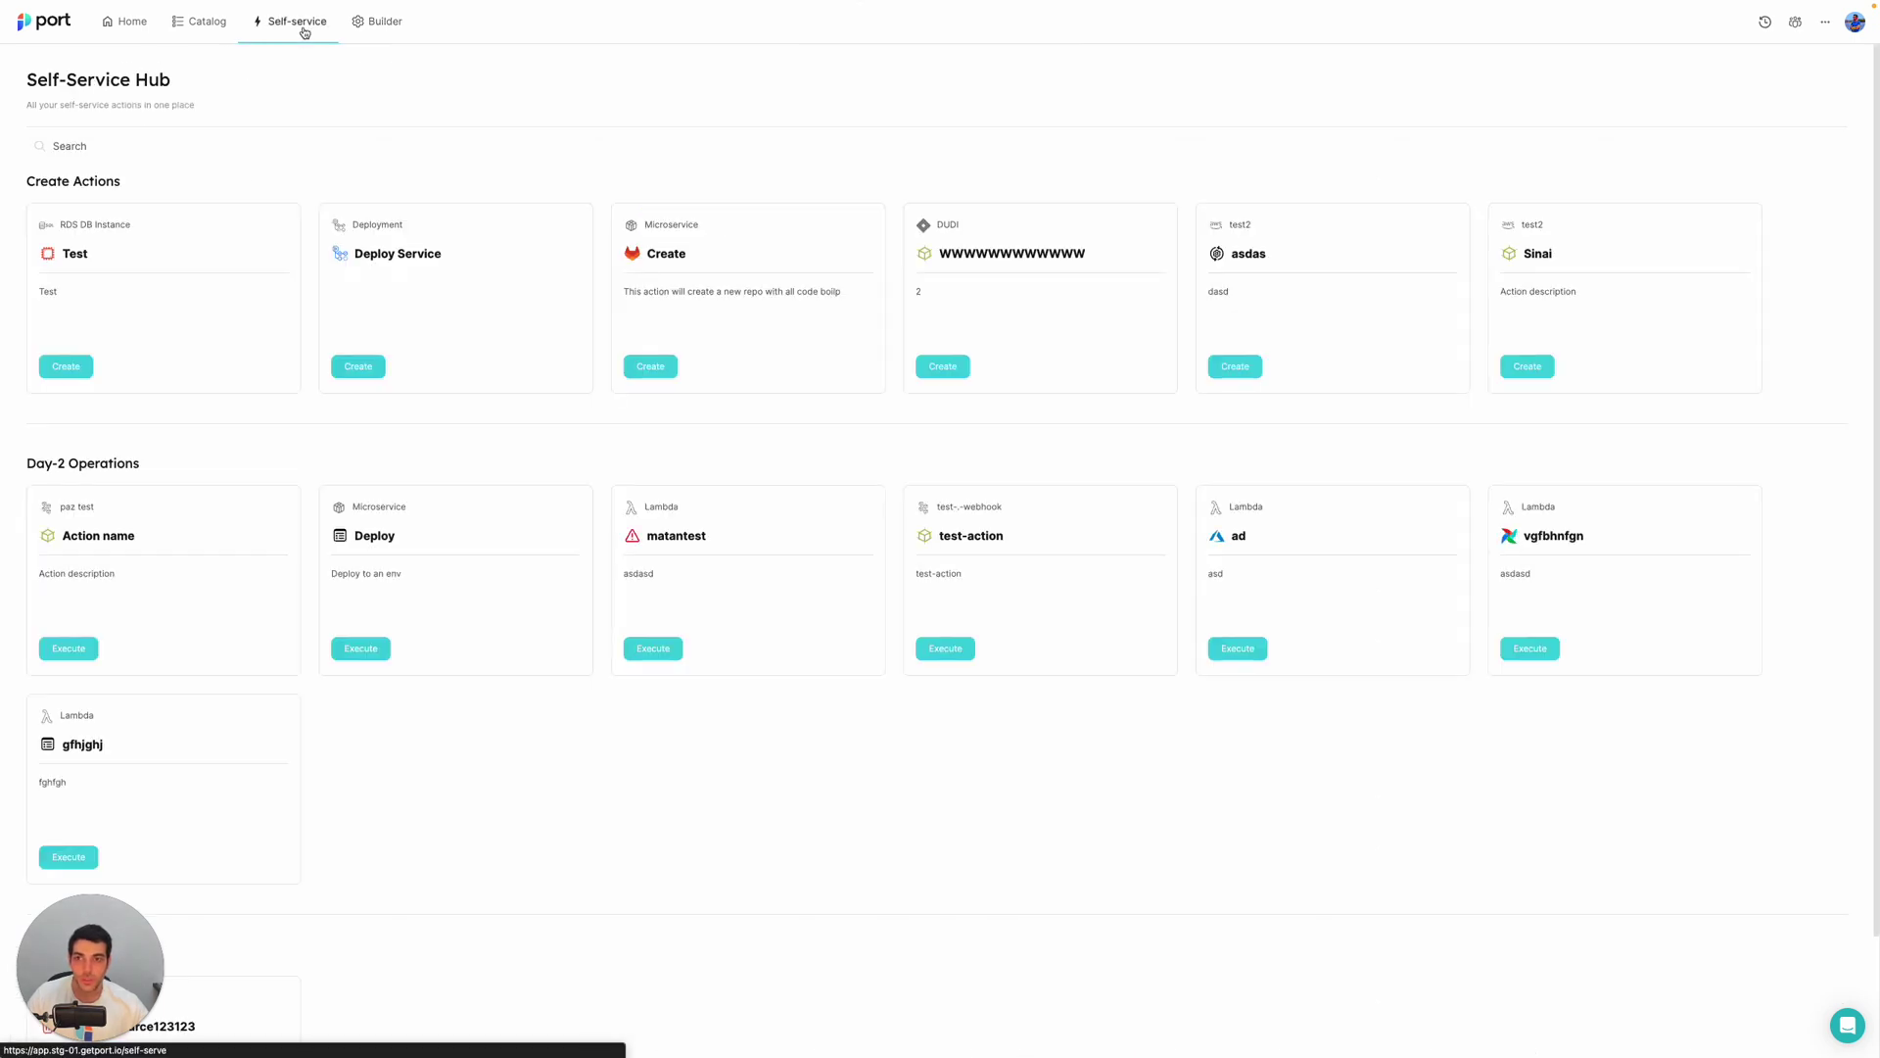
pyautogui.click(359, 368)
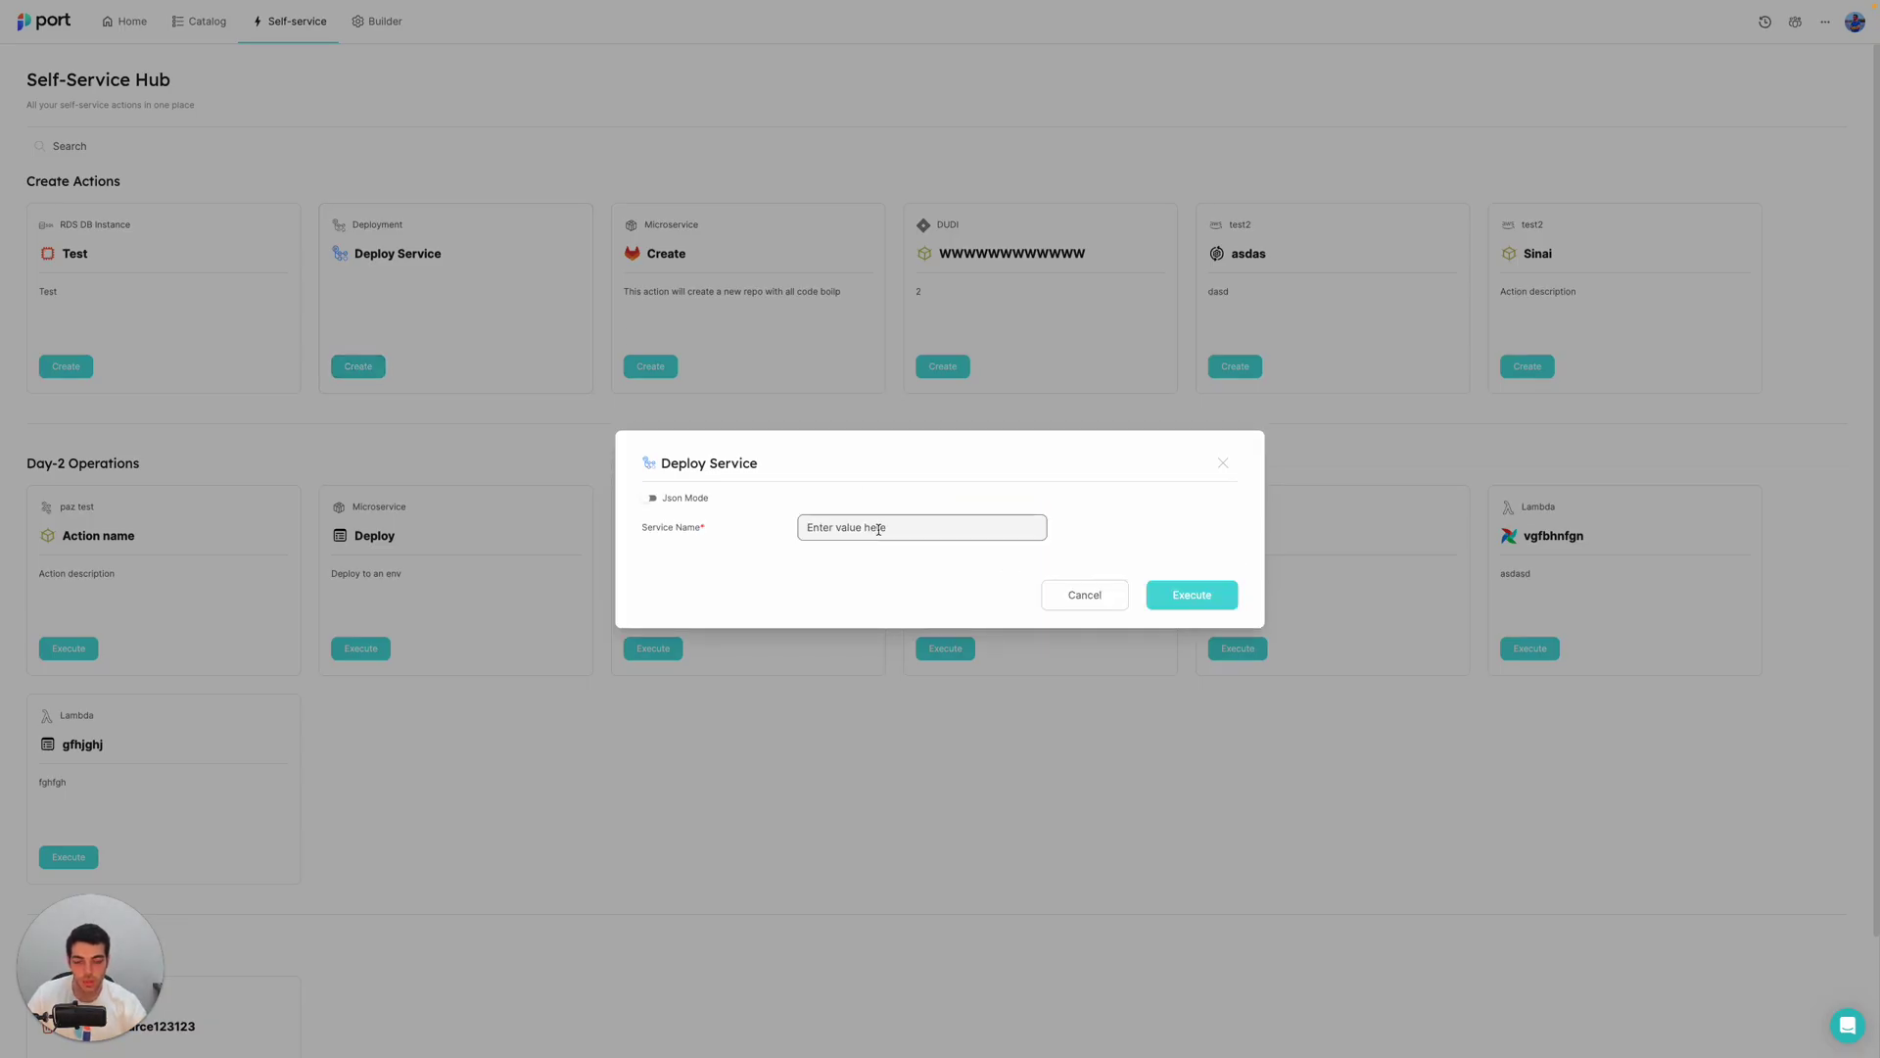
pyautogui.write('docs-demo')
pyautogui.click(1197, 596)
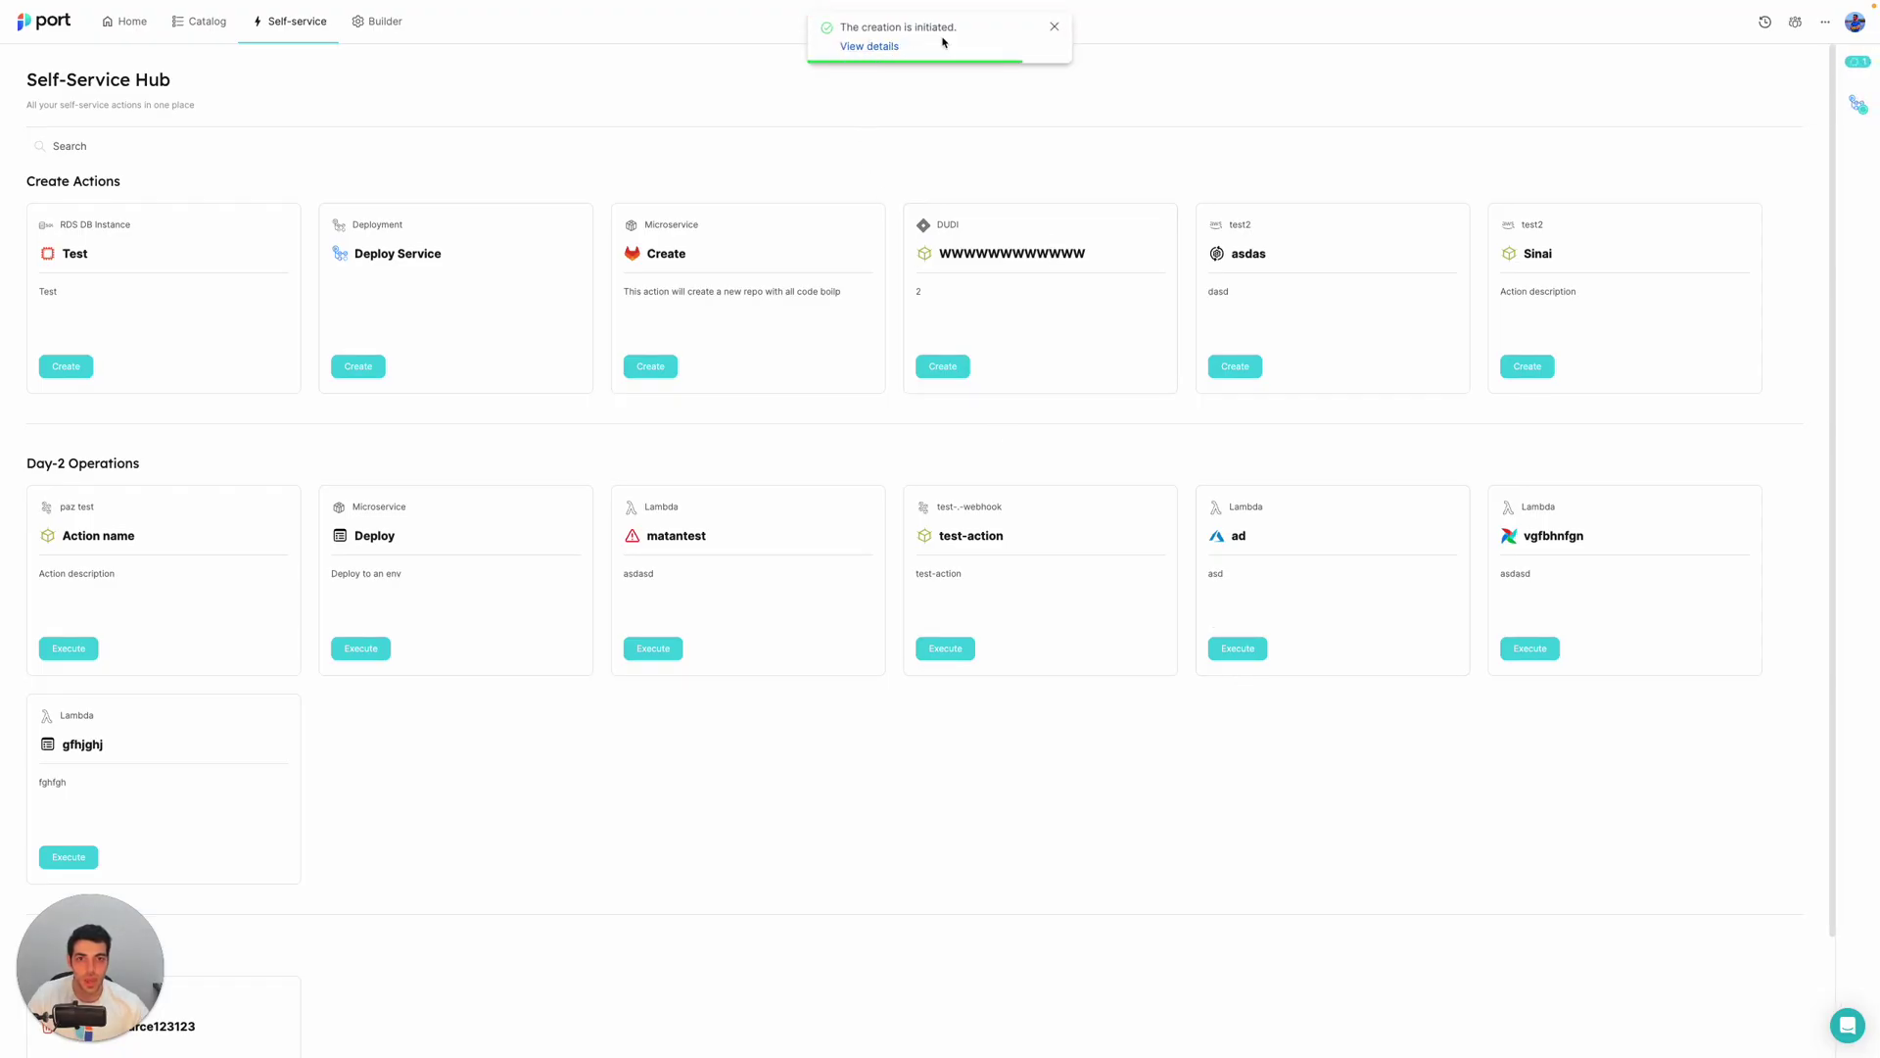
# Open the in-progress Deploy Service run and examine its payload and user inputs
pyautogui.click(1858, 103)
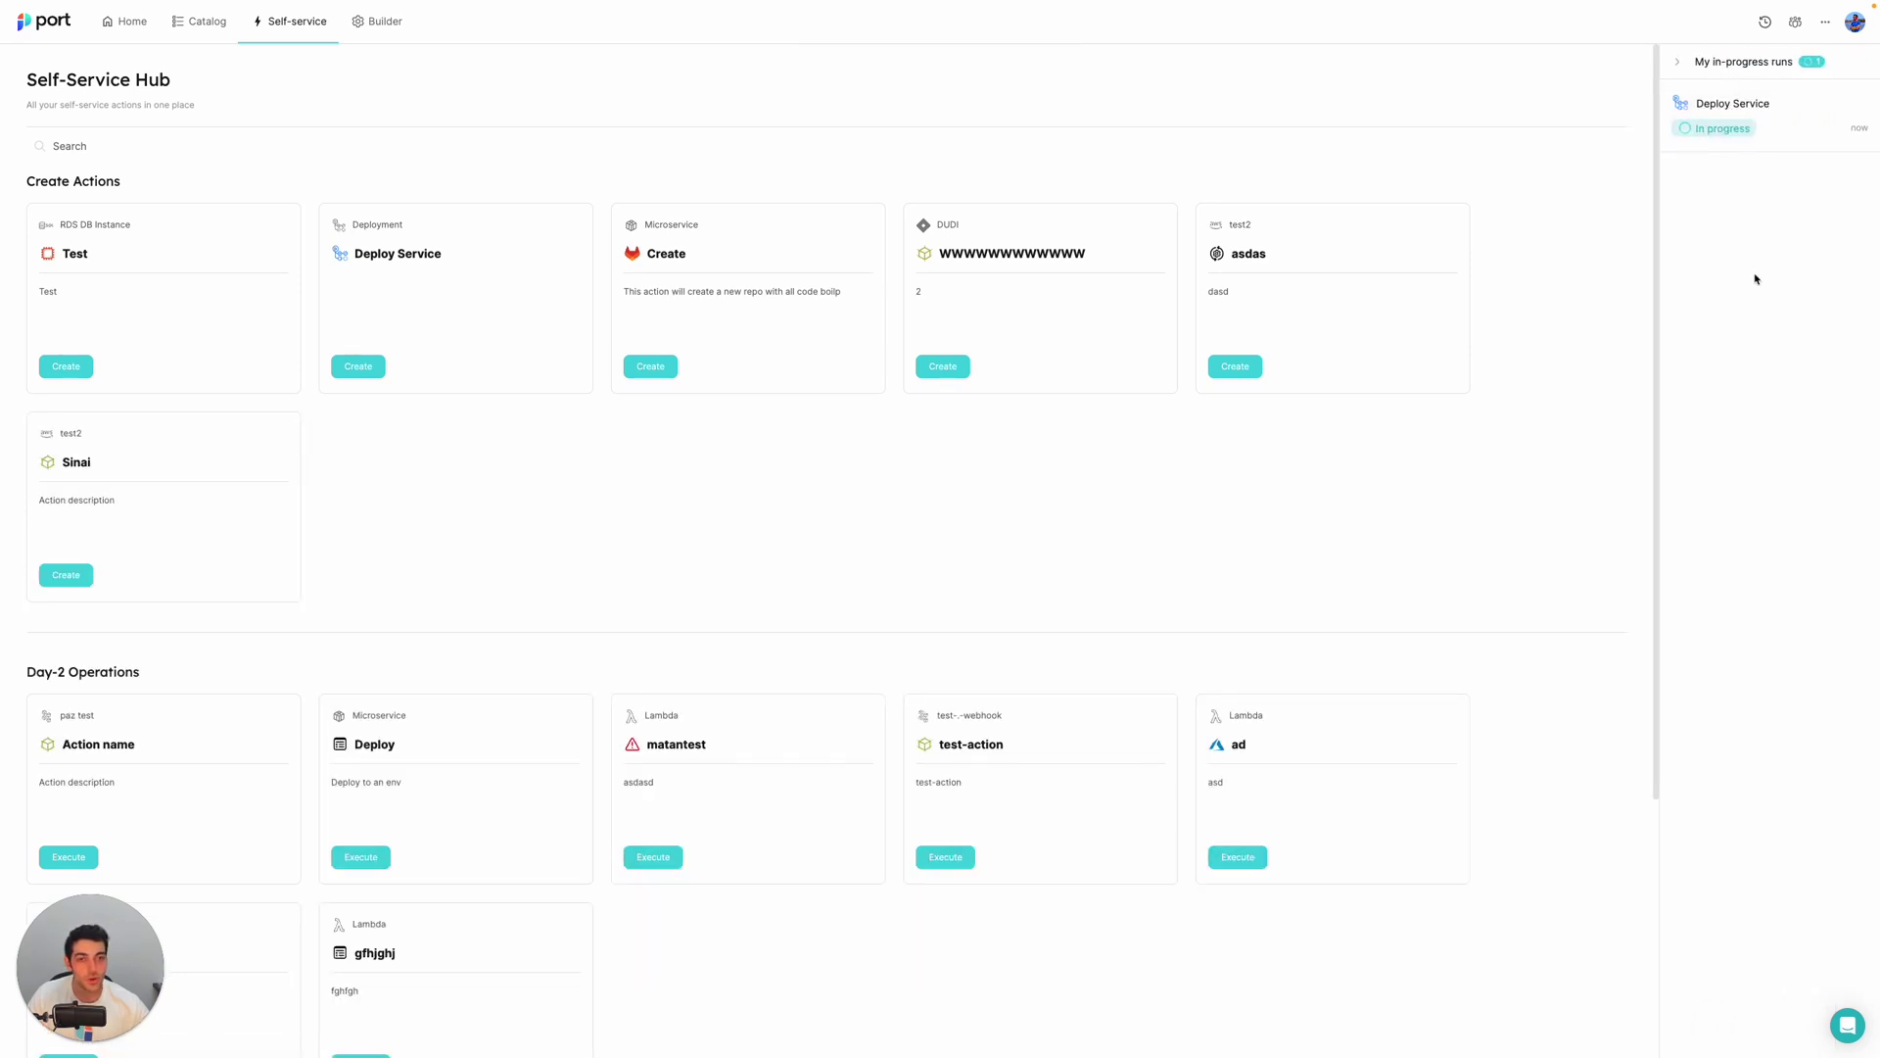
pyautogui.click(1732, 104)
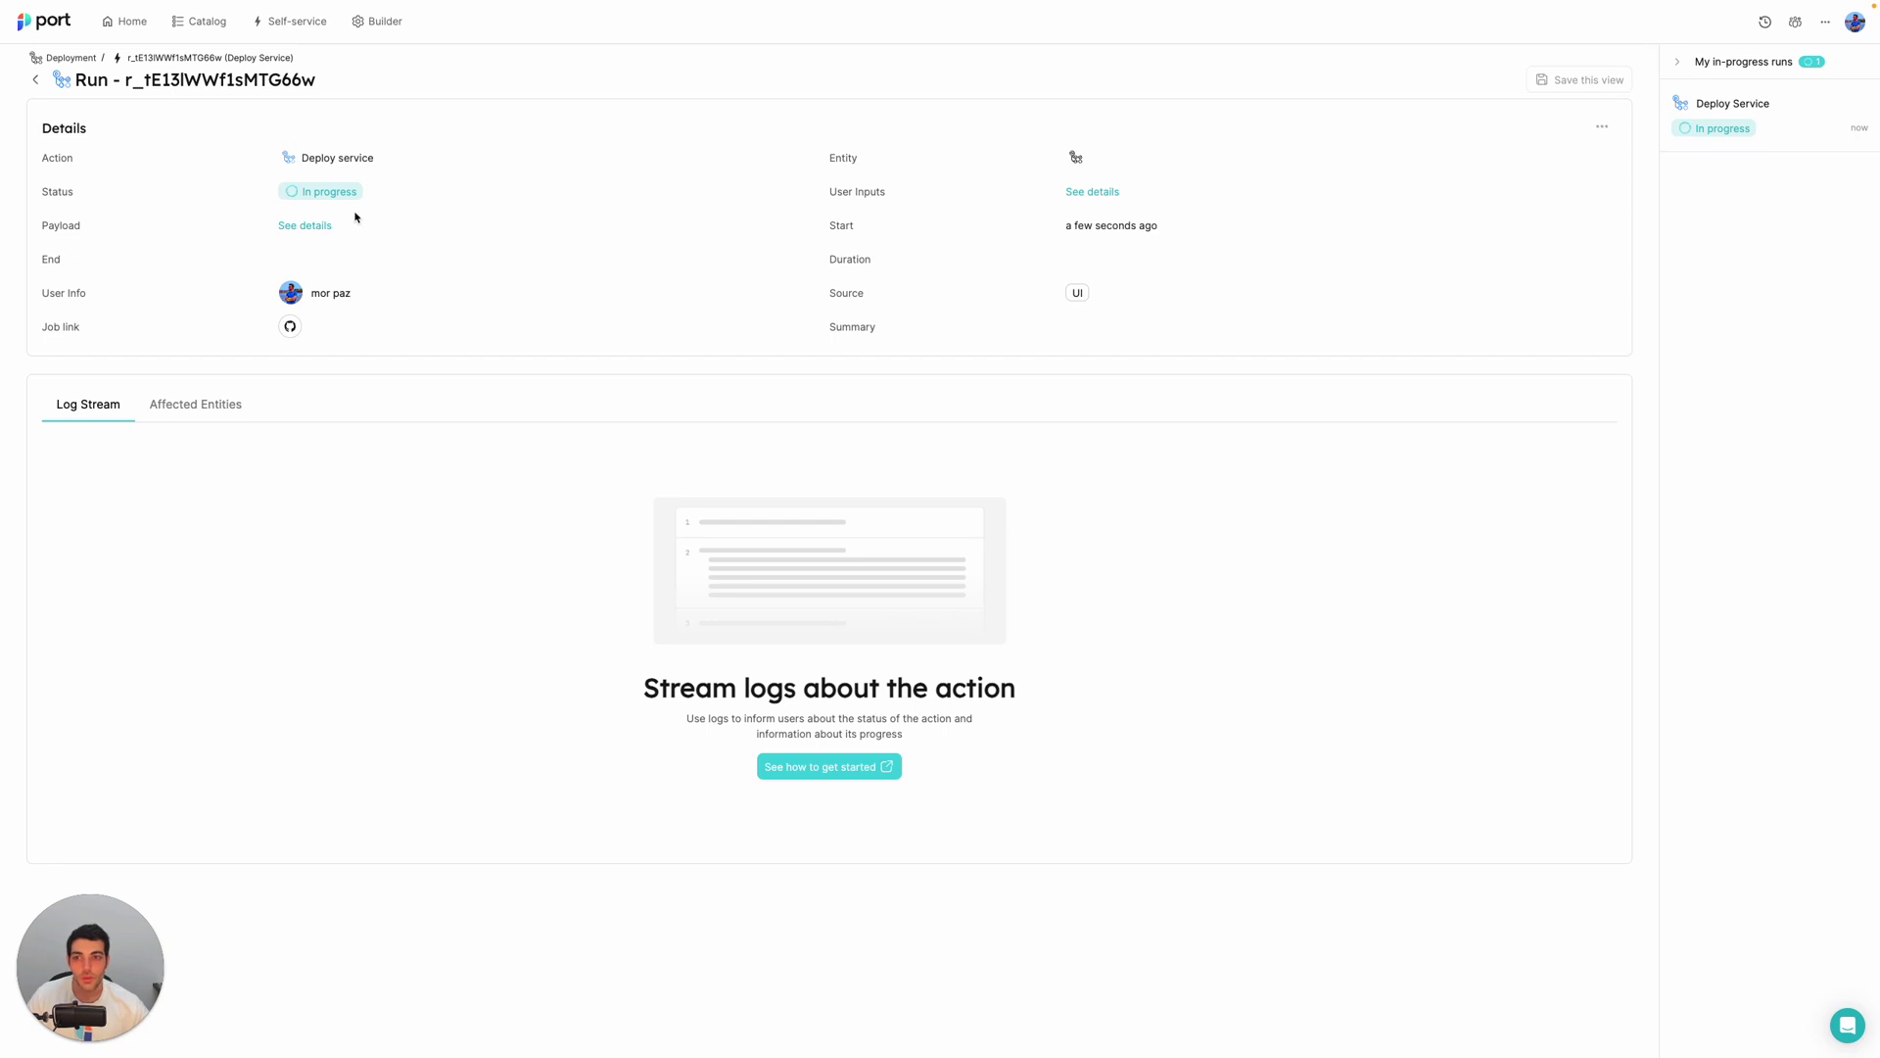
pyautogui.click(305, 225)
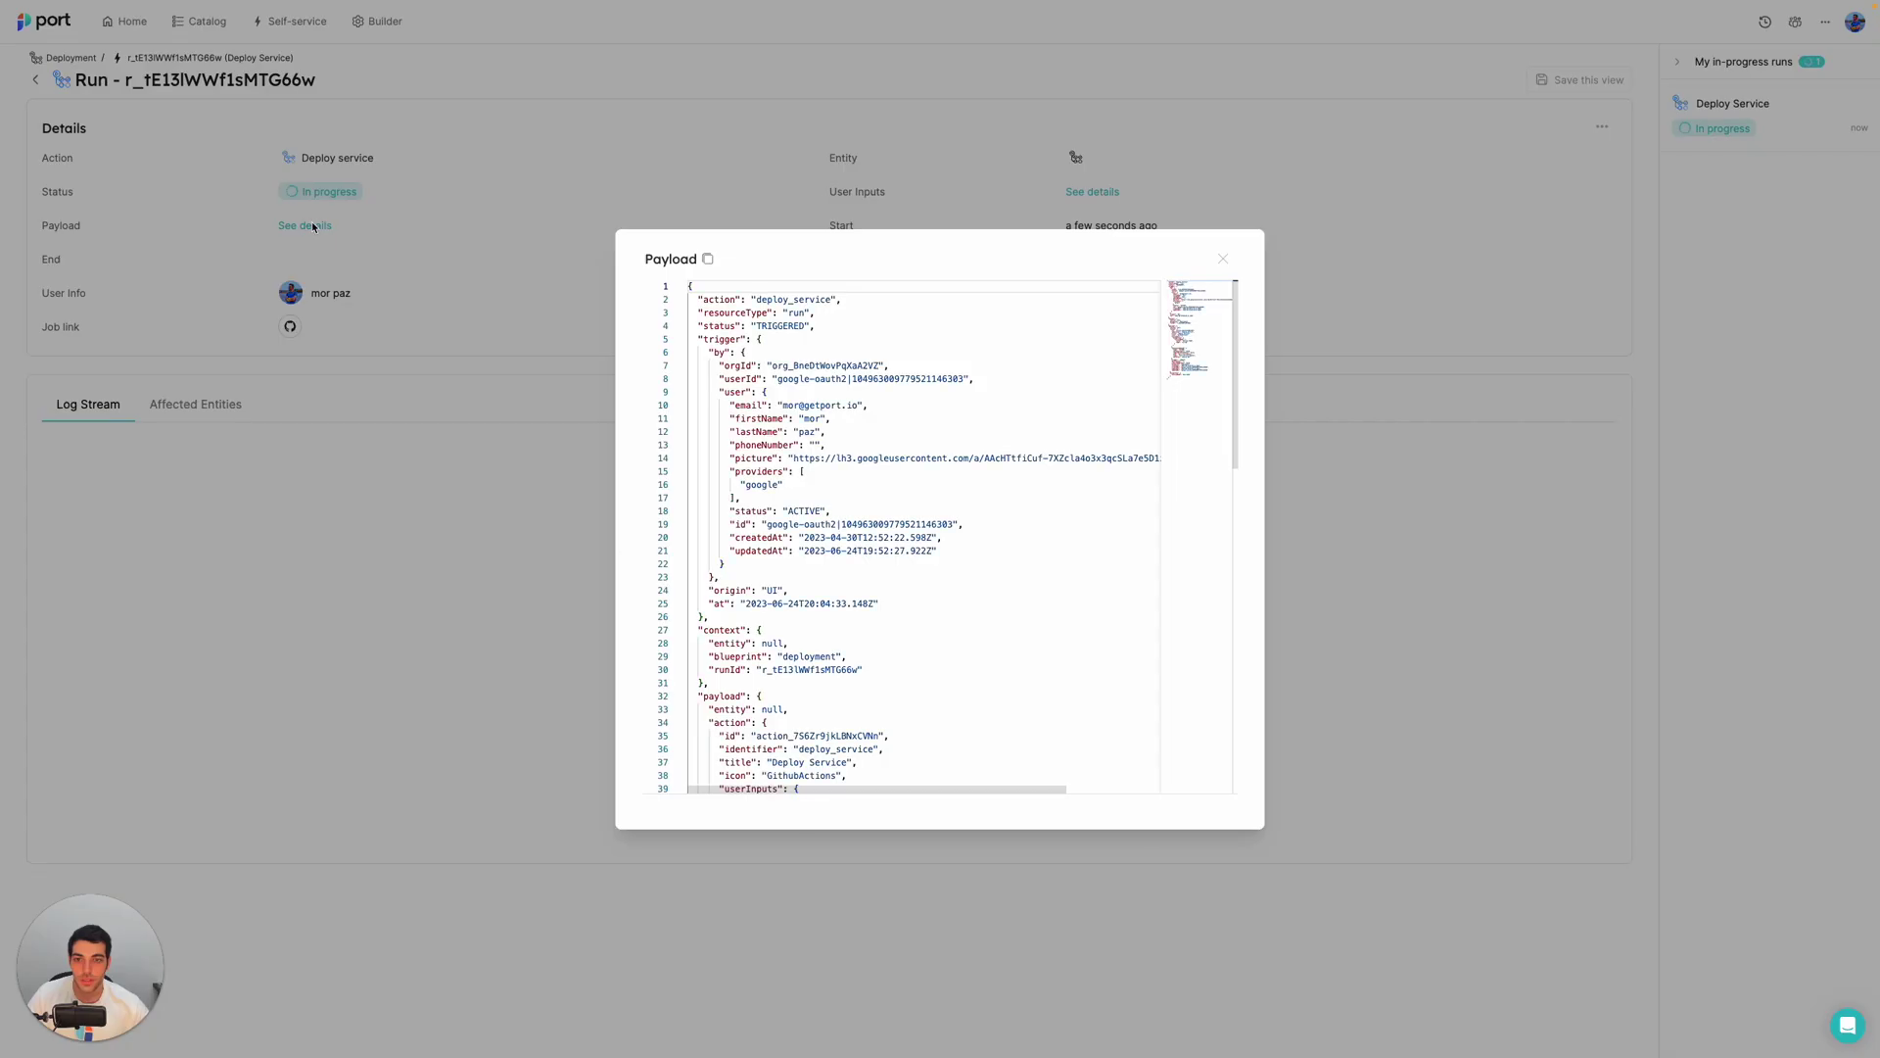
pyautogui.scroll(-5, 833, 478)
pyautogui.scroll(-3, 833, 476)
pyautogui.scroll(8, 831, 474)
pyautogui.click(1224, 260)
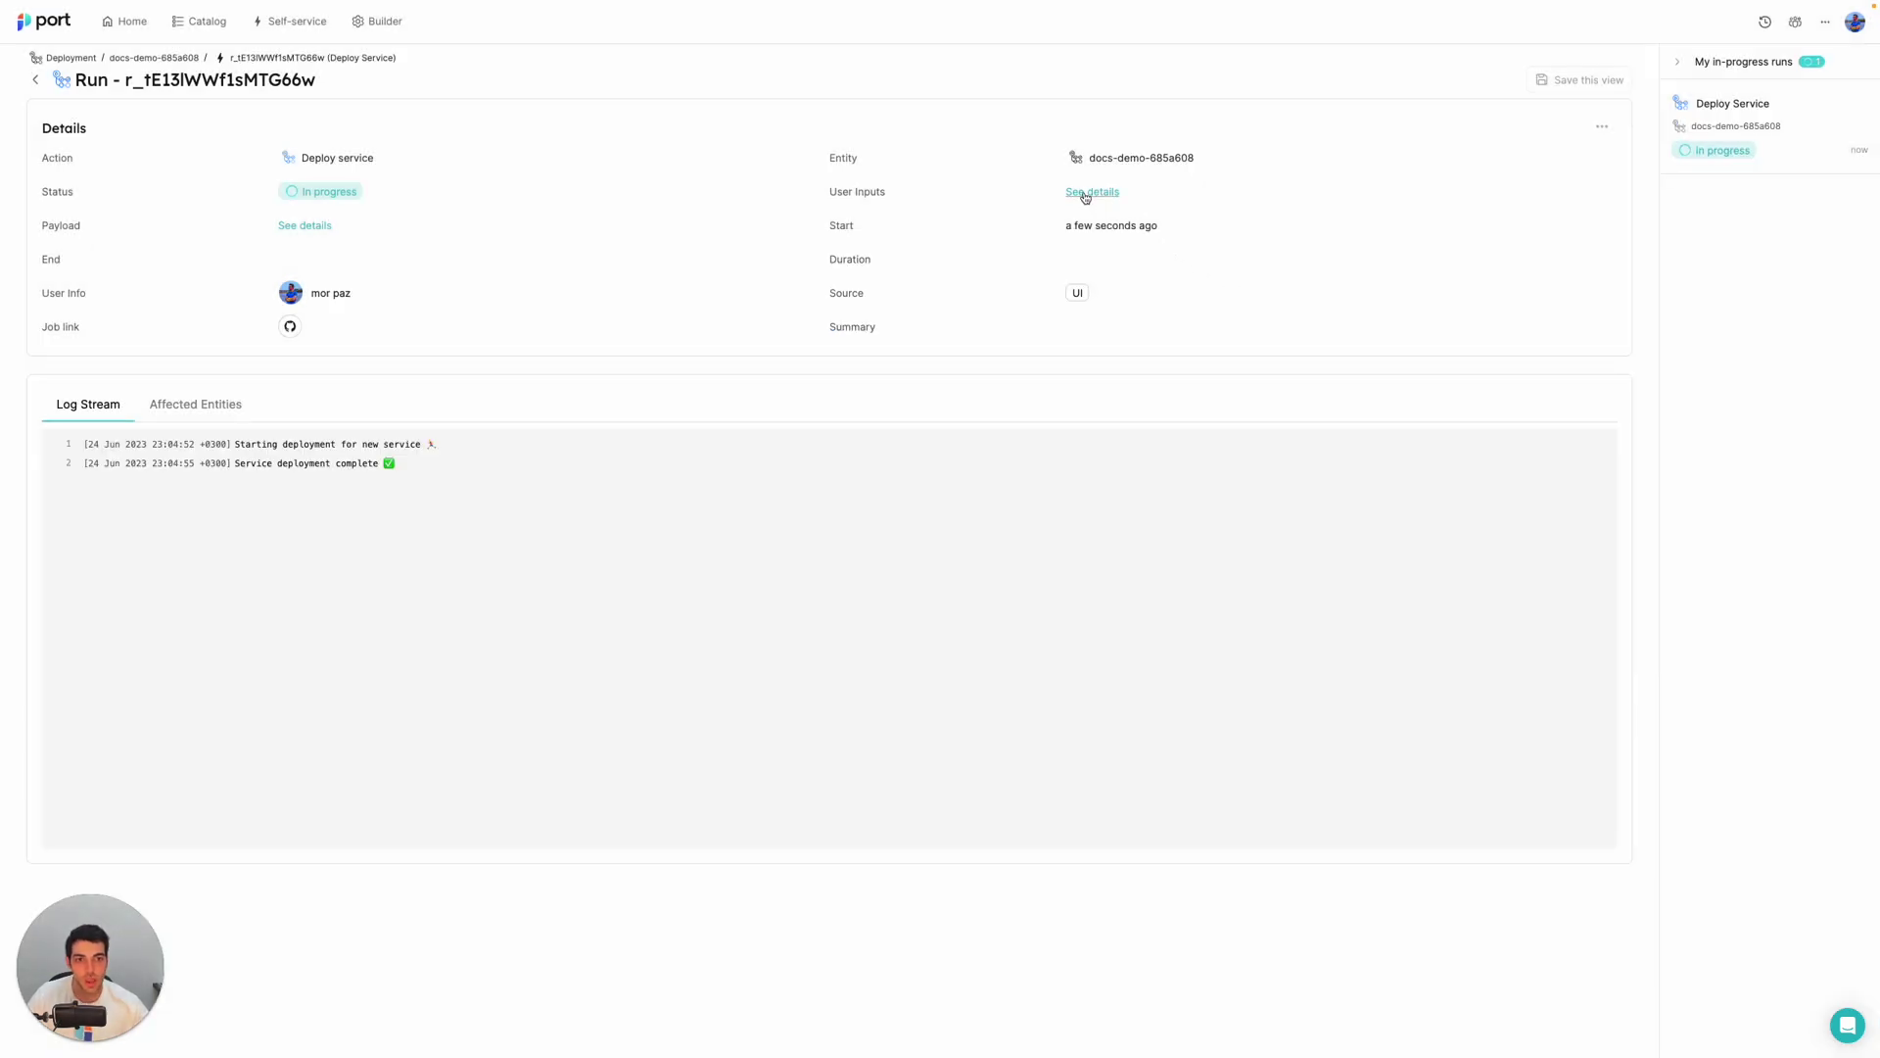
pyautogui.click(1085, 194)
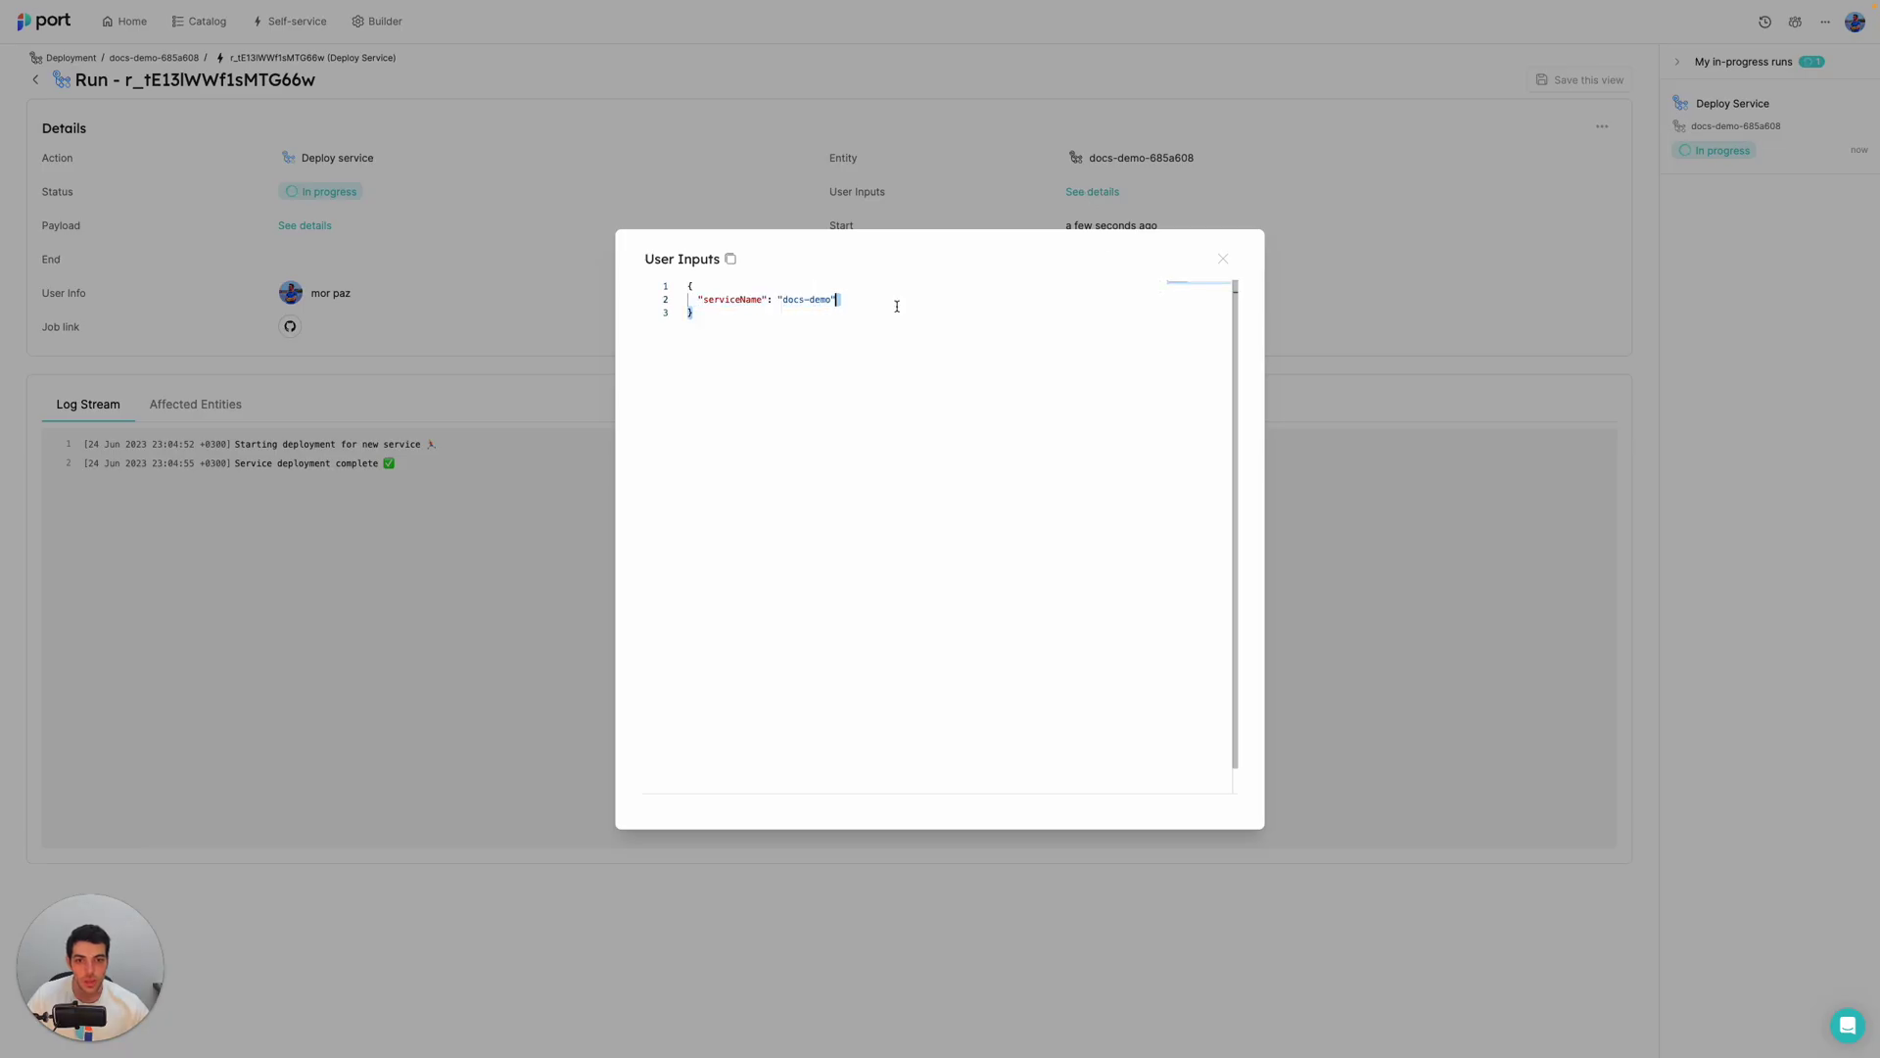
pyautogui.click(1225, 261)
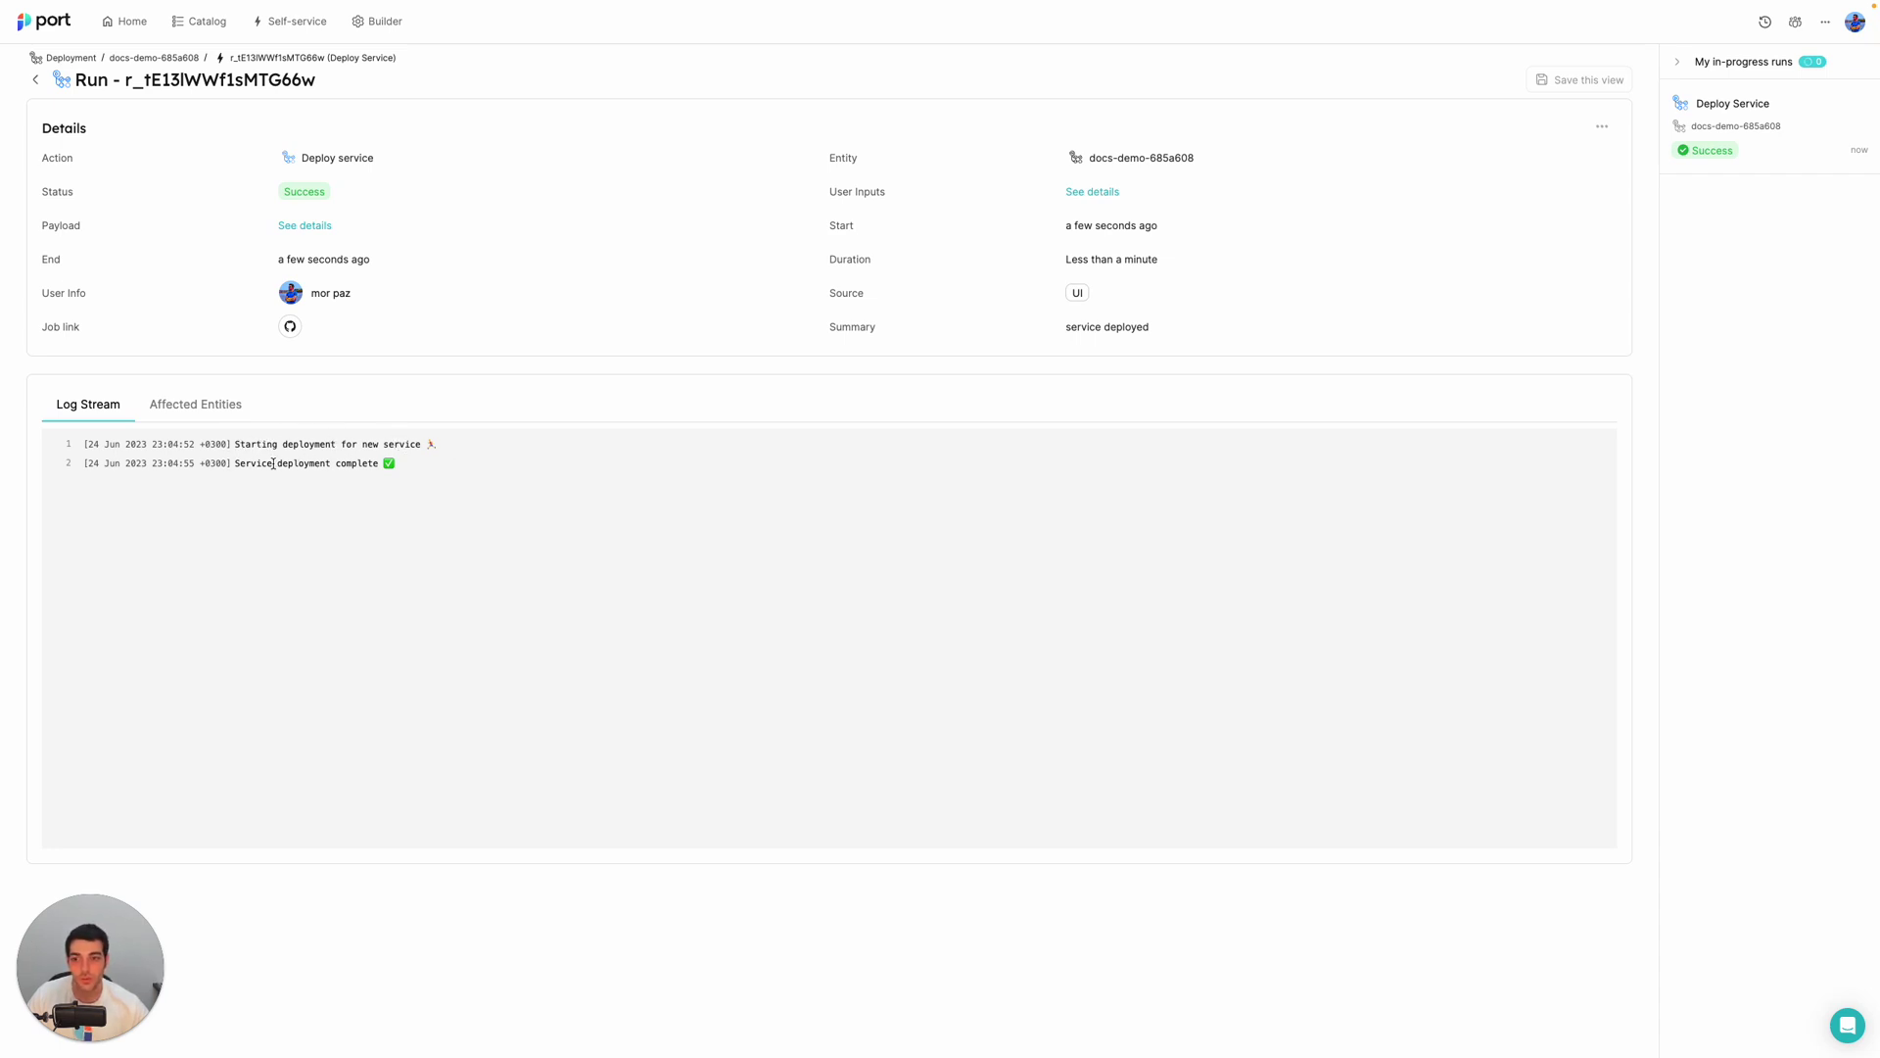
# Review the run's log stream and the details of the deployment entity listed among its affected entities
pyautogui.moveTo(244, 466); pyautogui.dragTo(364, 466)
pyautogui.click(365, 466)
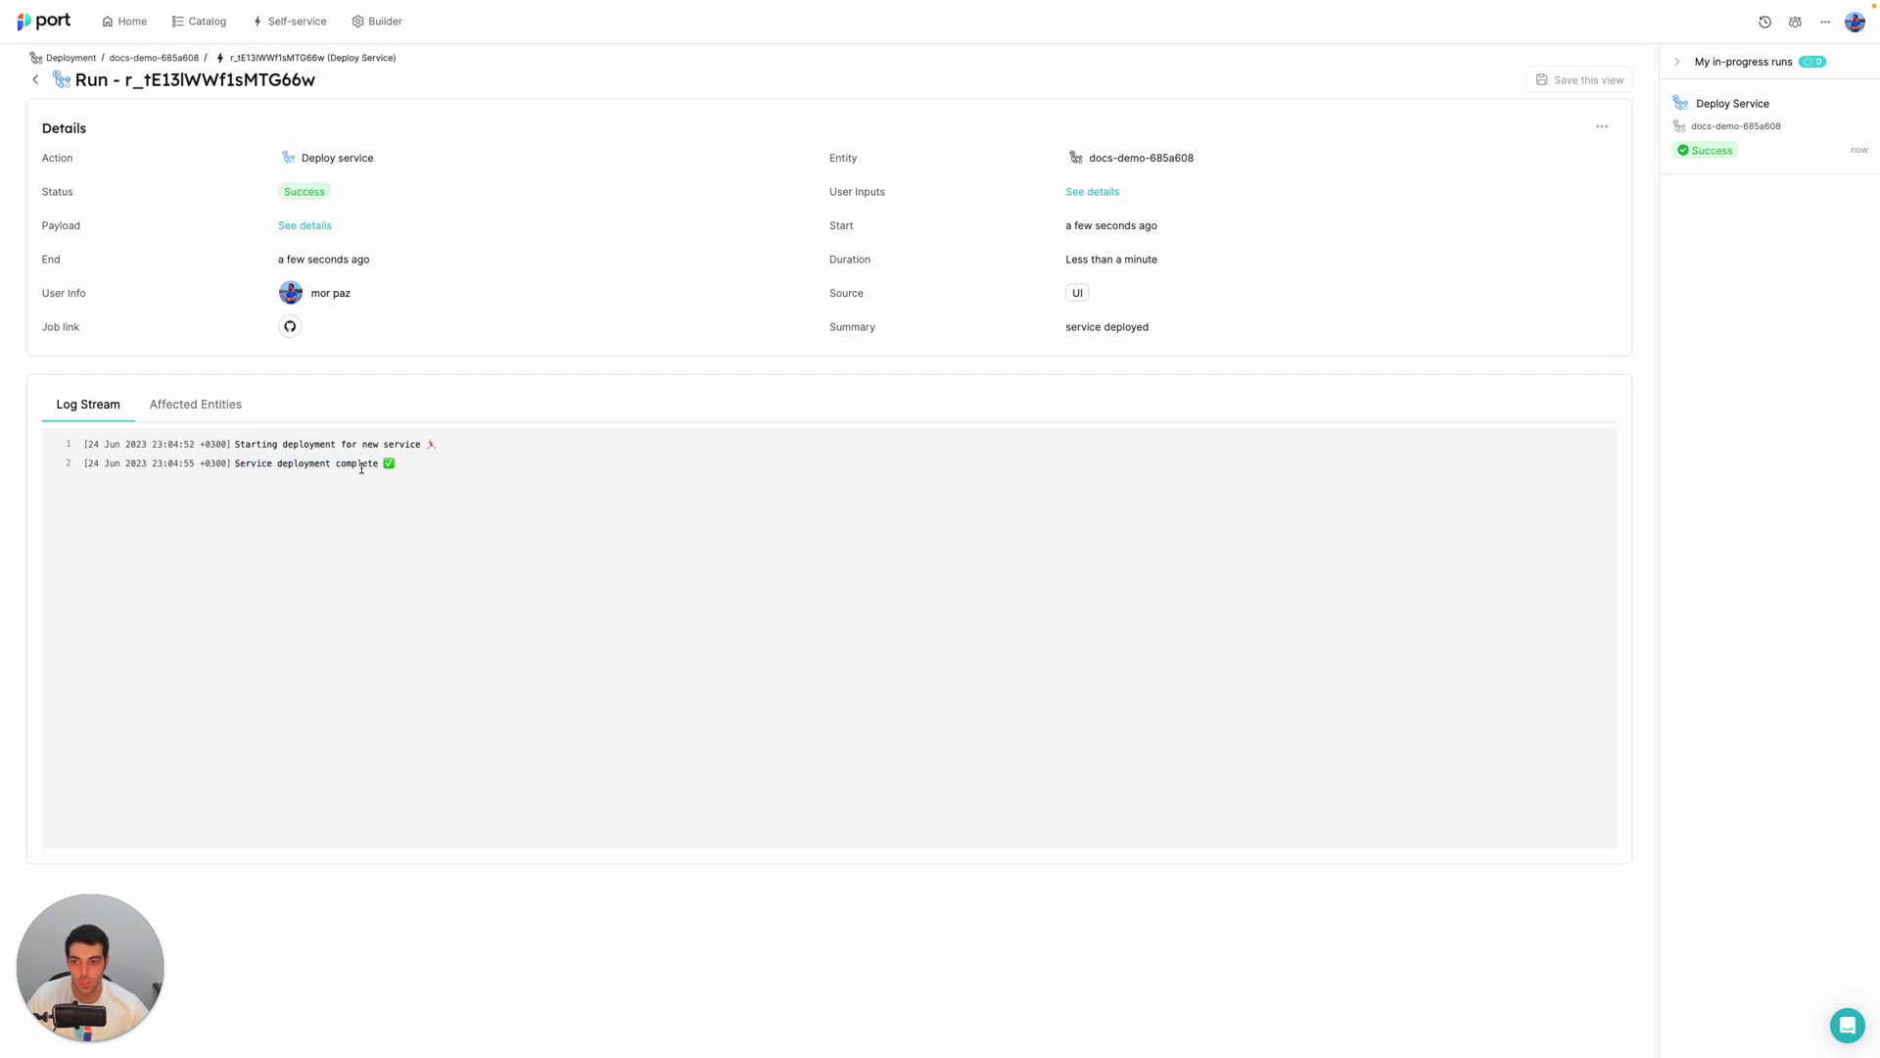
pyautogui.click(209, 415)
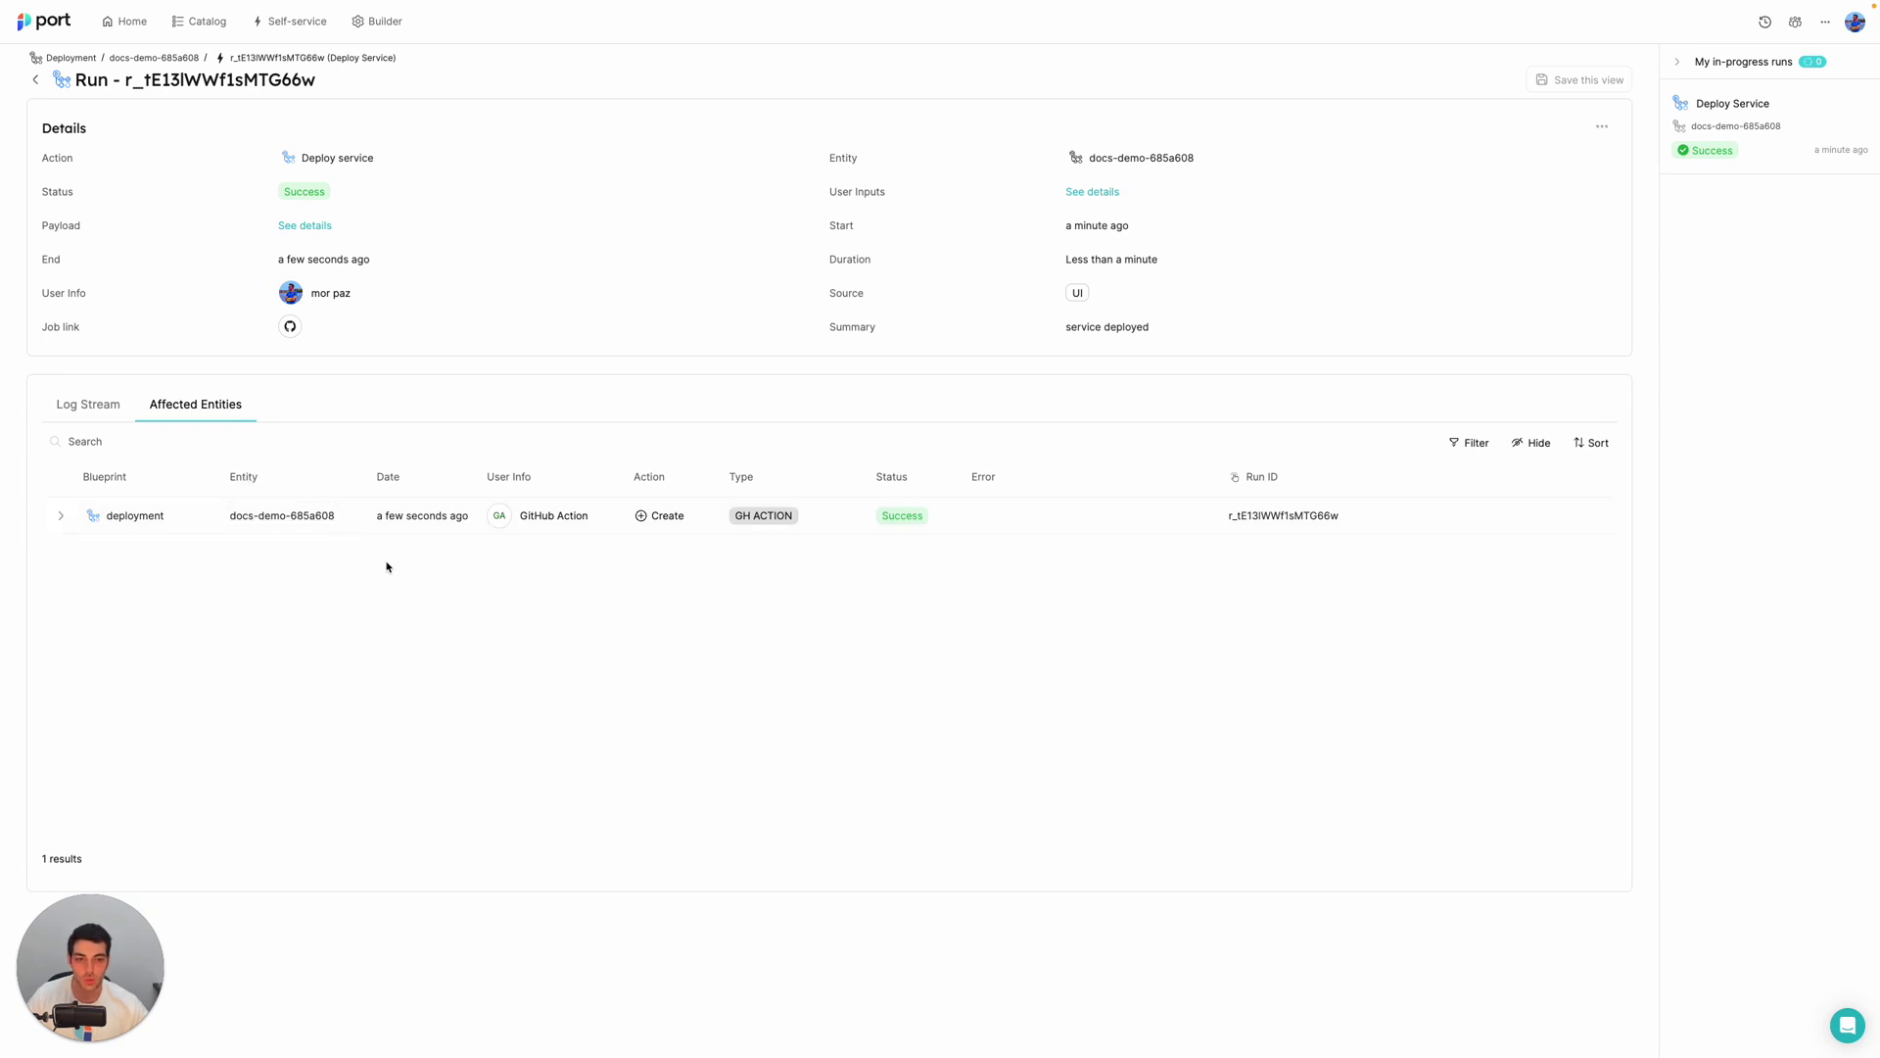
pyautogui.click(60, 517)
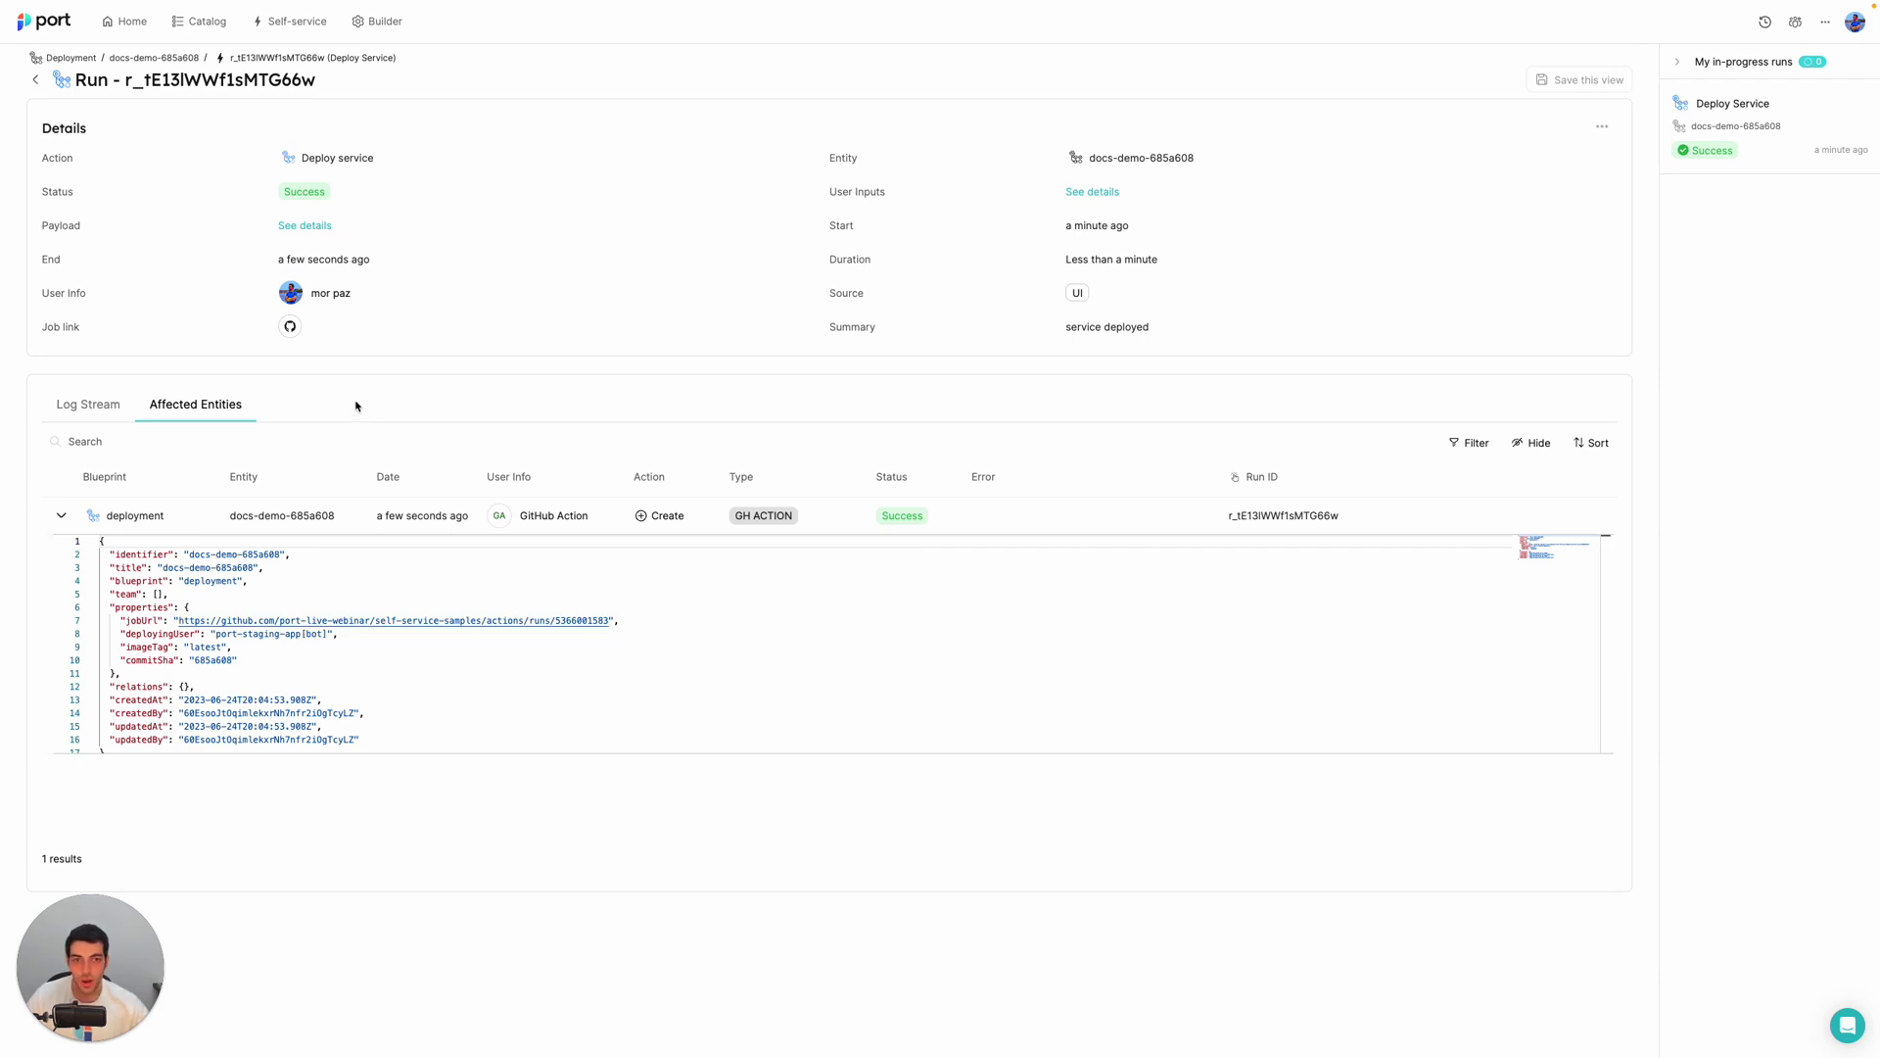
# Switch to the Deploy service to environment #6 run in GitHub and examine the first Add log to Port action step of its deploy job
pyautogui.hotkey('ctrl', 'Tab')
pyautogui.click(546, 252)
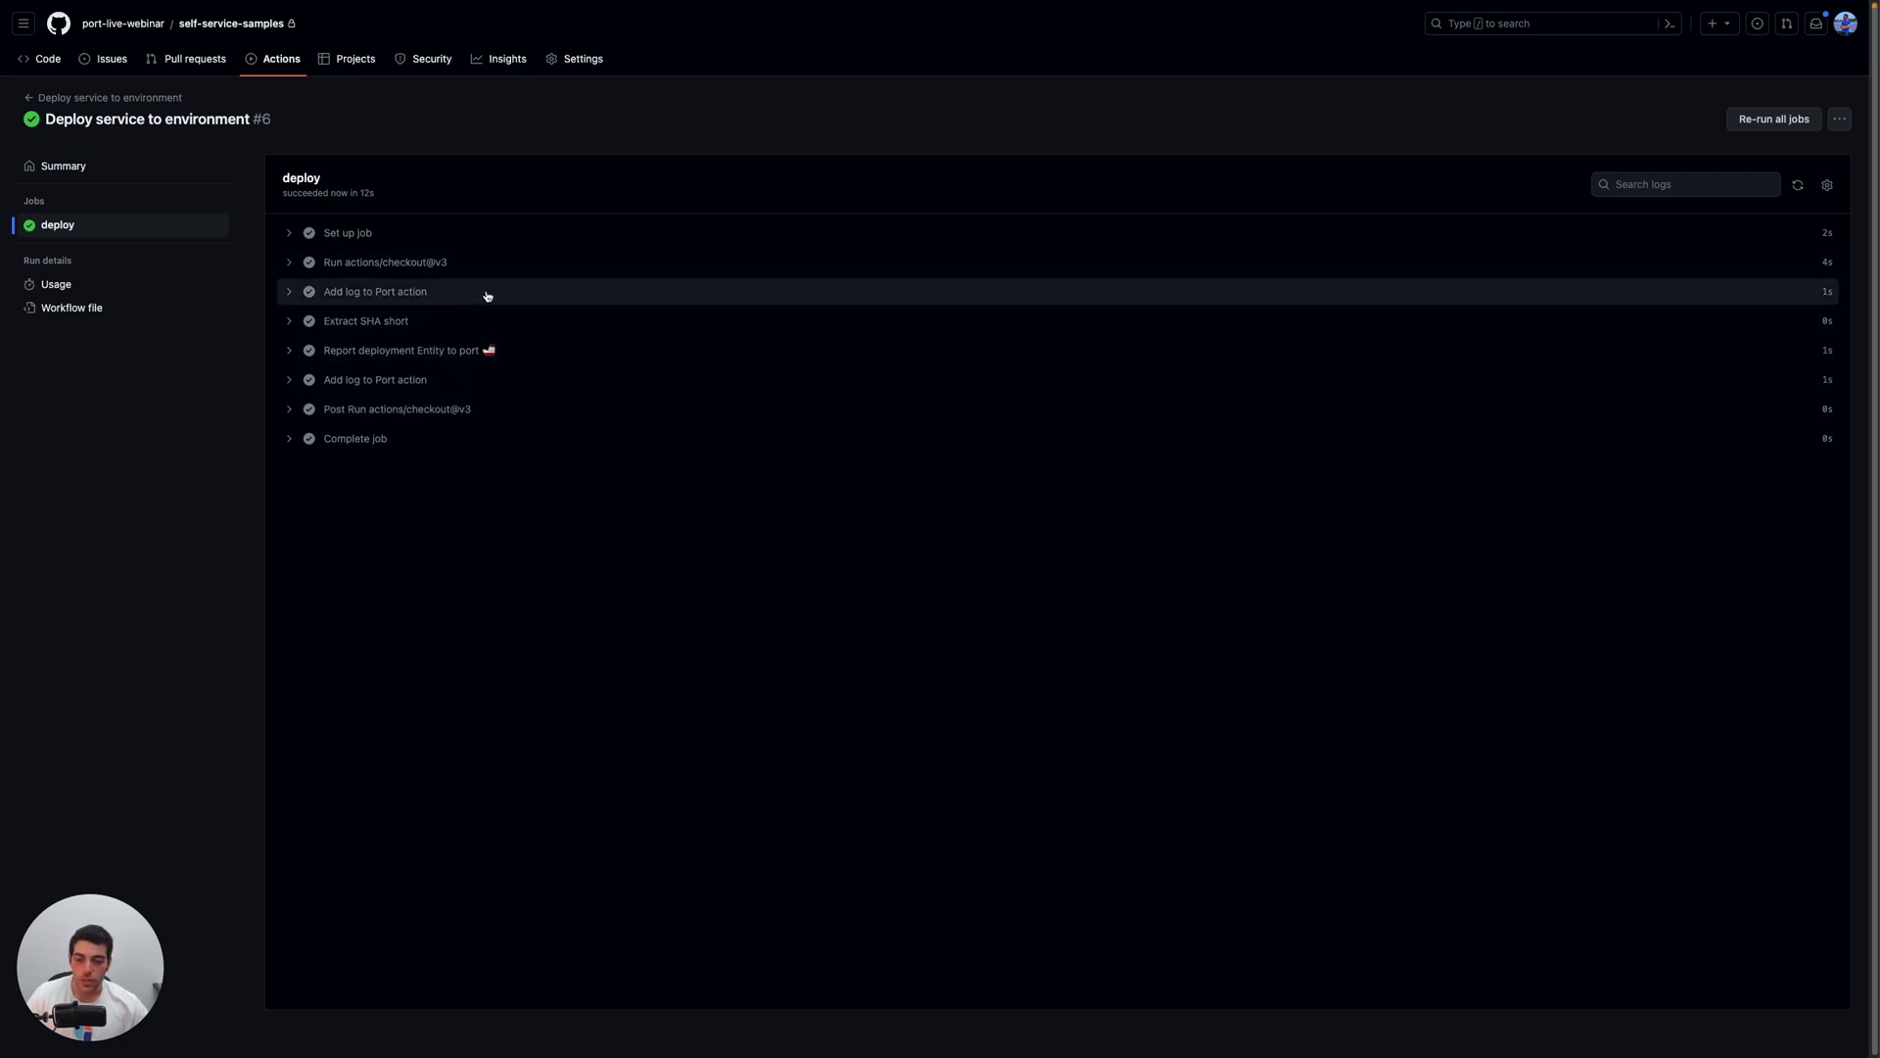
pyautogui.click(484, 295)
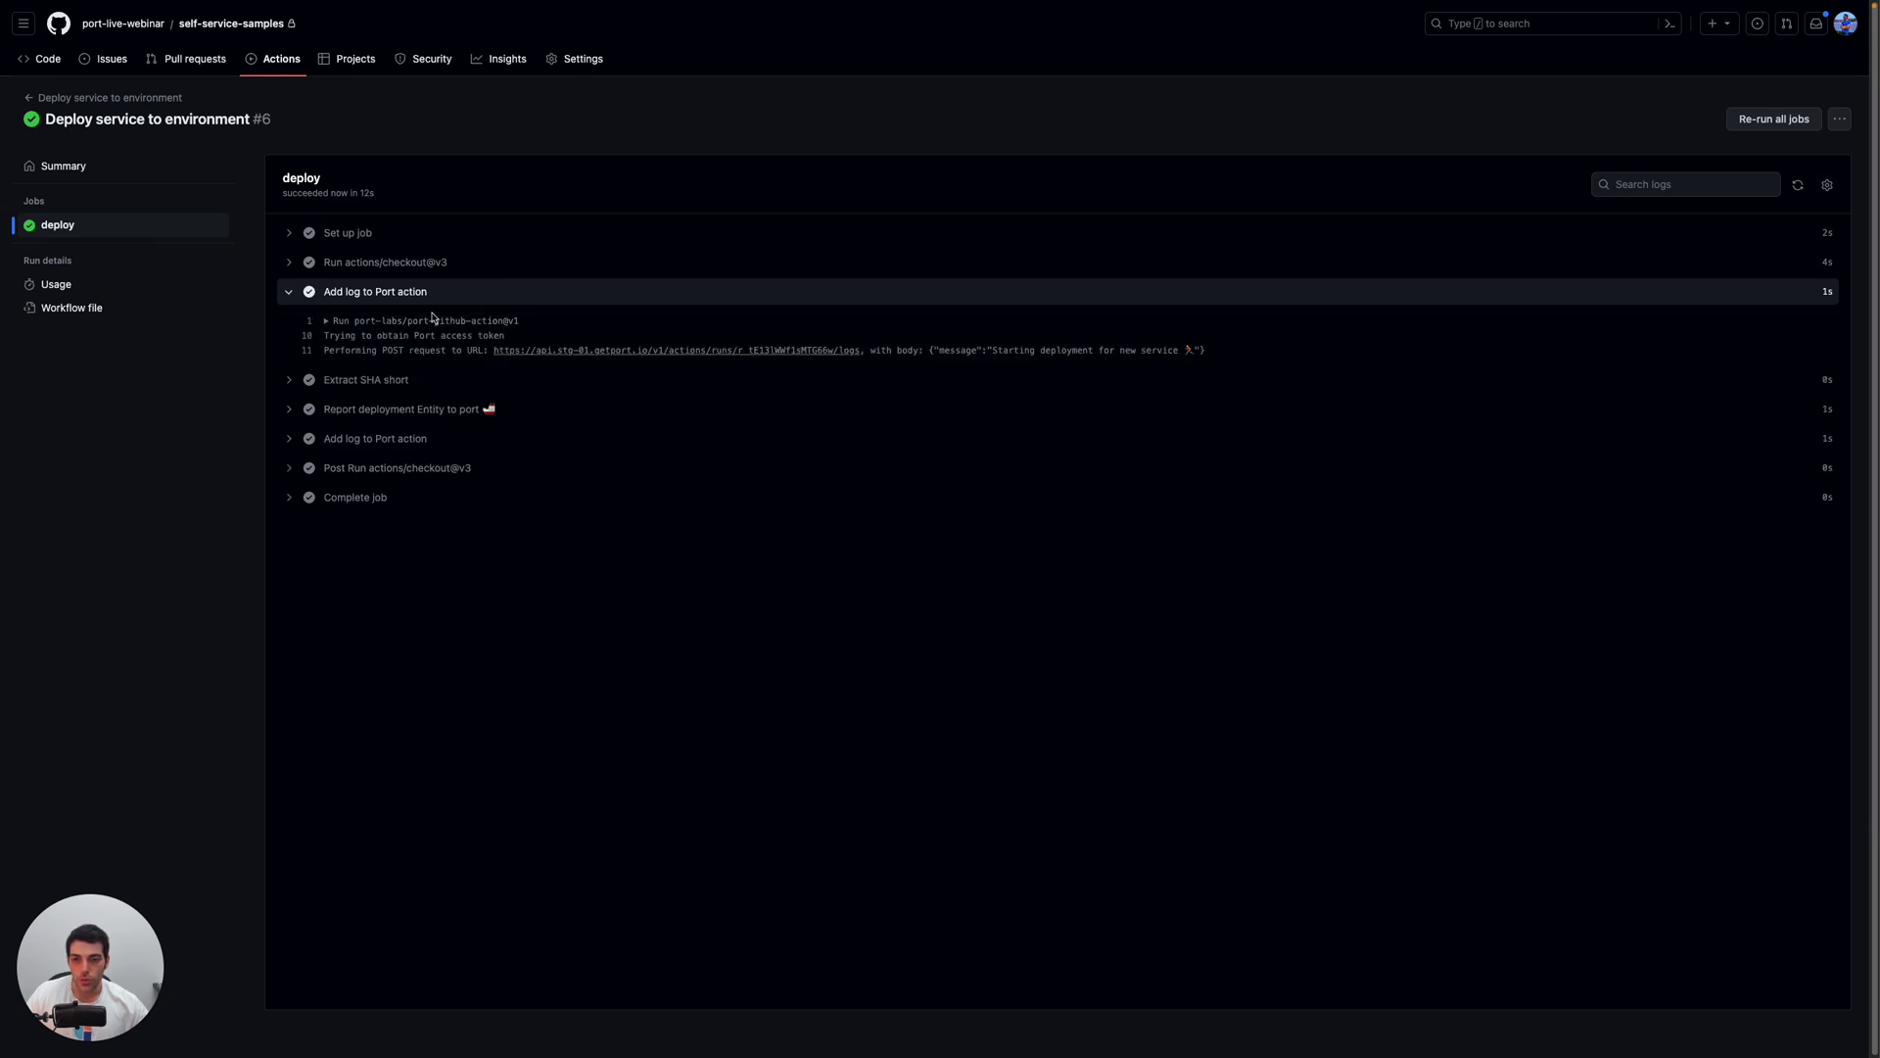
pyautogui.click(491, 323)
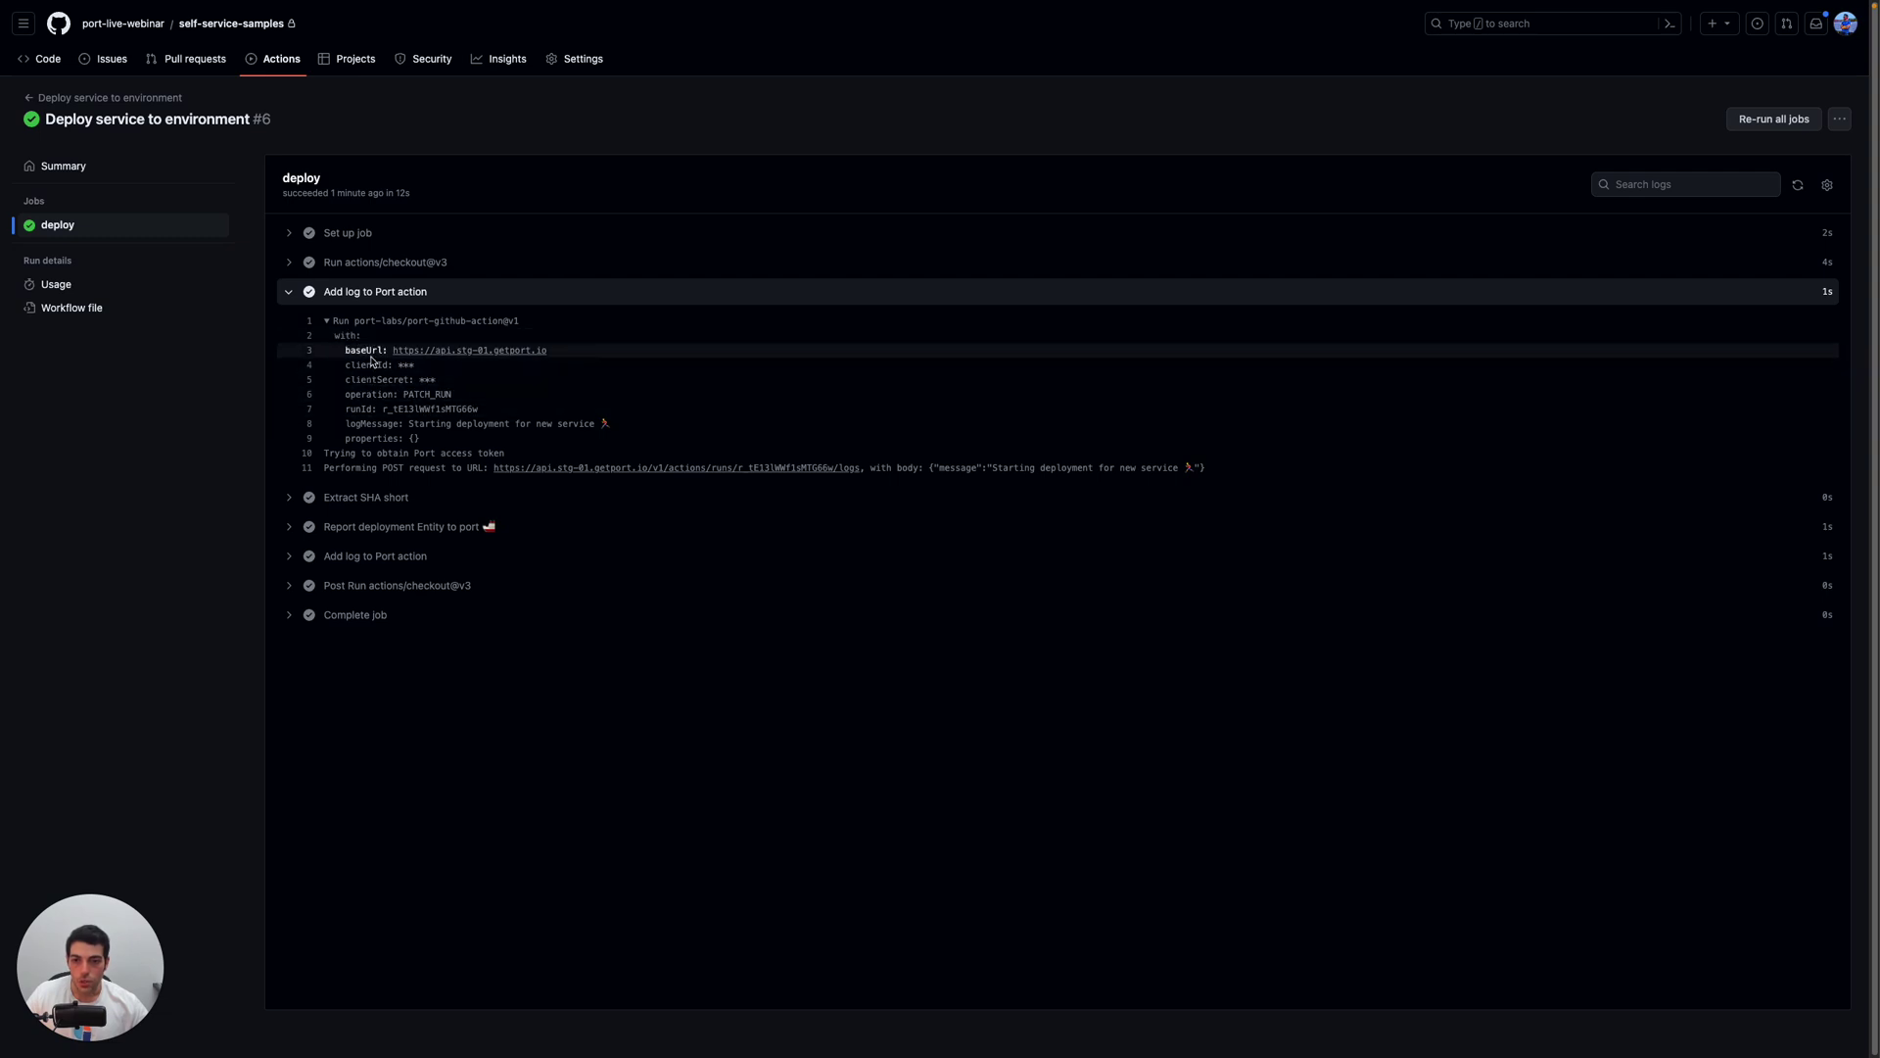
pyautogui.moveTo(607, 419); pyautogui.dragTo(350, 423)
pyautogui.click(351, 423)
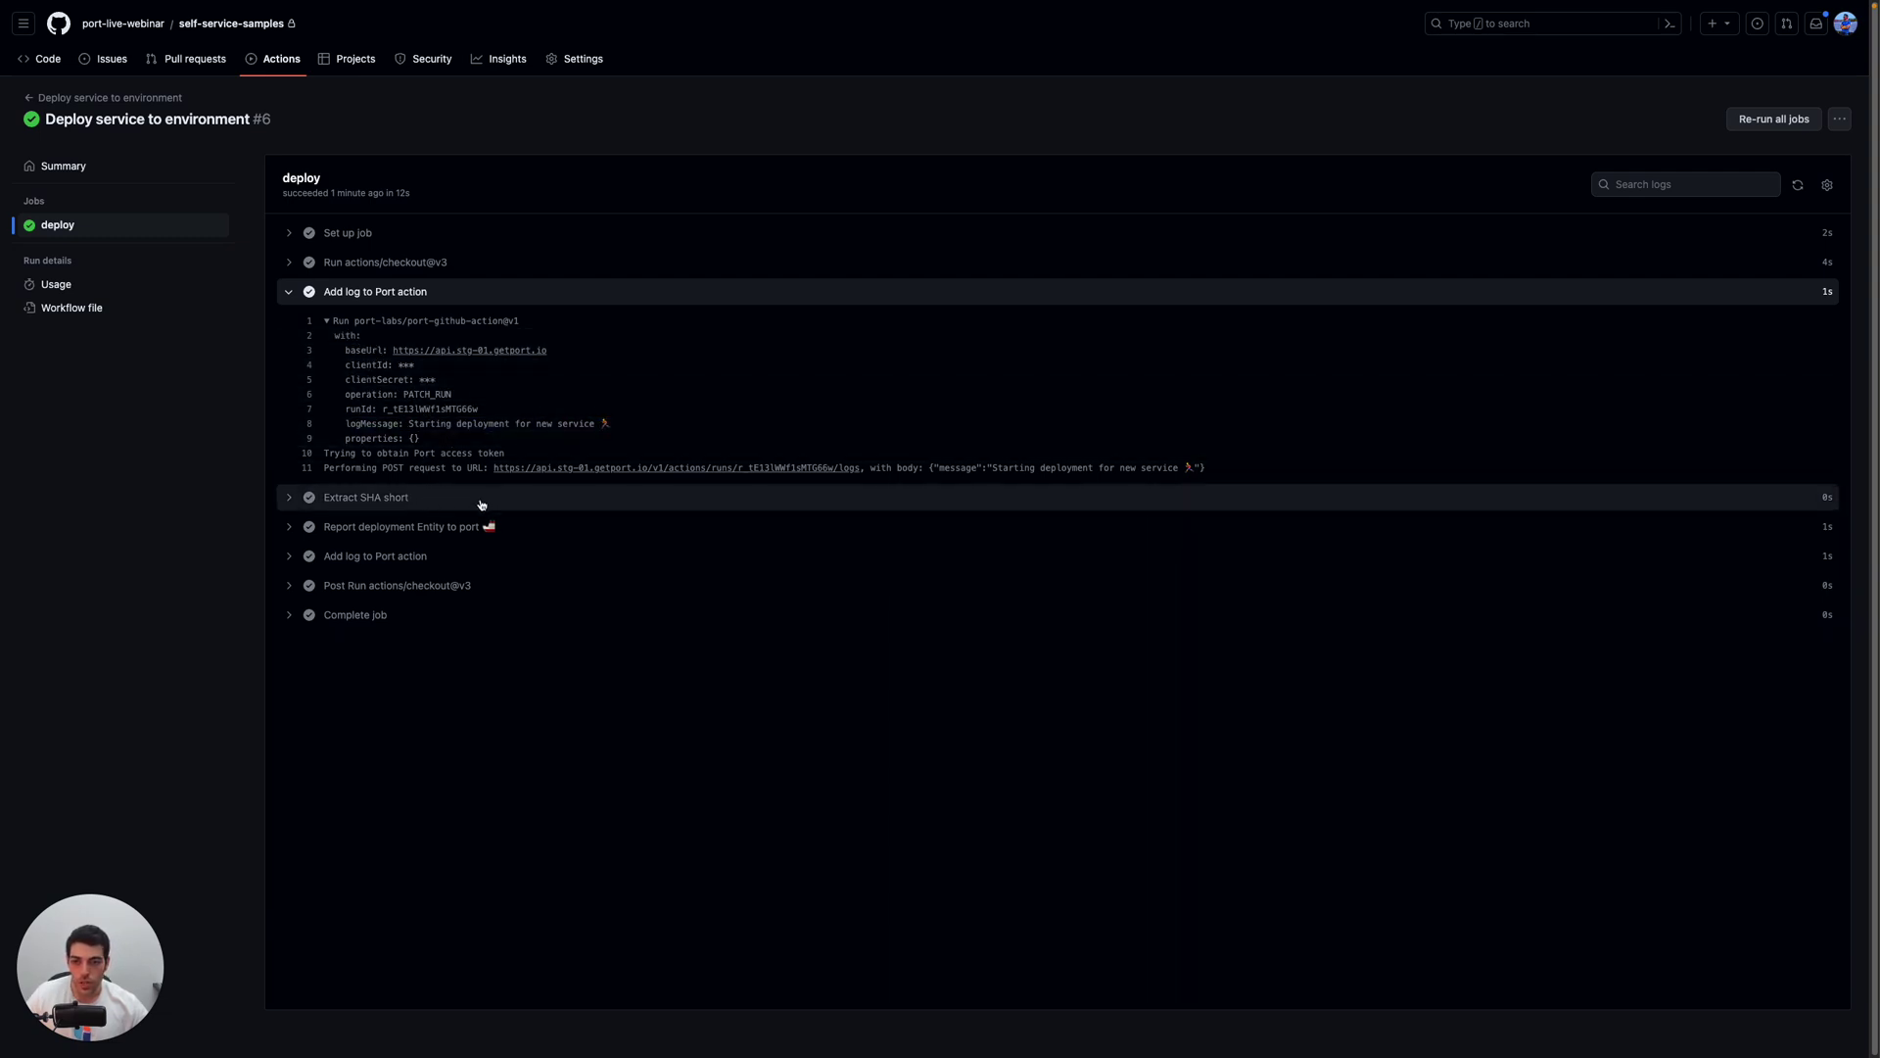
# Examine the expanded parameters of the Report deployment Entity to port step and the last Add log to Port action step
pyautogui.click(433, 528)
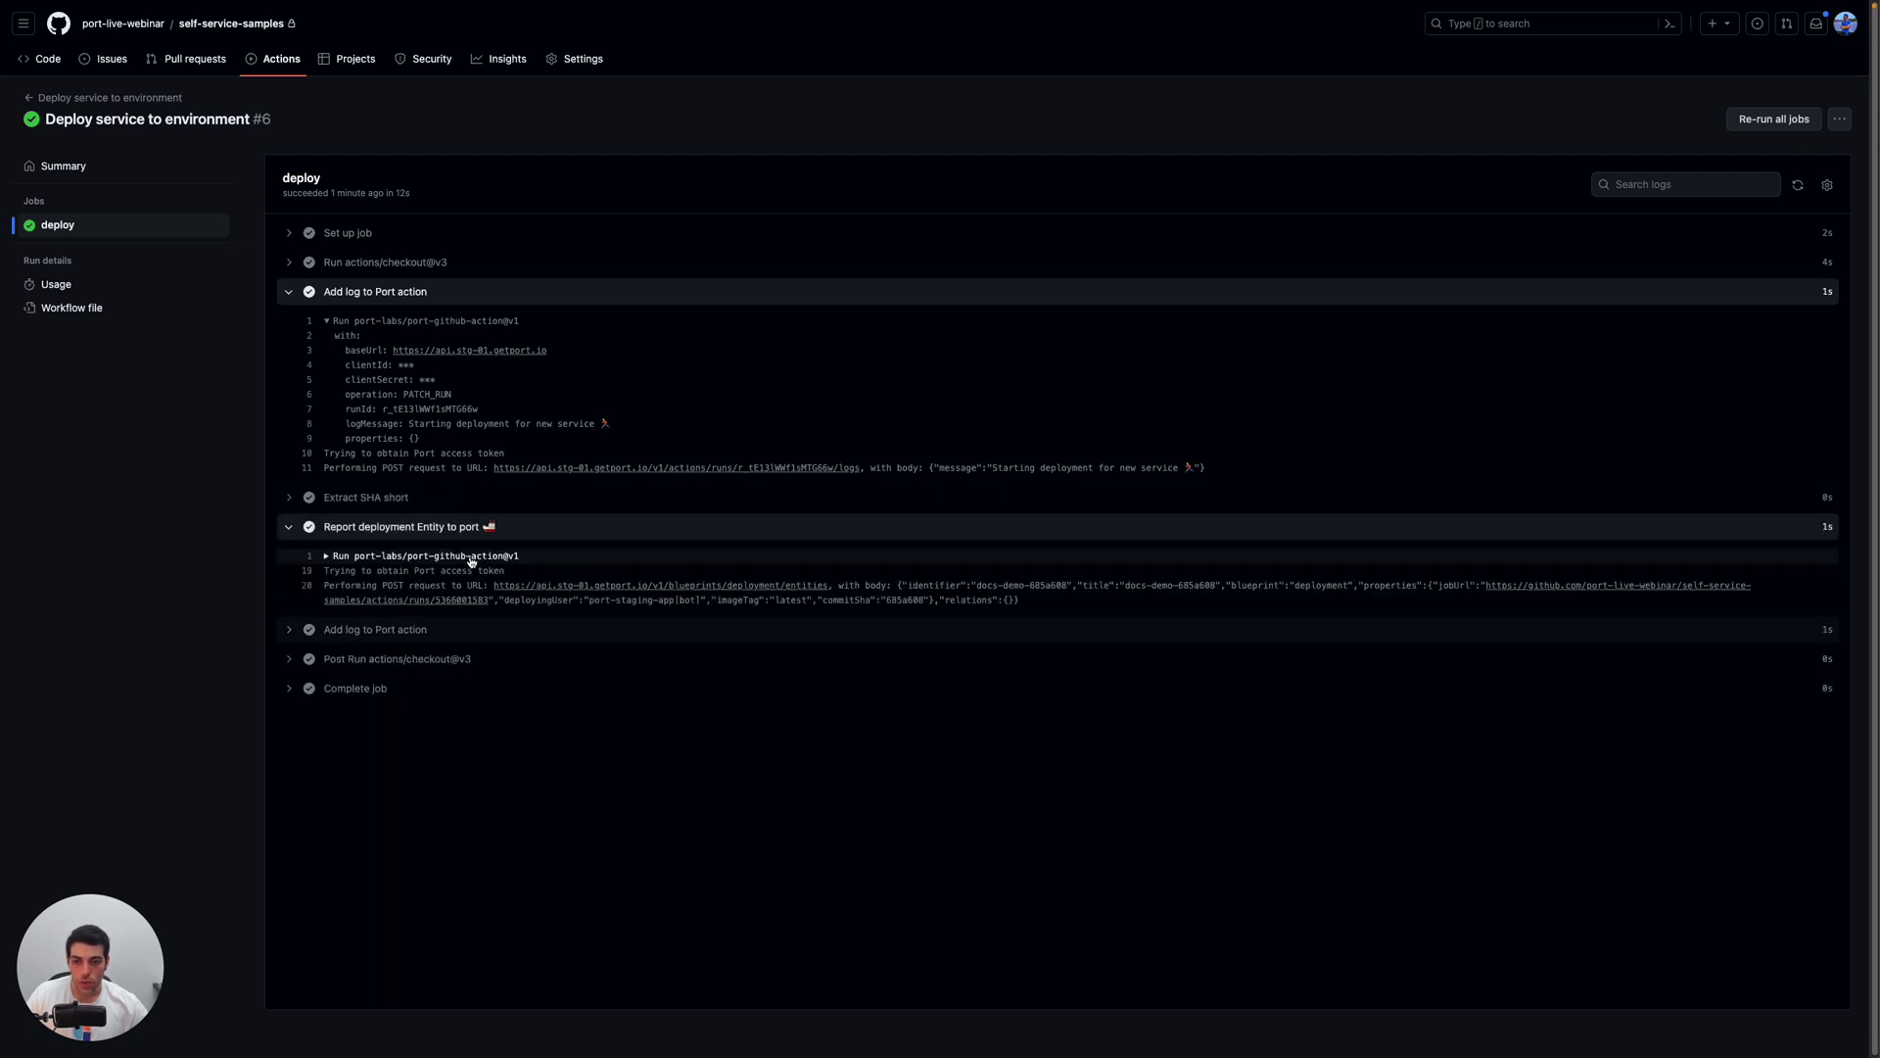
pyautogui.click(441, 557)
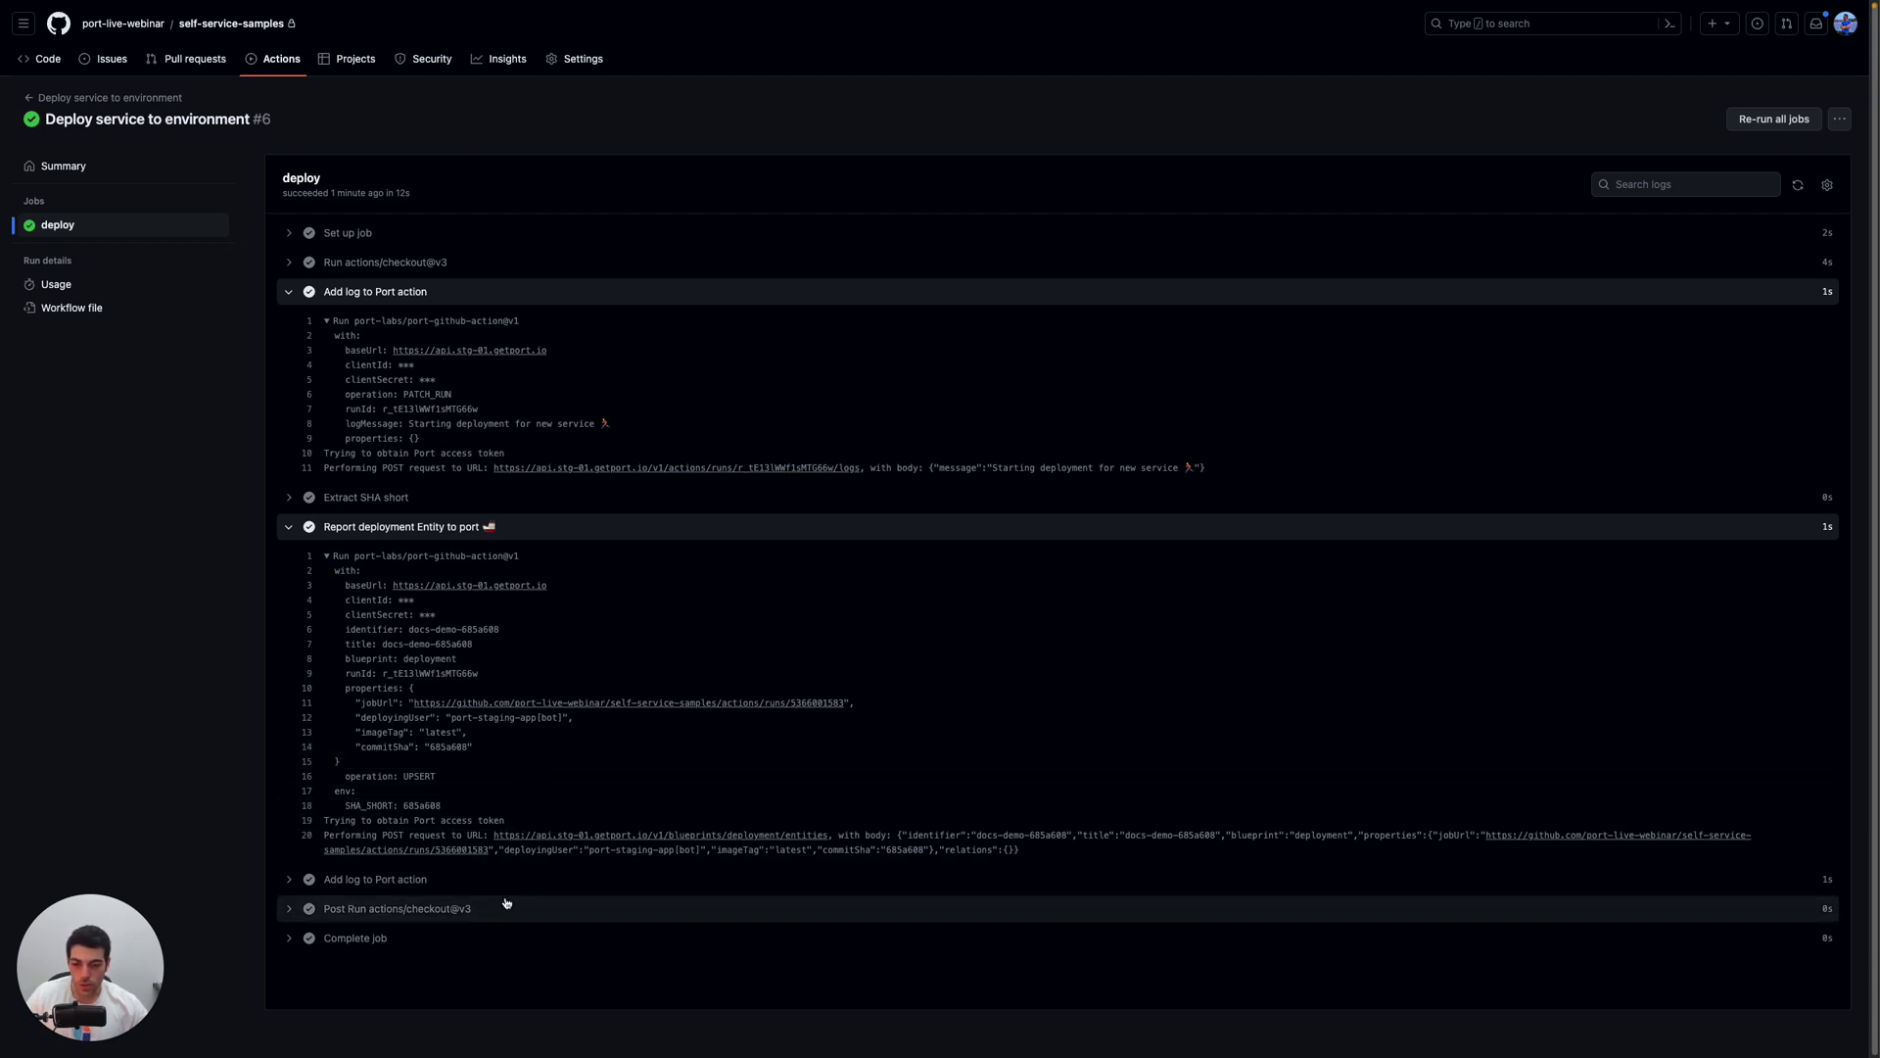
pyautogui.click(467, 880)
pyautogui.scroll(-1, 451, 893)
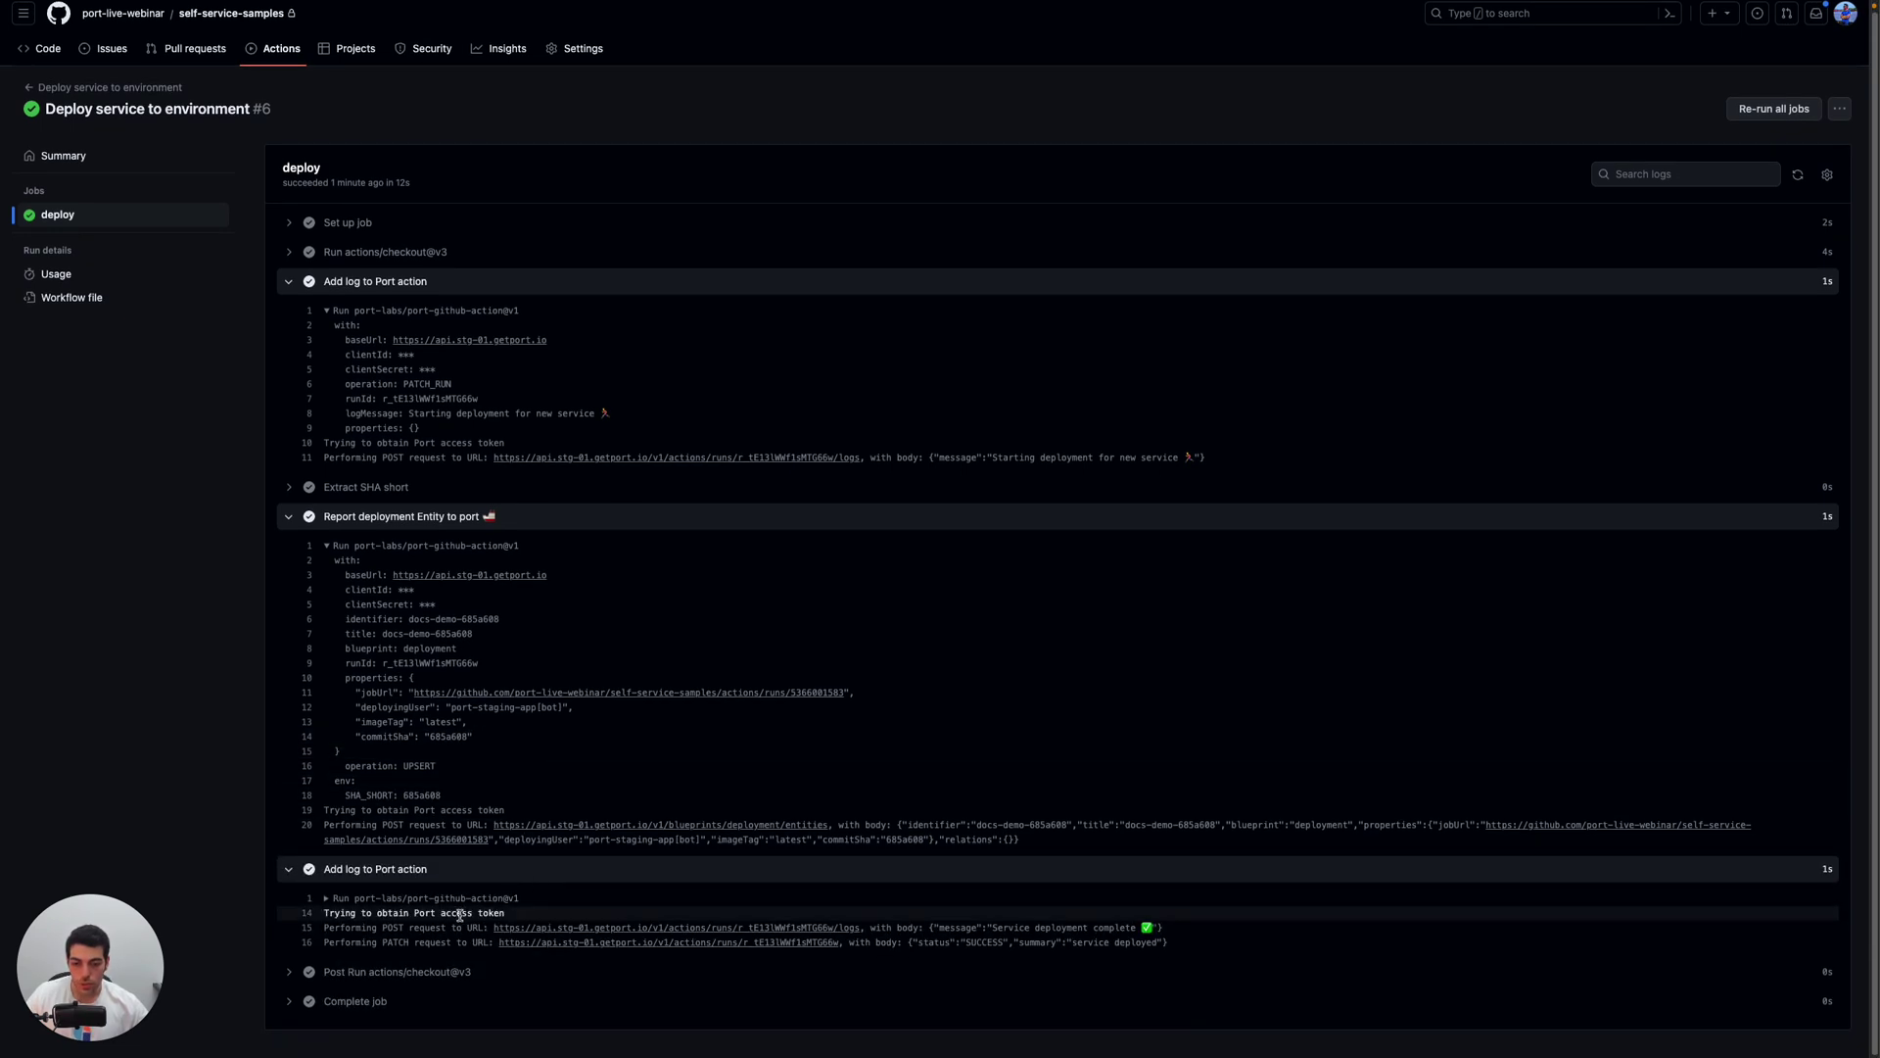
pyautogui.click(434, 899)
pyautogui.scroll(-3, 450, 881)
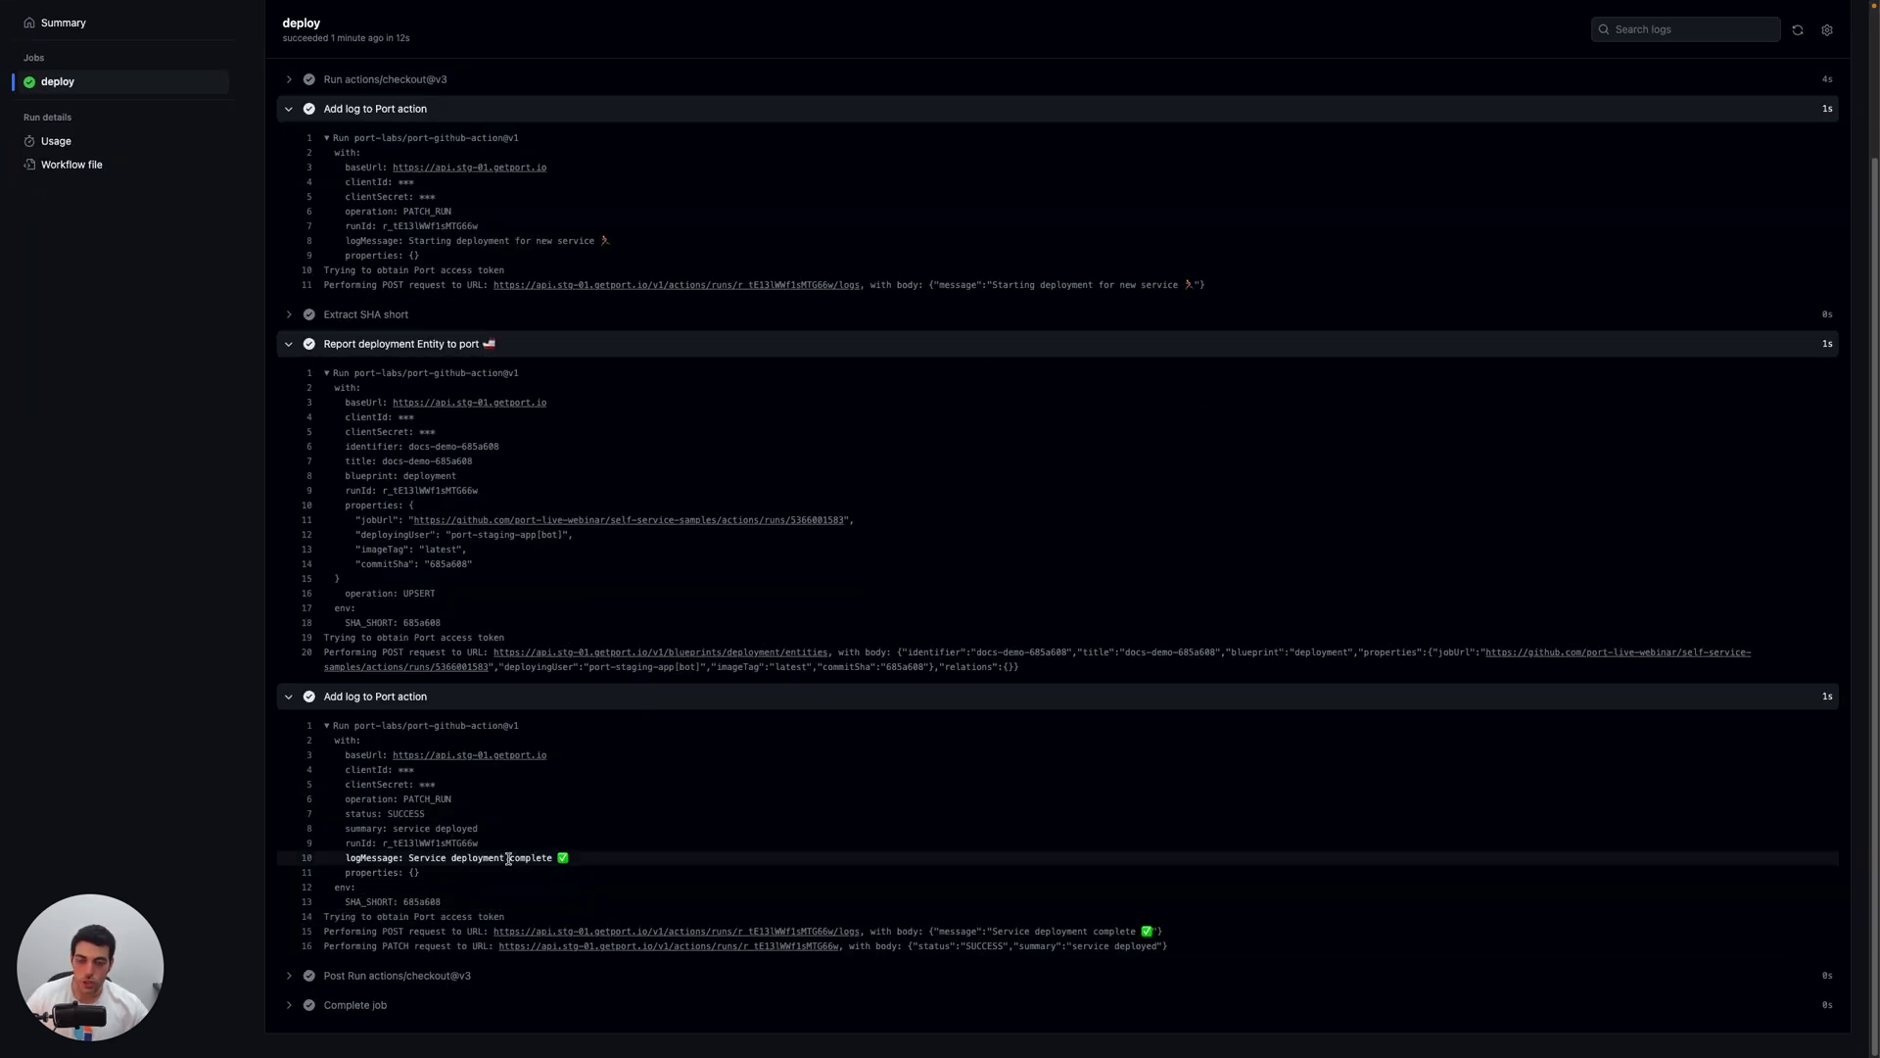
pyautogui.scroll(3, 617, 828)
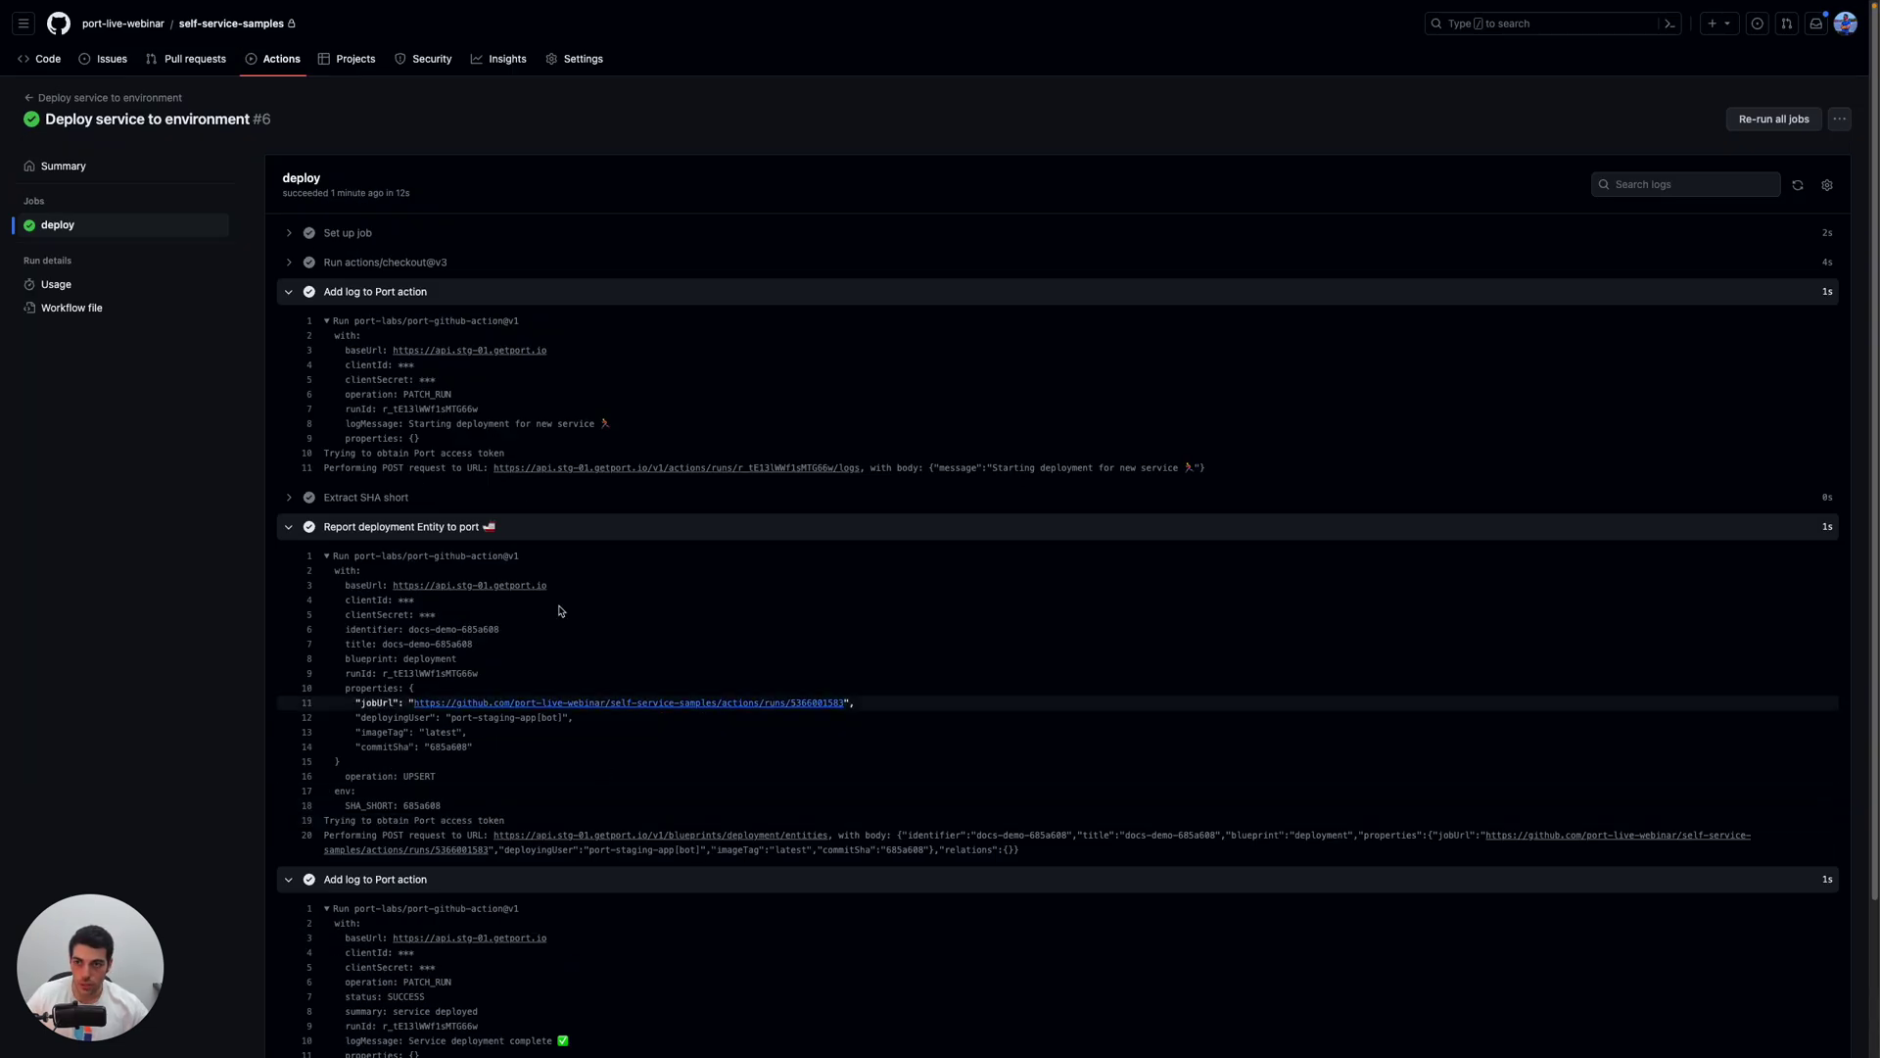
# Examine the run's workflow file, from its workflow_dispatch inputs to its Port reporting steps, and switch back to the presentation slides
pyautogui.click(92, 307)
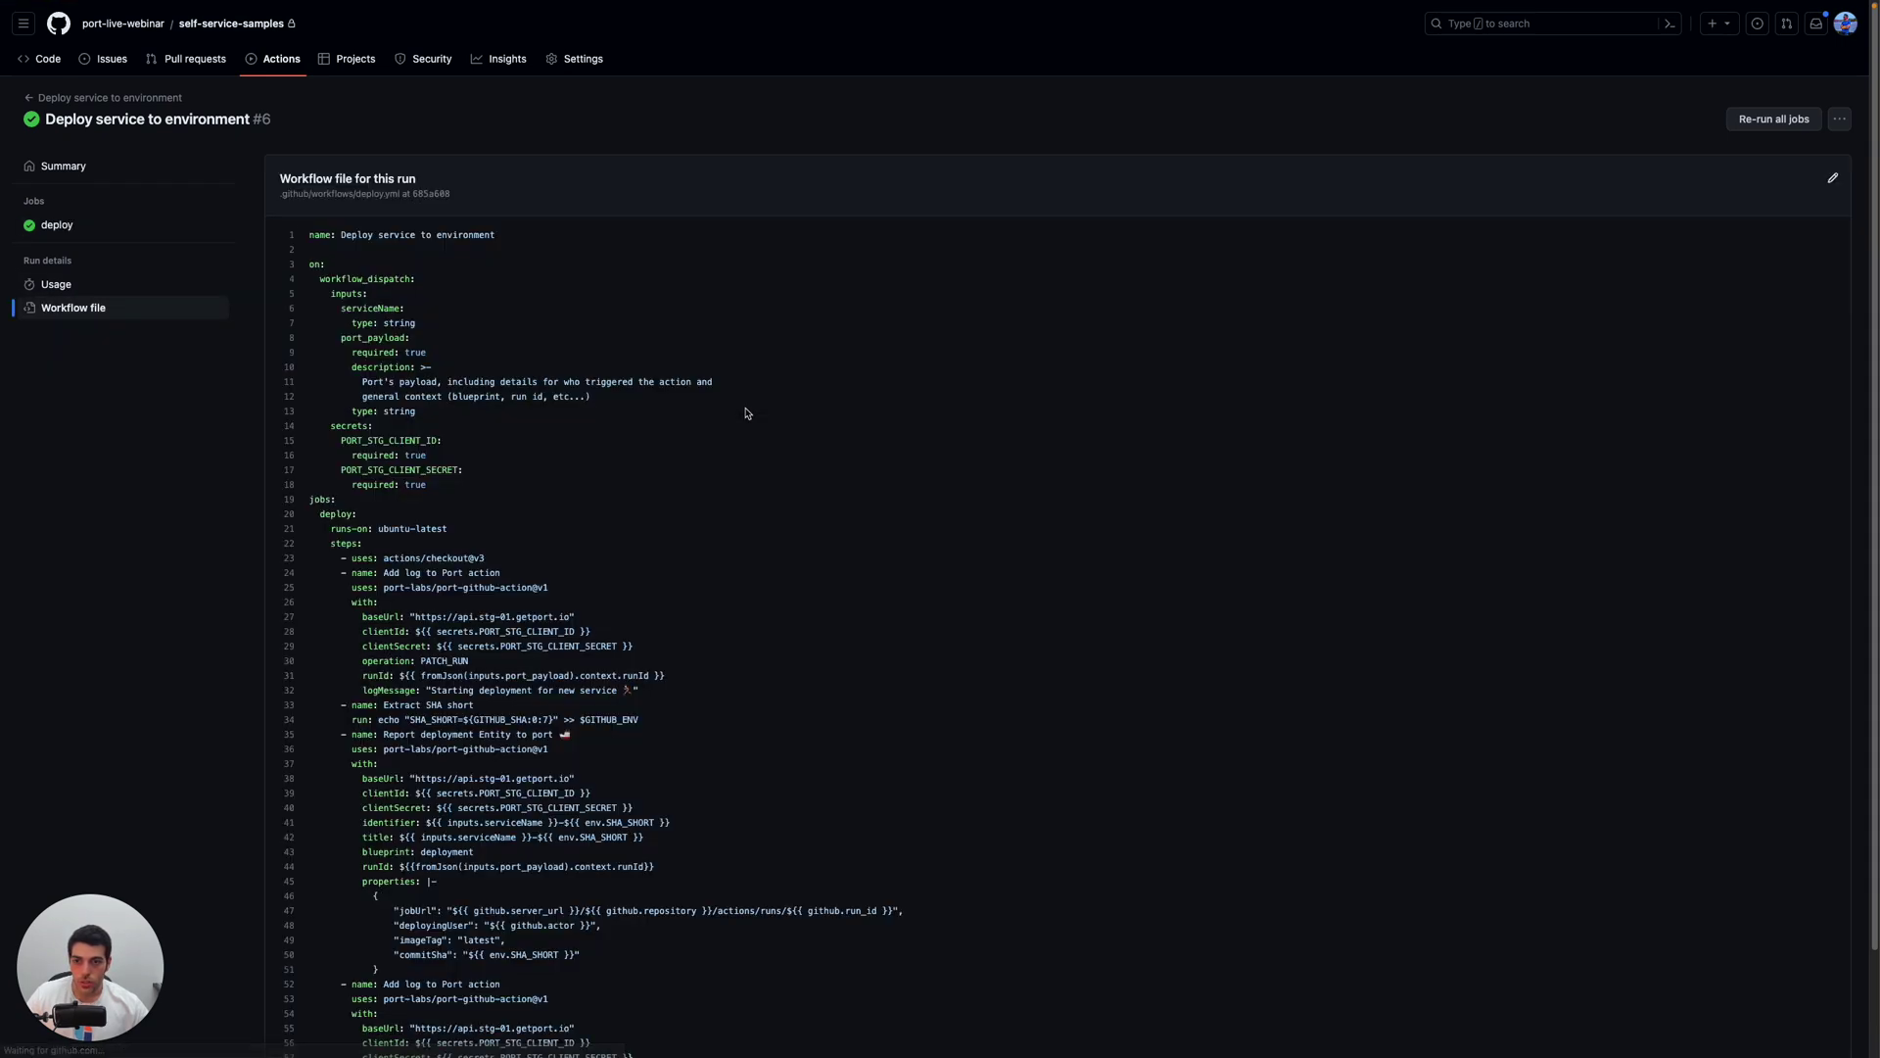
pyautogui.scroll(-2, 381, 333)
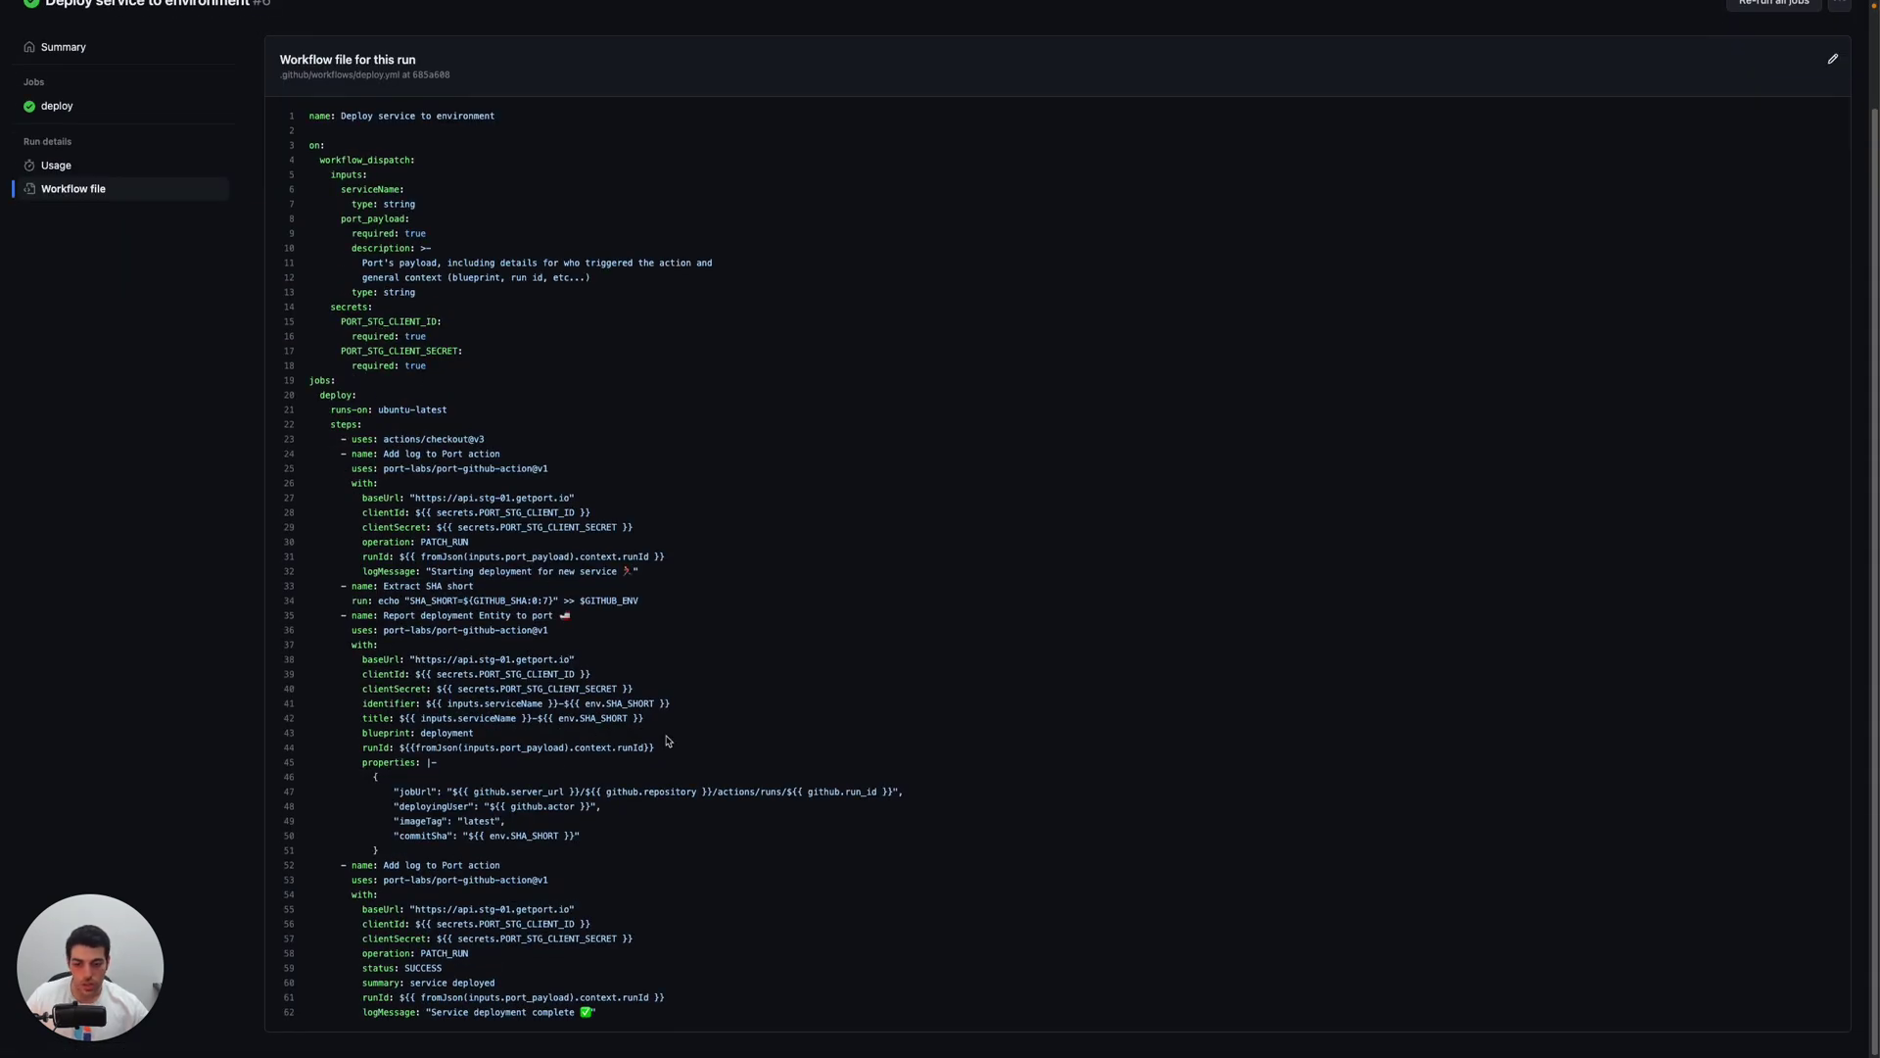
pyautogui.scroll(1, 668, 741)
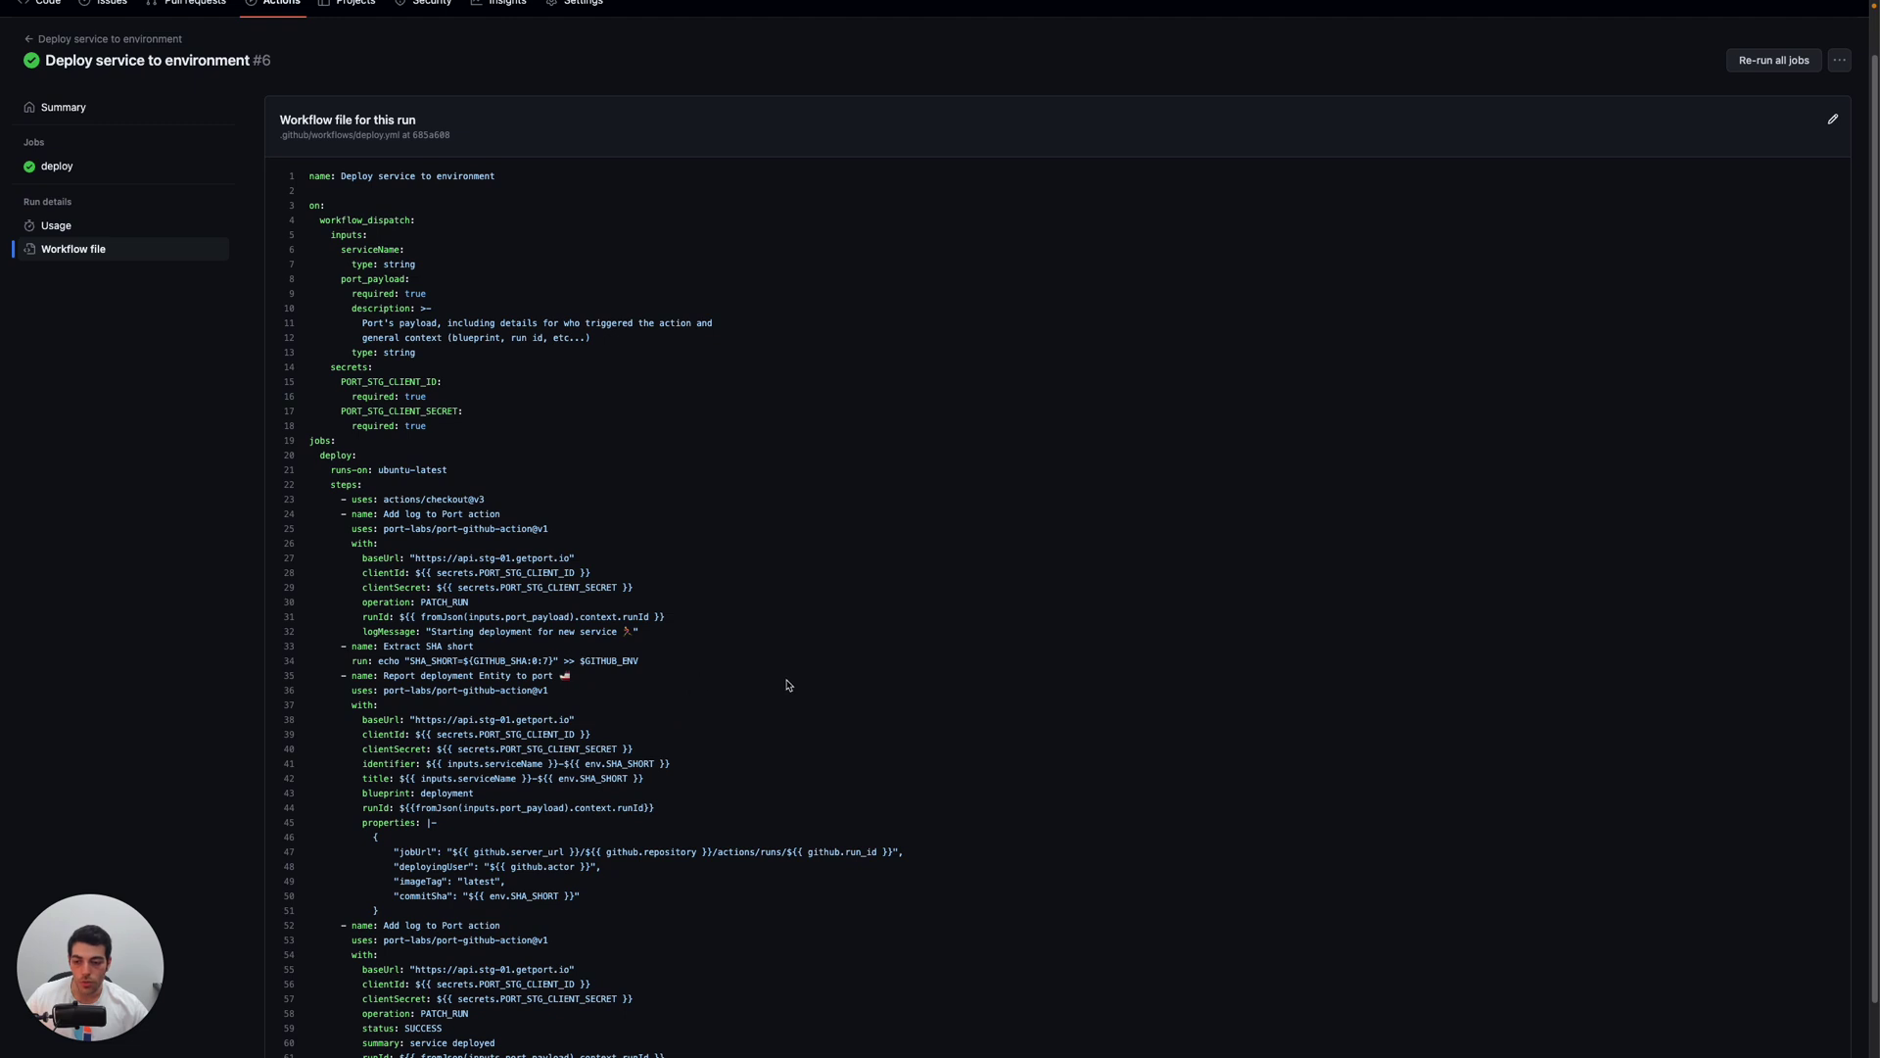
pyautogui.scroll(-1, 697, 681)
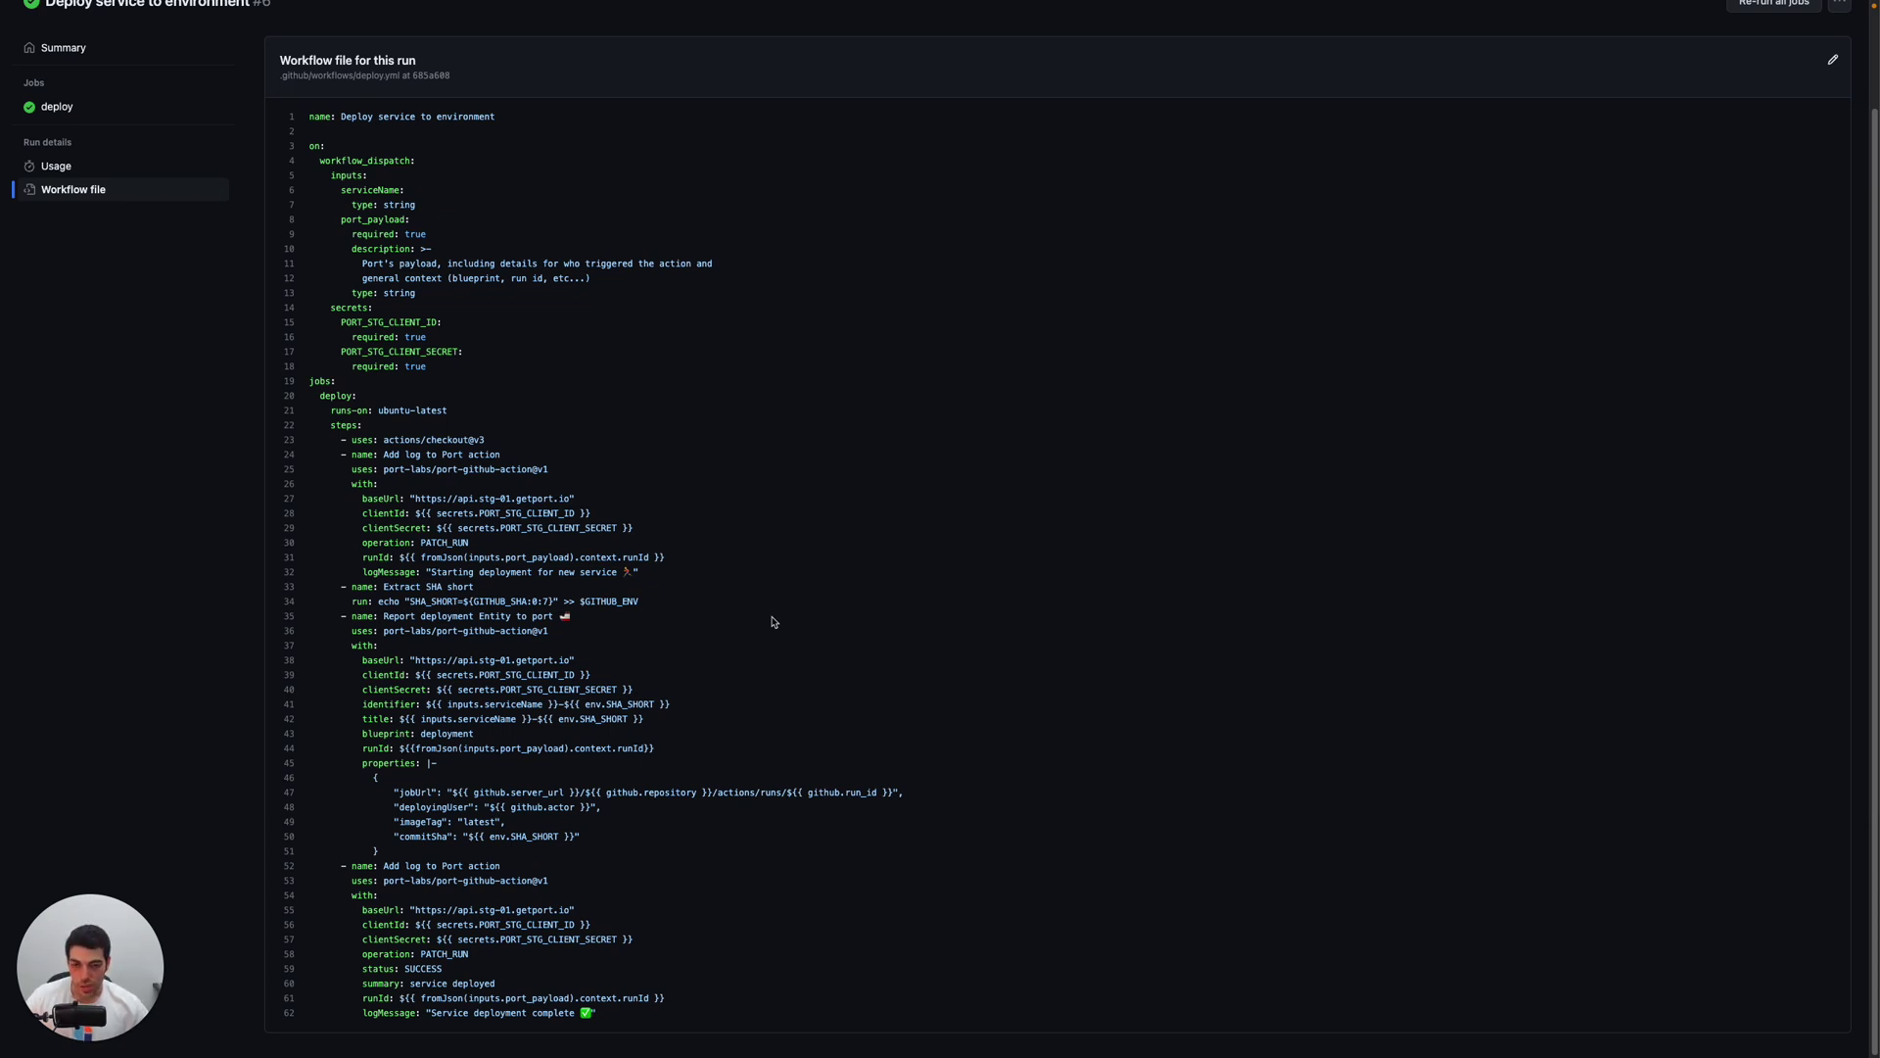
pyautogui.hotkey('ctrl', 'Left')
pyautogui.hotkey('ctrl', 'Left')
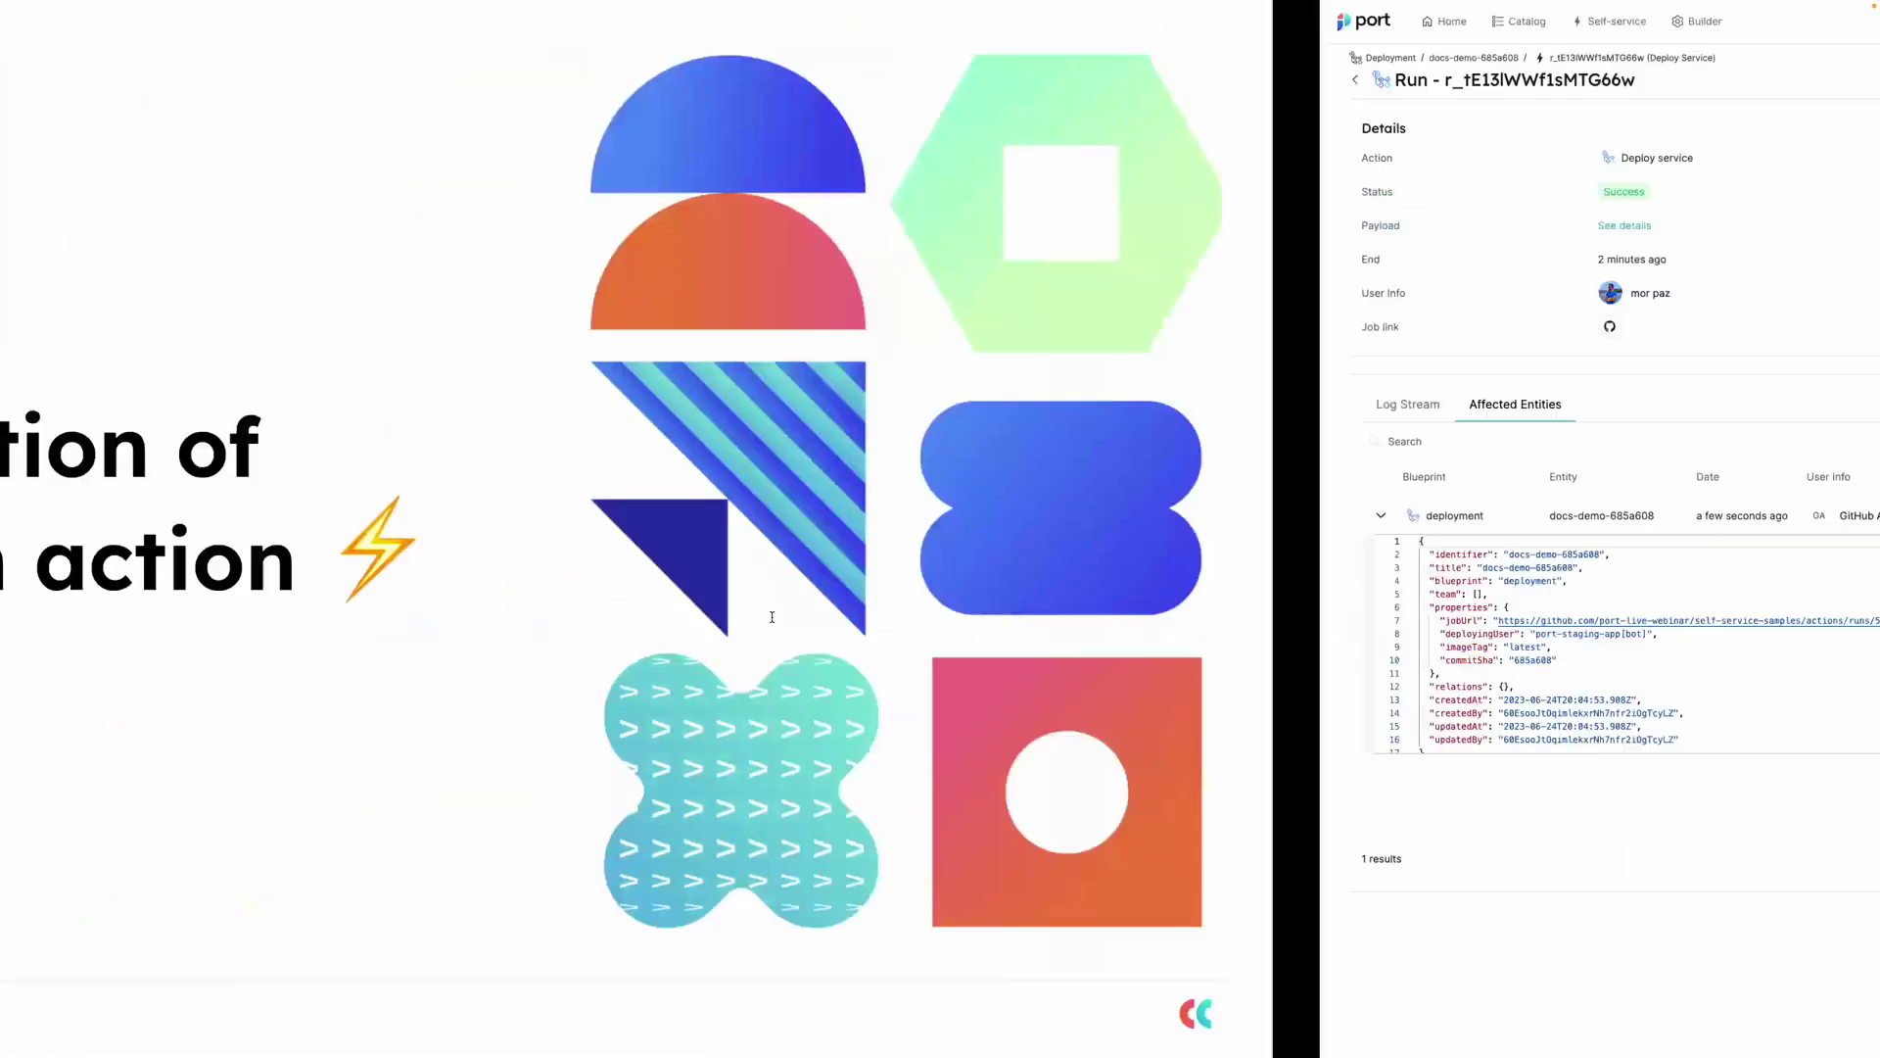